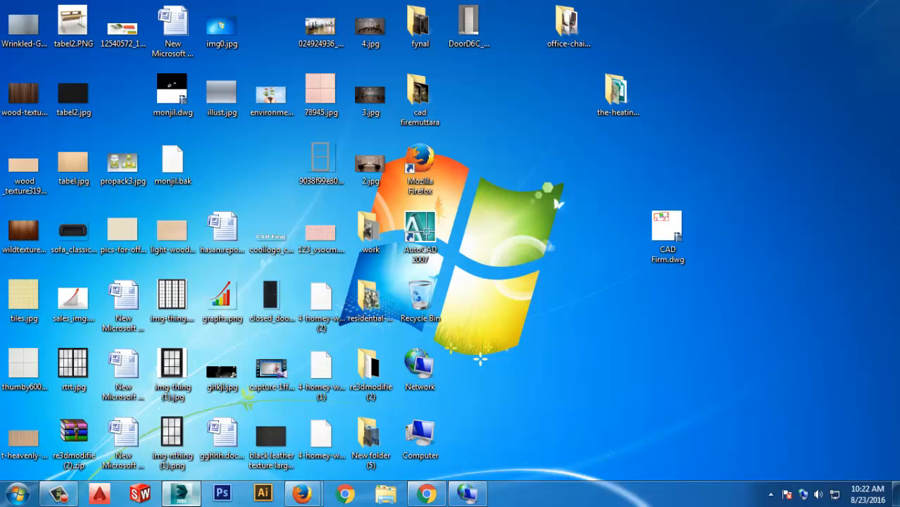
# Switch to 3ds Max and, with the Top viewport active, choose CAD Firm.dwg on the Desktop as the AutoCAD file to link.
pyautogui.click(181, 493)
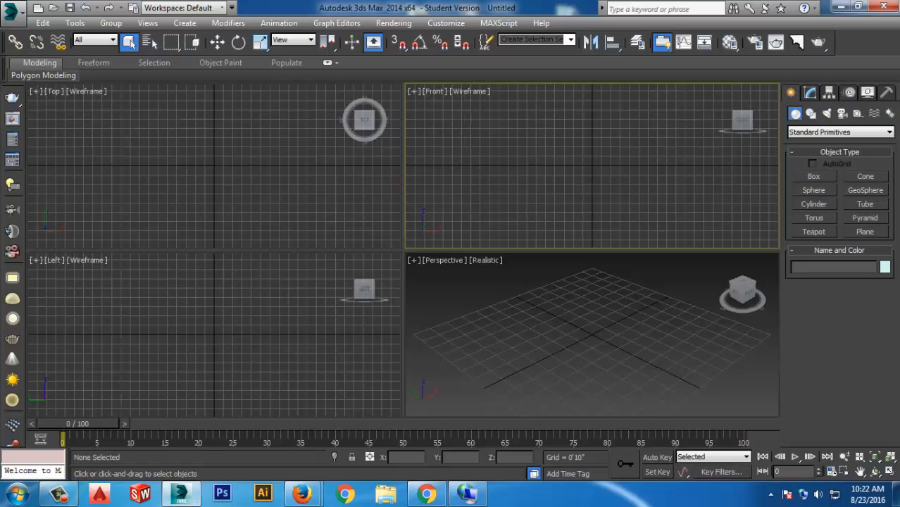
pyautogui.click(214, 166)
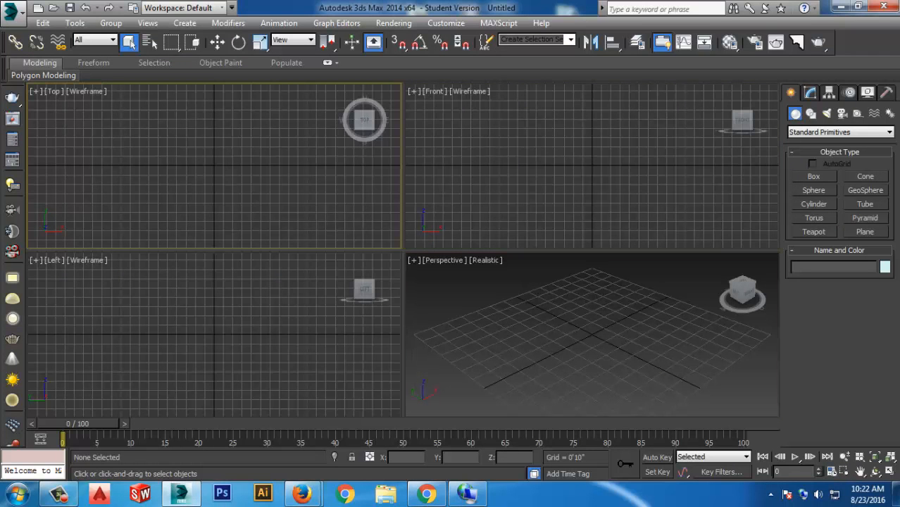
pyautogui.click(13, 9)
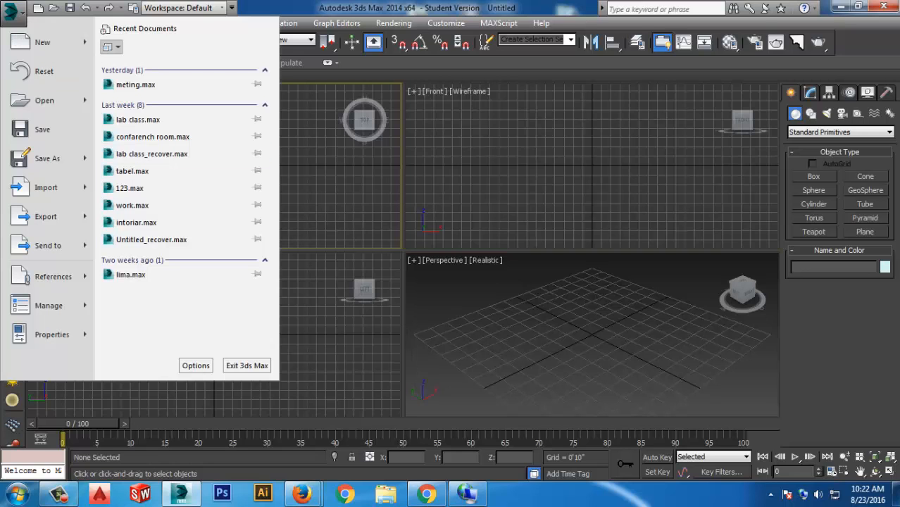
pyautogui.moveTo(57, 187)
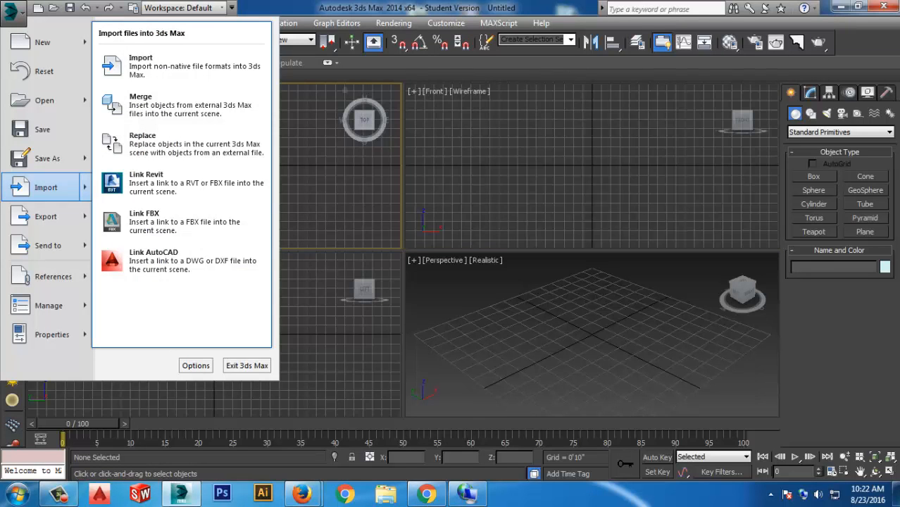
pyautogui.click(182, 259)
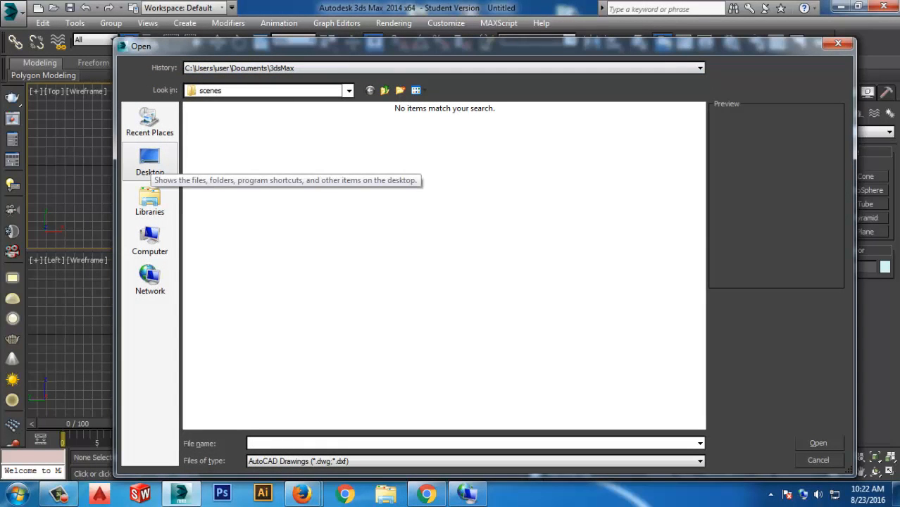
pyautogui.click(150, 160)
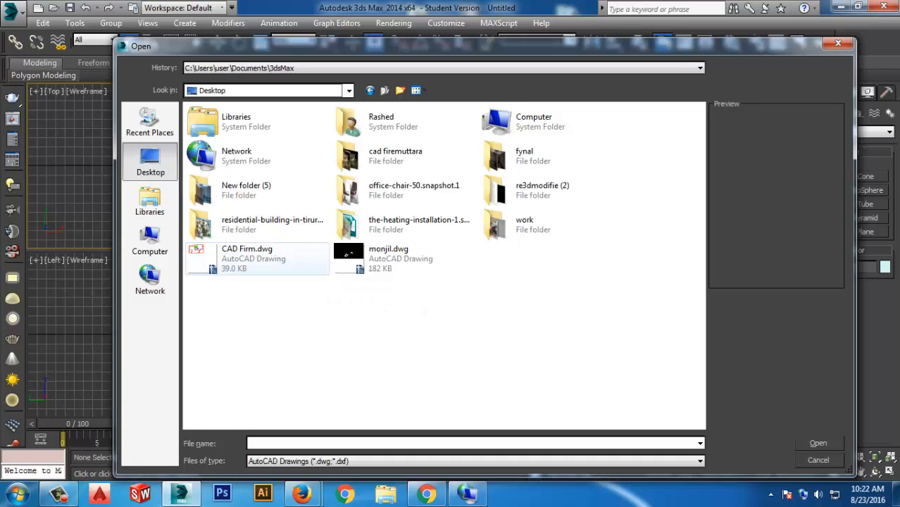
pyautogui.click(271, 260)
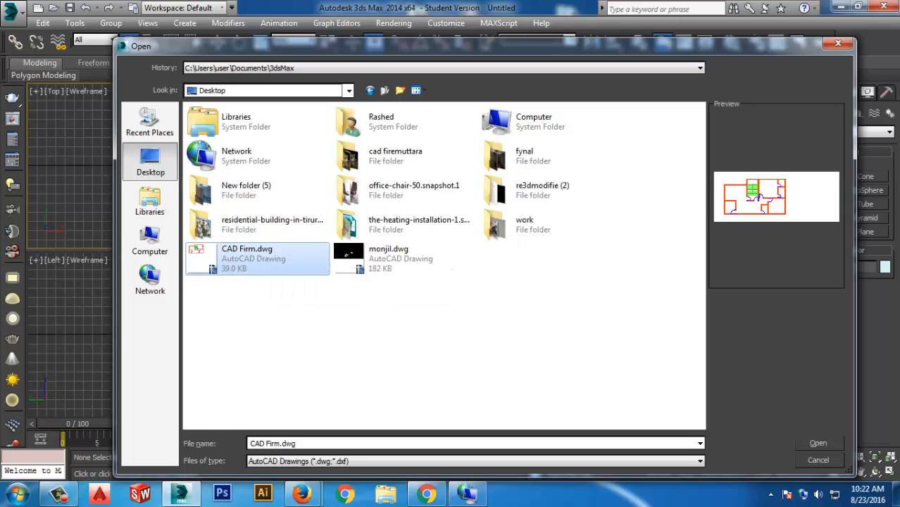
pyautogui.click(272, 260)
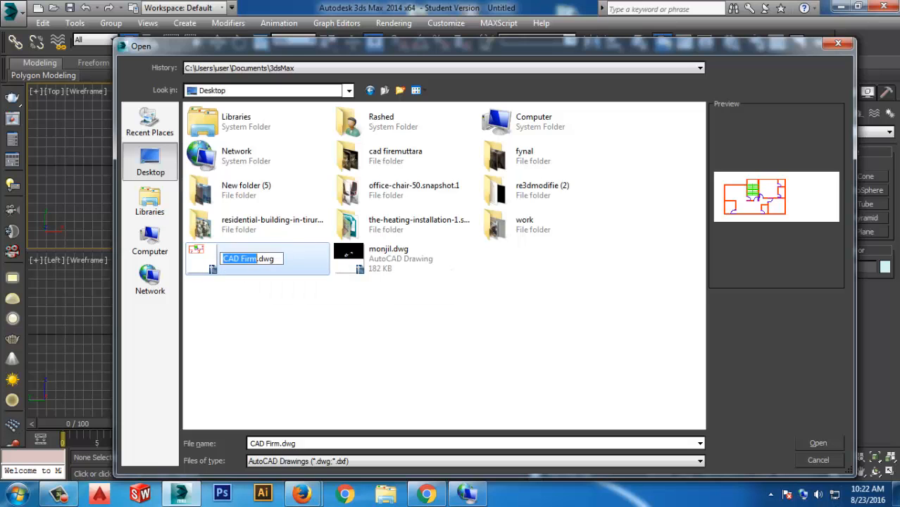
pyautogui.click(303, 317)
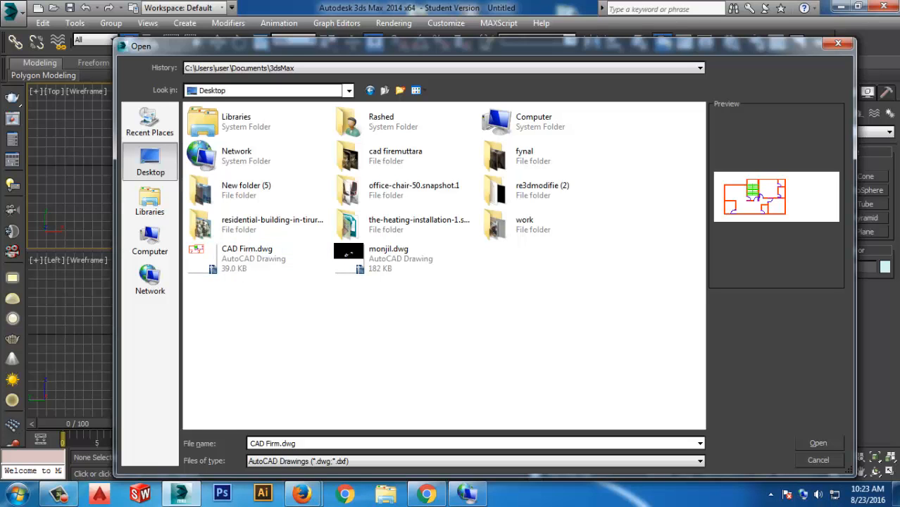
pyautogui.click(819, 443)
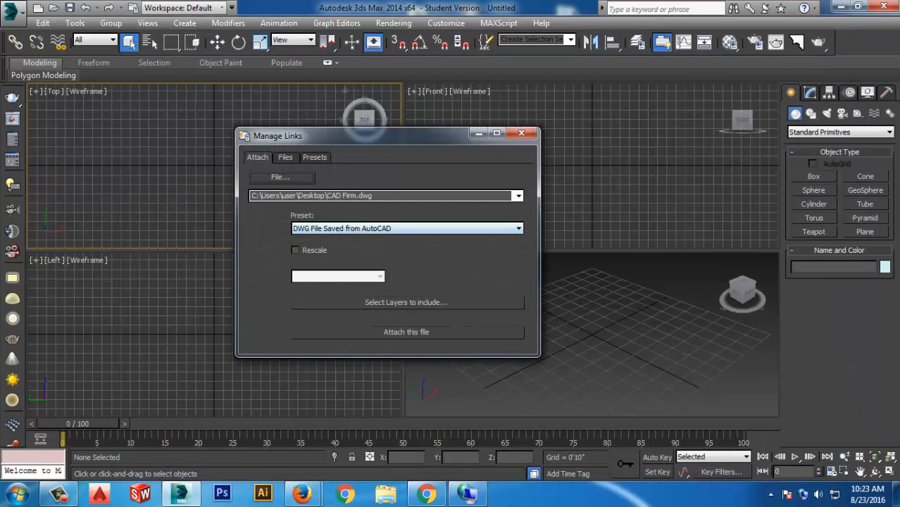
# Enable rescaling for the linked drawing and set its incoming file units to Inches.
pyautogui.click(296, 250)
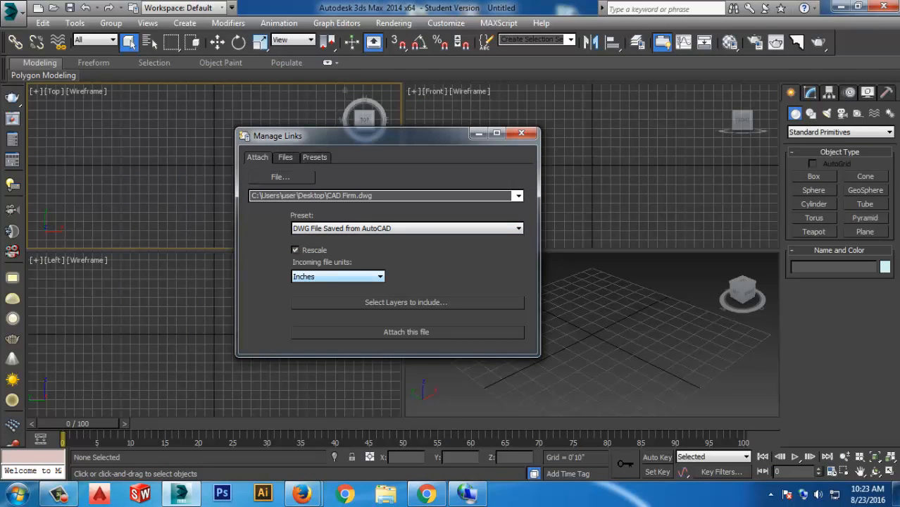
pyautogui.click(380, 276)
pyautogui.click(338, 289)
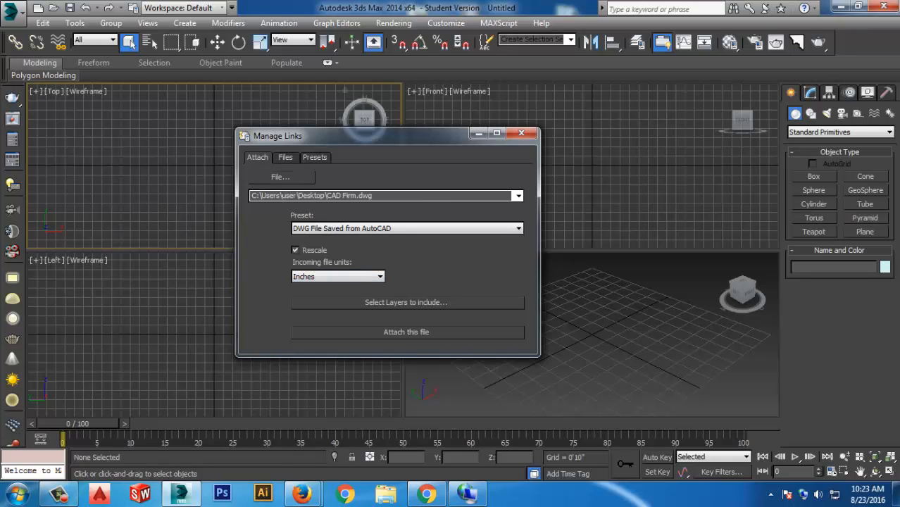
# Set layer inclusion to Select from list with every layer kept, and attach CAD Firm.dwg to the scene.
pyautogui.click(405, 302)
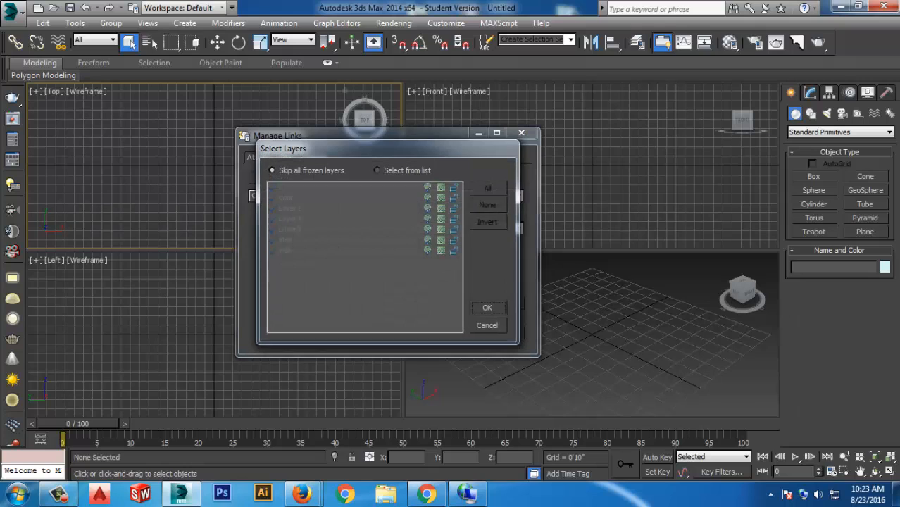
pyautogui.moveTo(373, 148); pyautogui.dragTo(602, 124)
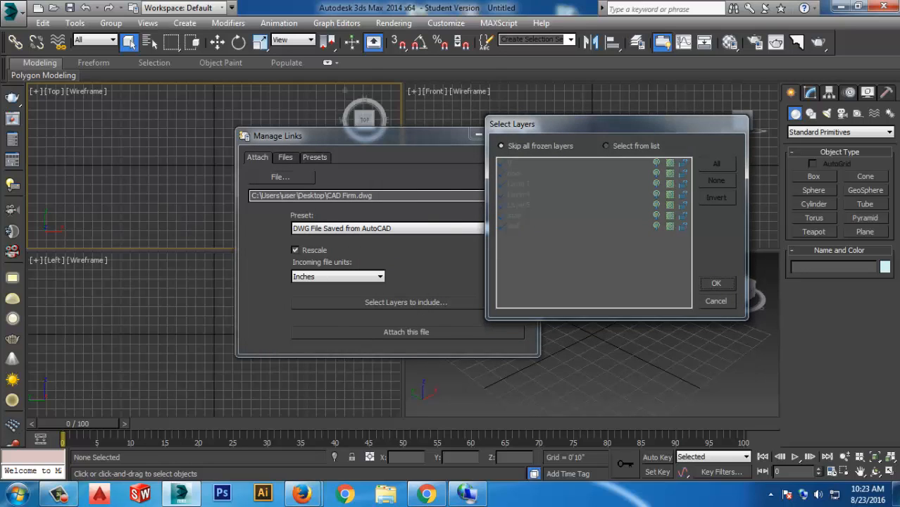
pyautogui.moveTo(602, 124); pyautogui.dragTo(478, 150)
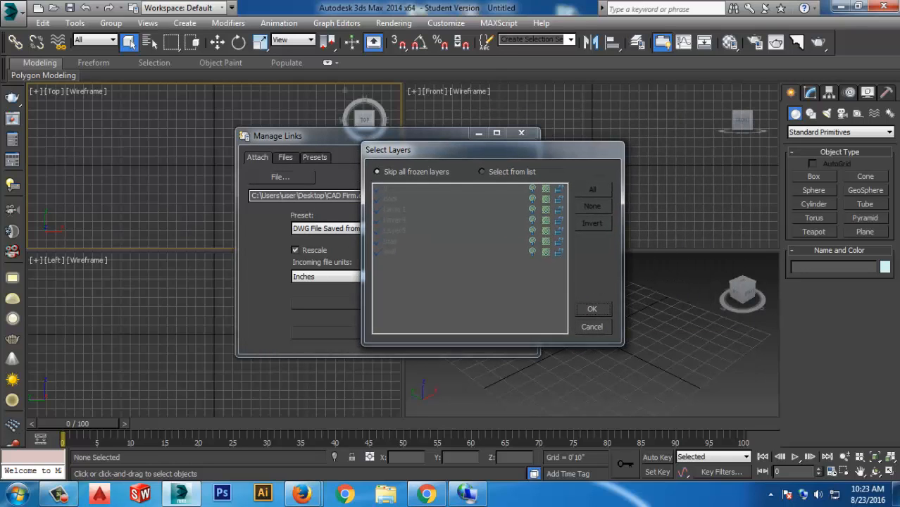
pyautogui.click(483, 172)
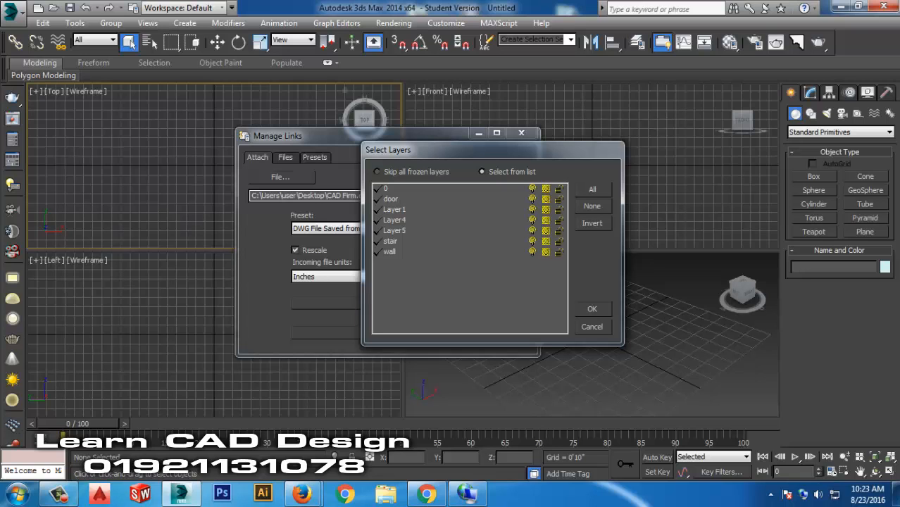
pyautogui.click(592, 309)
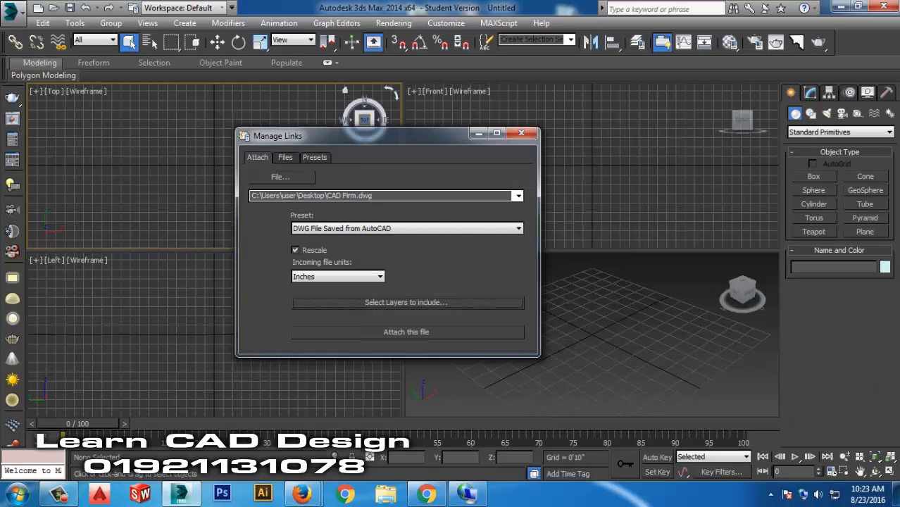
pyautogui.click(406, 332)
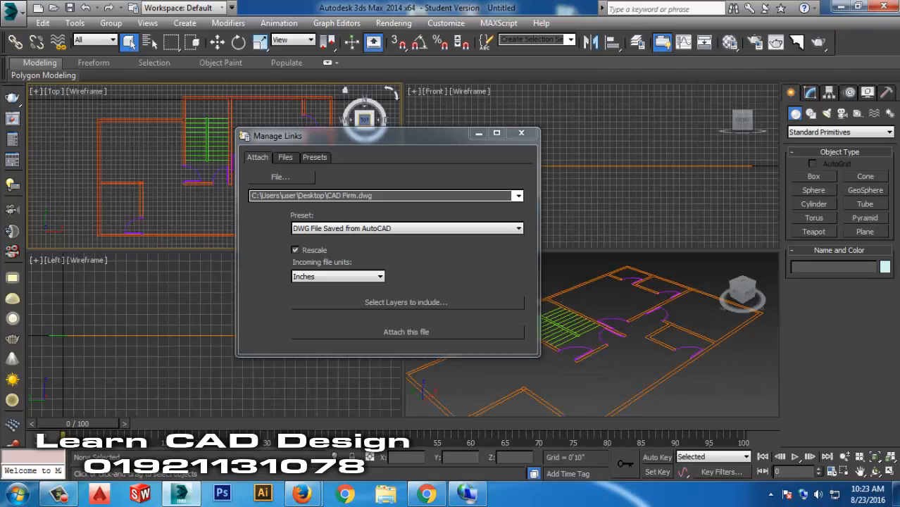
pyautogui.click(521, 133)
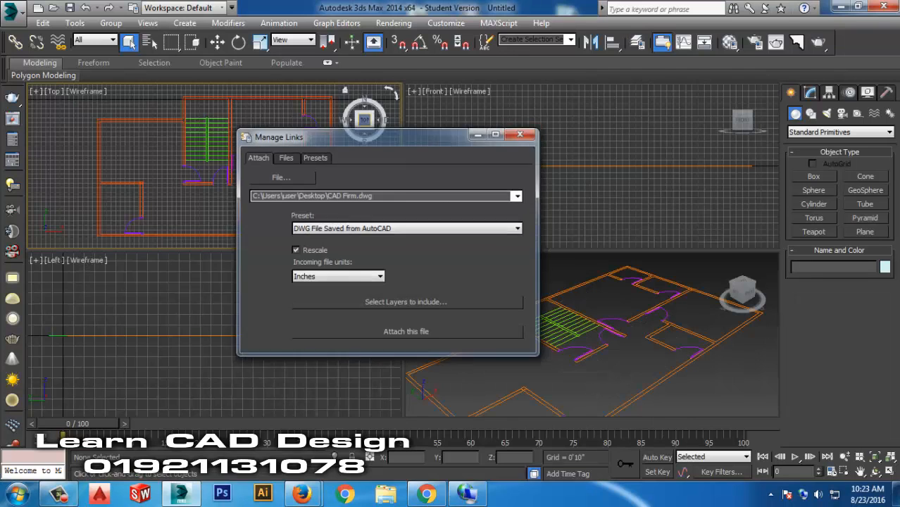
# Maximize the Perspective viewport and frame the whole floor plan in it.
pyautogui.scroll(-5, 592, 335)
pyautogui.scroll(6, 627, 317)
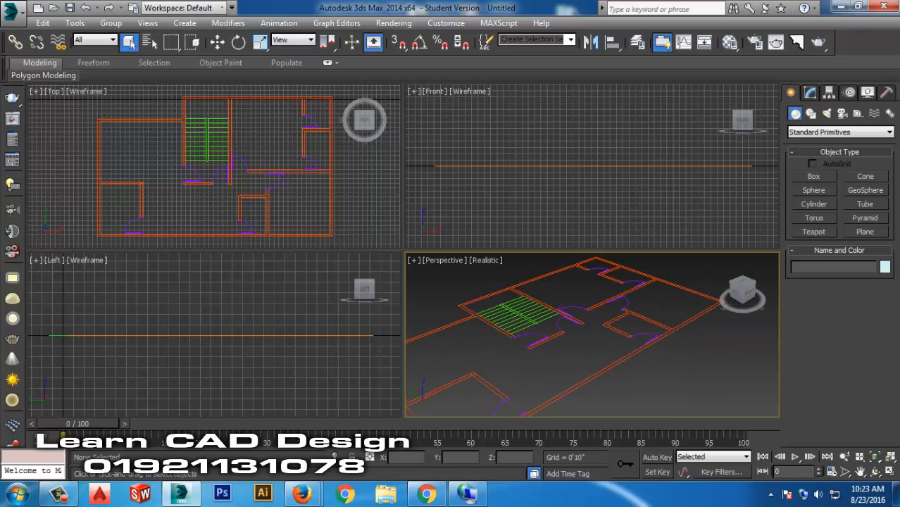
pyautogui.moveTo(592, 335); pyautogui.dragTo(597, 325, button='middle')
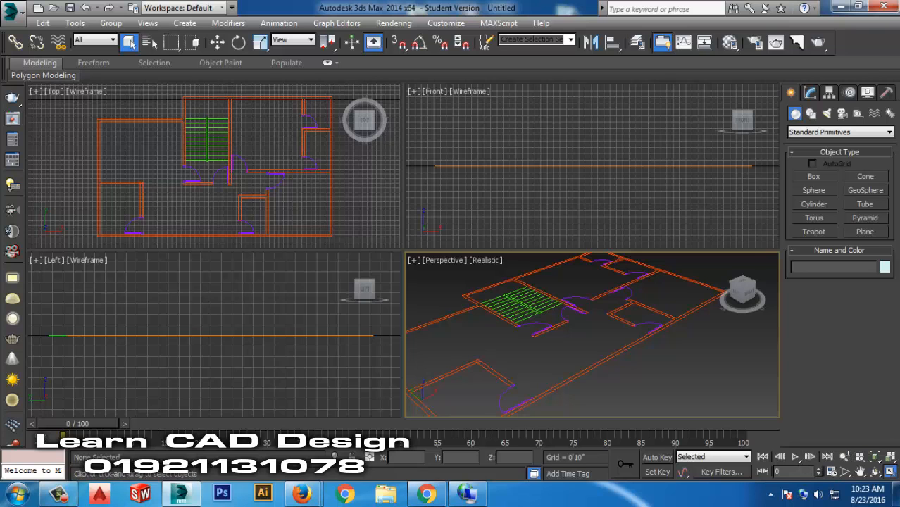
pyautogui.click(891, 471)
pyautogui.moveTo(409, 313); pyautogui.dragTo(500, 299, button='middle')
pyautogui.scroll(-5, 500, 299)
pyautogui.scroll(4, 604, 236)
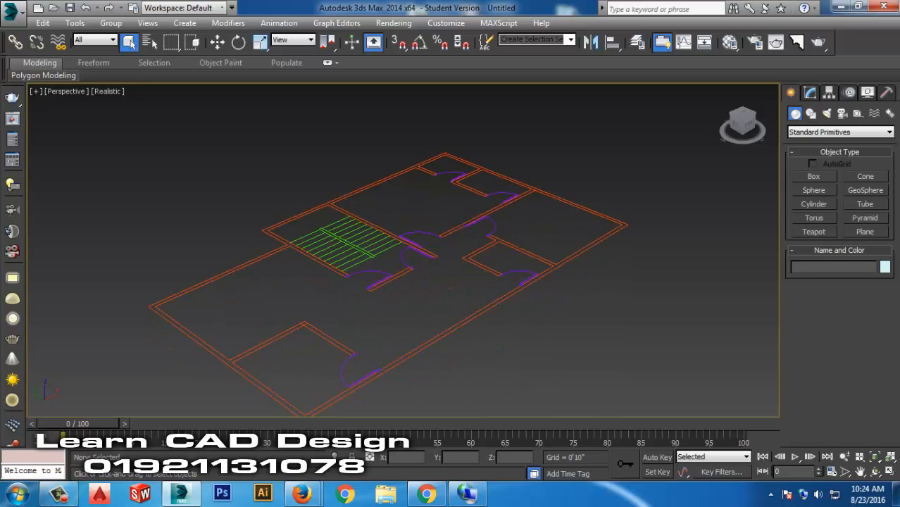
# Start an AEC Extended Wall with a width of 0'5", a height of 10'0" and Left justification.
pyautogui.click(839, 131)
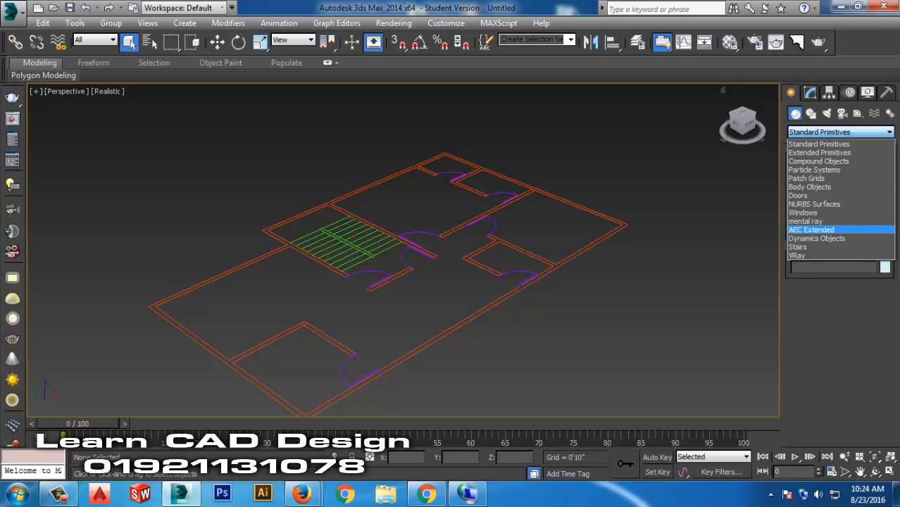
pyautogui.click(811, 230)
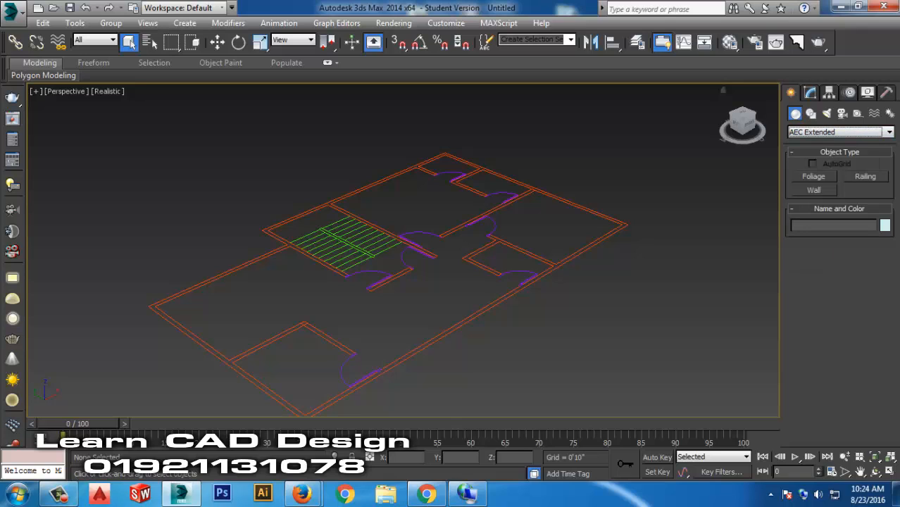
pyautogui.click(813, 189)
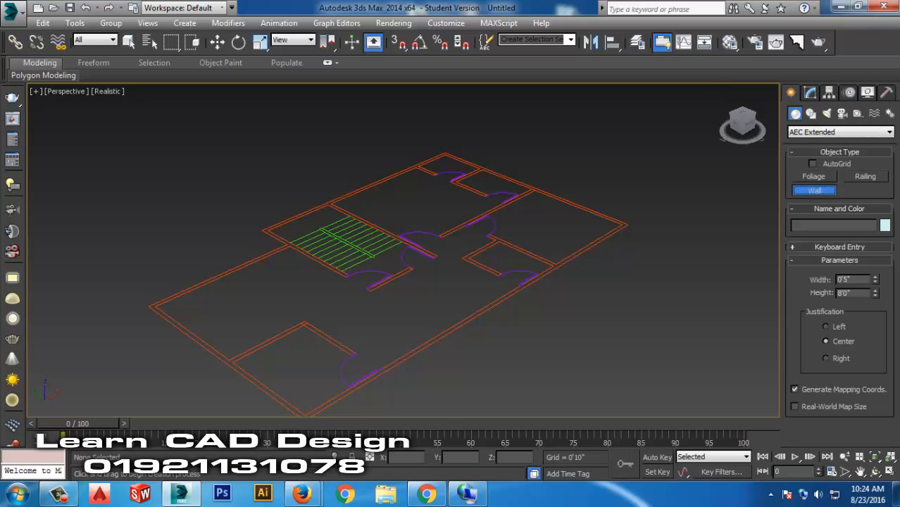
pyautogui.moveTo(394, 282); pyautogui.dragTo(440, 261, button='middle')
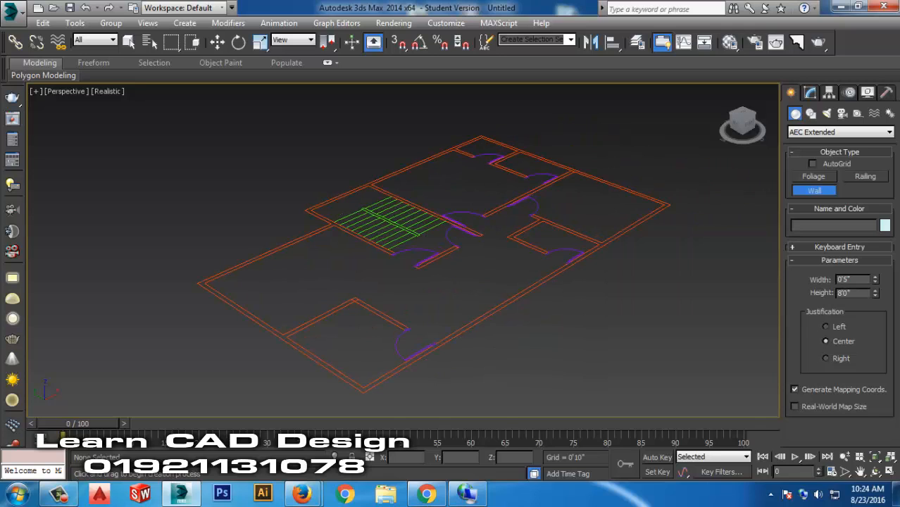
pyautogui.doubleClick(844, 279)
pyautogui.write('5')
pyautogui.press('Return')
pyautogui.doubleClick(844, 293)
pyautogui.write("10'")
pyautogui.press('Return')
pyautogui.scroll(5, 359, 317)
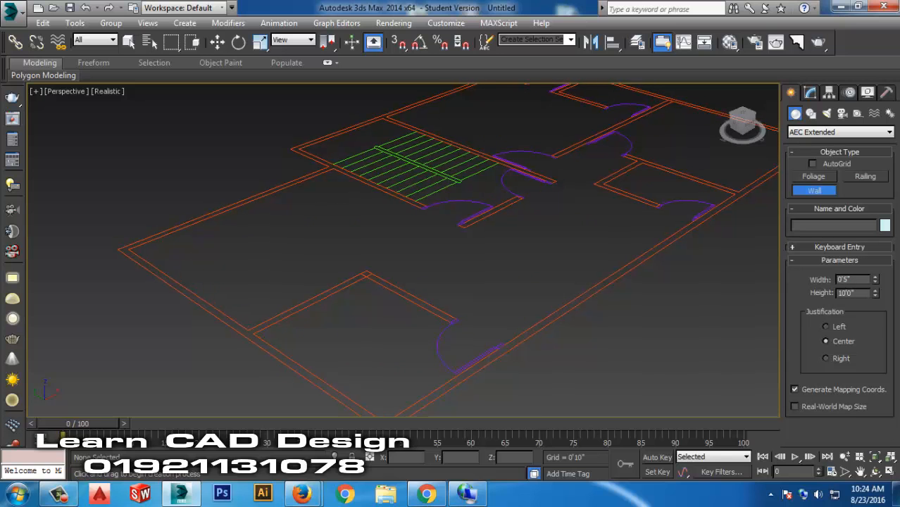
pyautogui.moveTo(359, 317); pyautogui.dragTo(330, 321, button='middle')
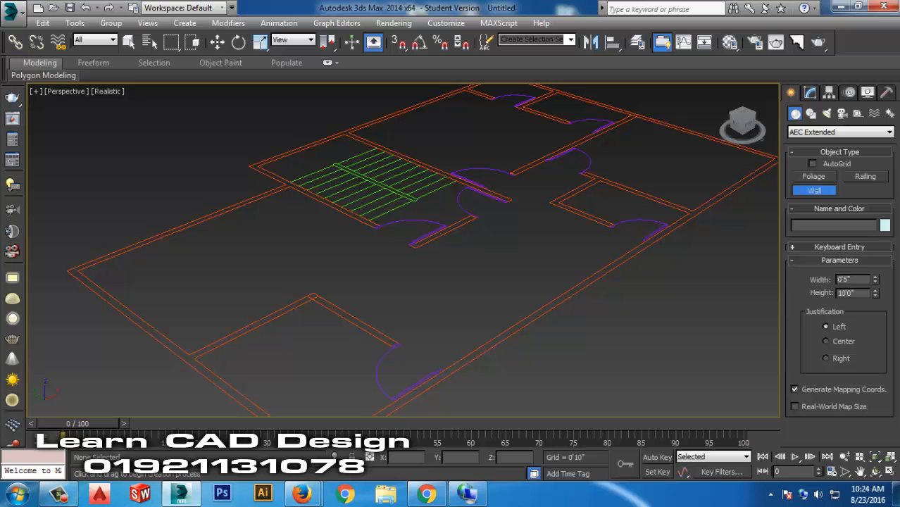
# Check that Endpoint is among the active snap types and turn on 3D snapping.
pyautogui.moveTo(92, 265); pyautogui.dragTo(194, 249, button='middle')
pyautogui.scroll(7, 194, 252)
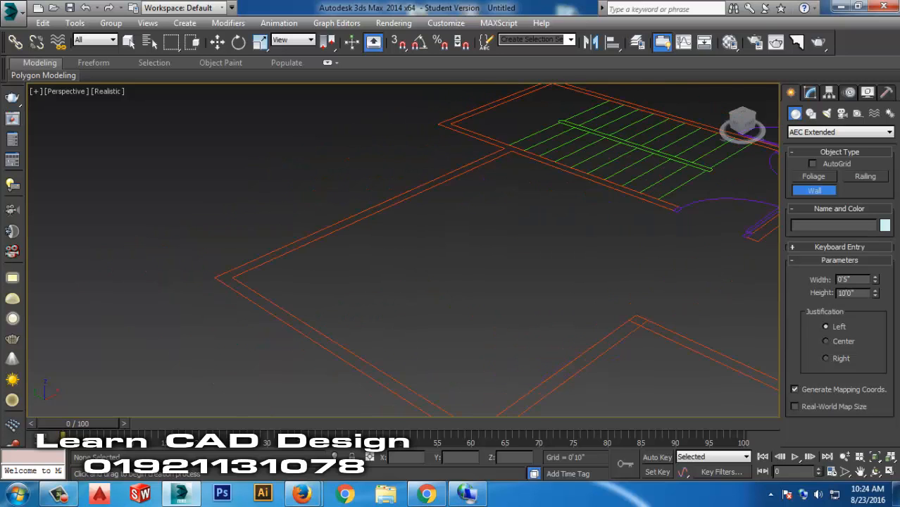
pyautogui.moveTo(404, 352); pyautogui.dragTo(228, 287, button='middle')
pyautogui.scroll(-5, 228, 287)
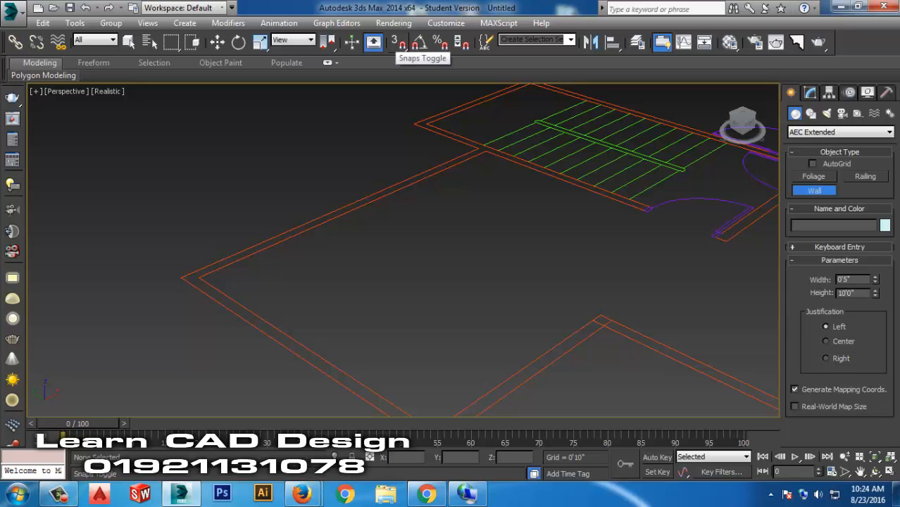
pyautogui.rightClick(397, 43)
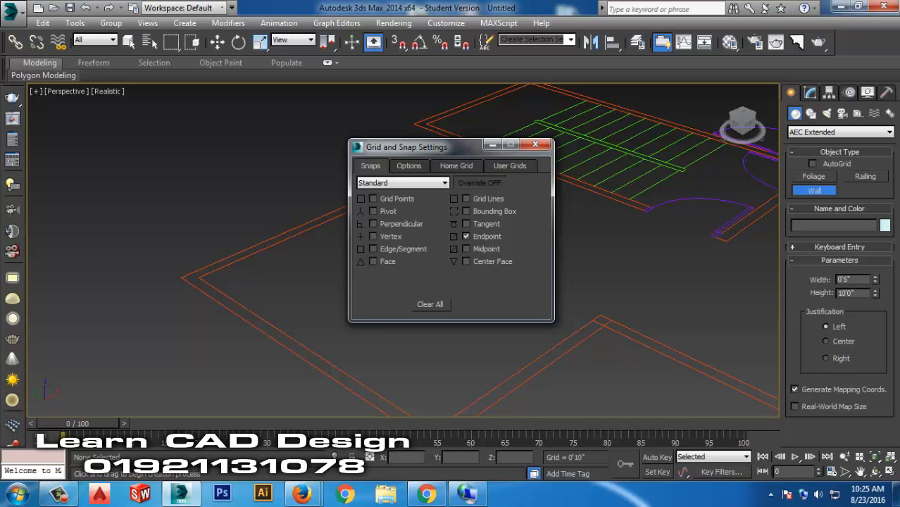
pyautogui.click(536, 144)
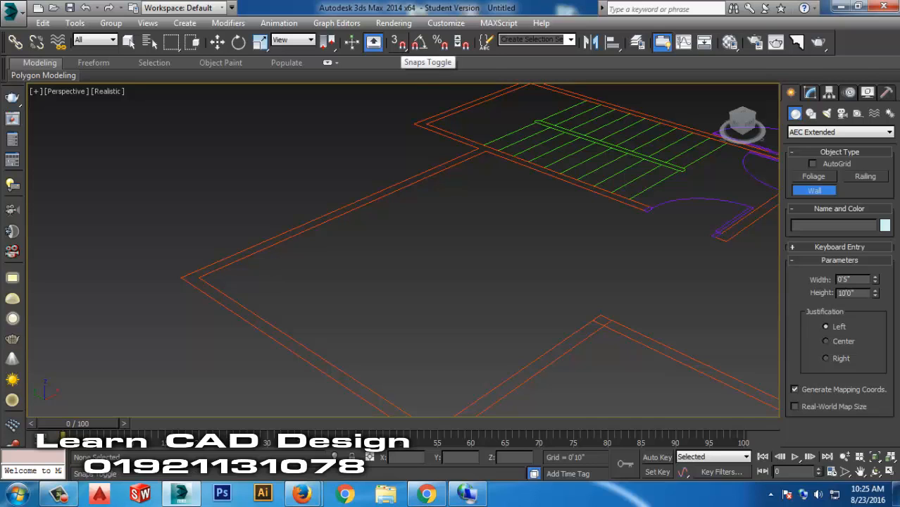
pyautogui.click(398, 43)
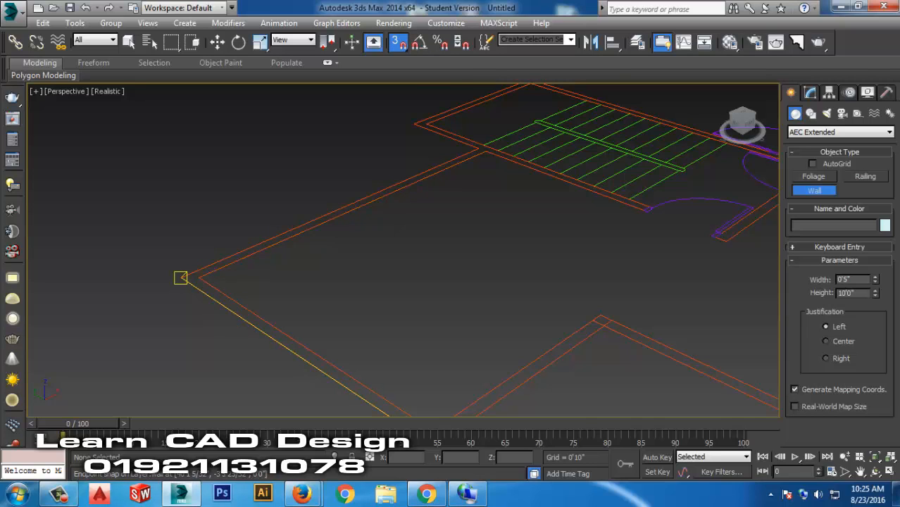
# Trace the first outer wall segments from the plan's outer corner to the notch beside the staircase and across the notch.
pyautogui.click(180, 277)
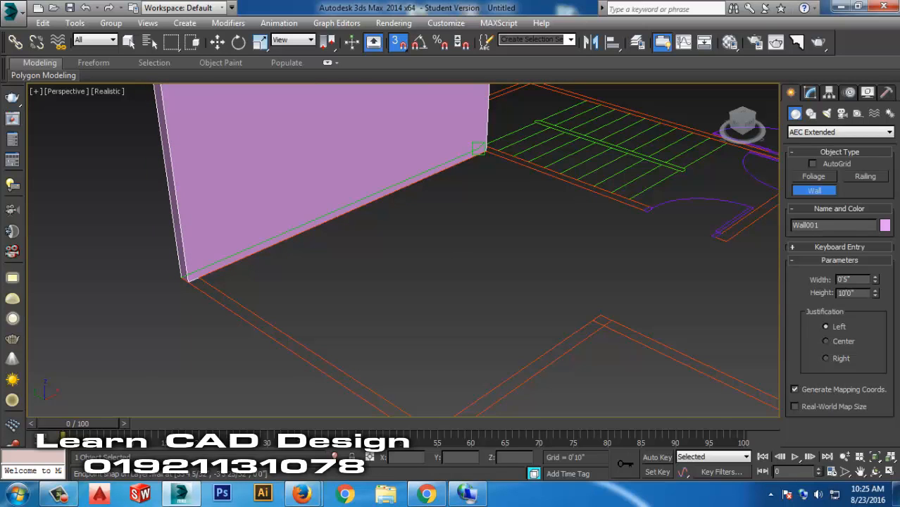
pyautogui.click(479, 148)
pyautogui.scroll(-4, 380, 232)
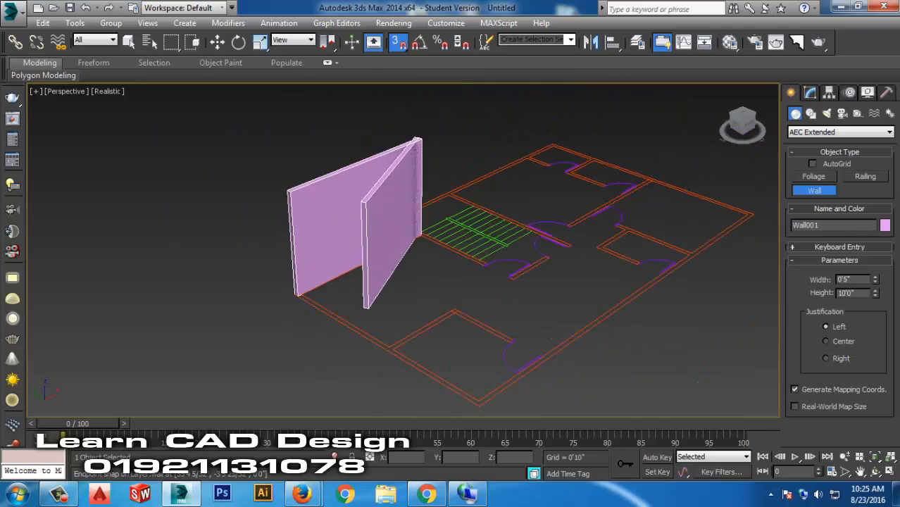
pyautogui.keyDown('alt'); pyautogui.moveTo(445, 220); pyautogui.dragTo(265, 272, button='middle'); pyautogui.keyUp('alt')
pyautogui.scroll(4, 409, 271)
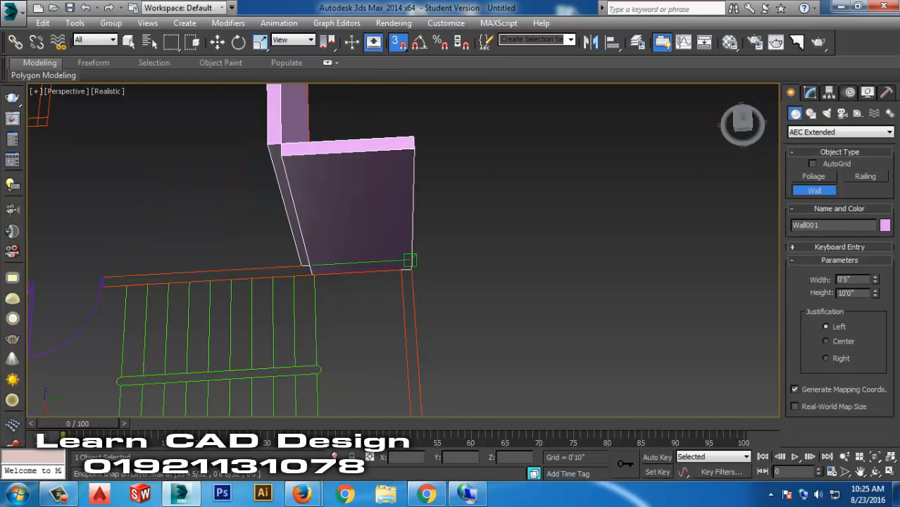
pyautogui.scroll(-6, 409, 261)
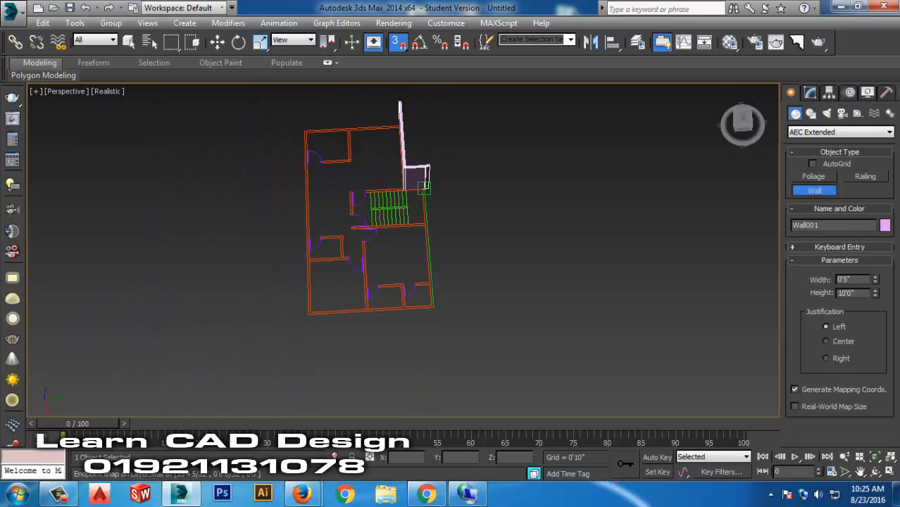
# Continue the outer wall along the long edge past the staircase and across the plan's far end to the opposite corner.
pyautogui.keyDown('alt'); pyautogui.moveTo(433, 306); pyautogui.dragTo(506, 257, button='middle'); pyautogui.keyUp('alt')
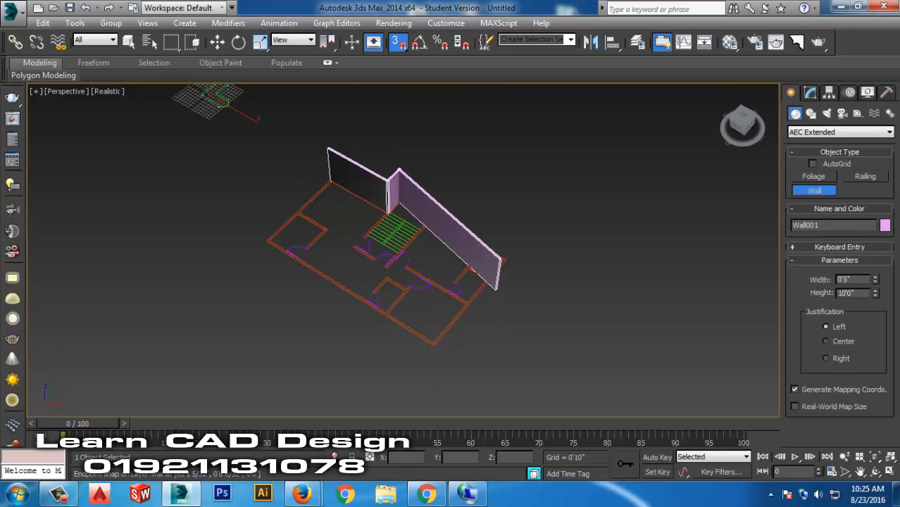
pyautogui.scroll(4, 510, 258)
pyautogui.scroll(4, 510, 255)
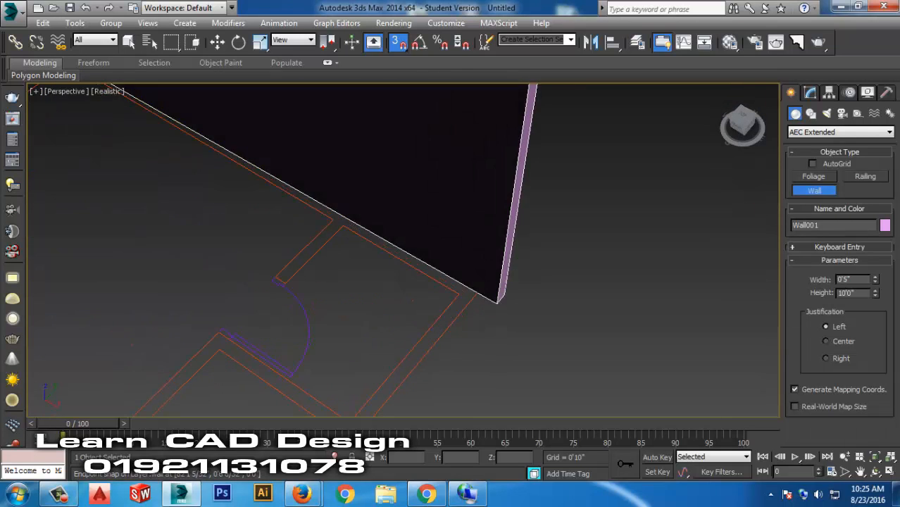
pyautogui.click(478, 292)
pyautogui.scroll(-5, 478, 292)
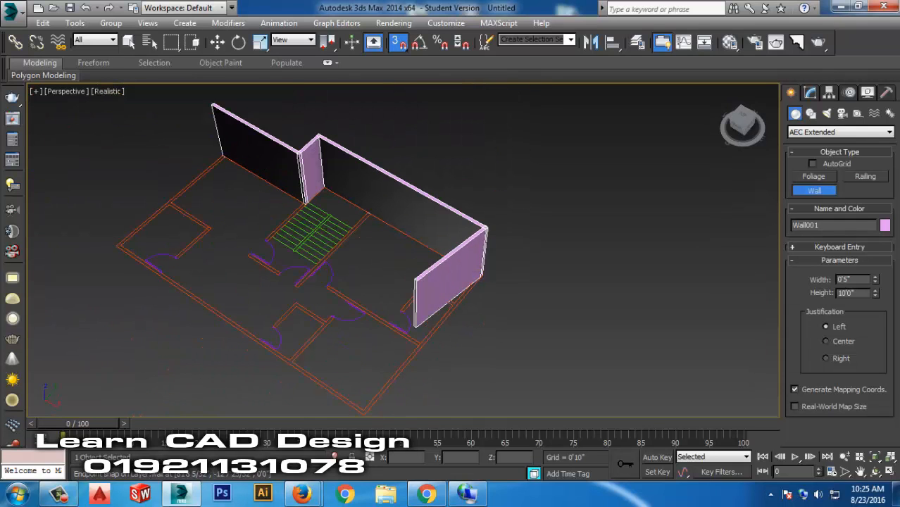
pyautogui.scroll(8, 496, 369)
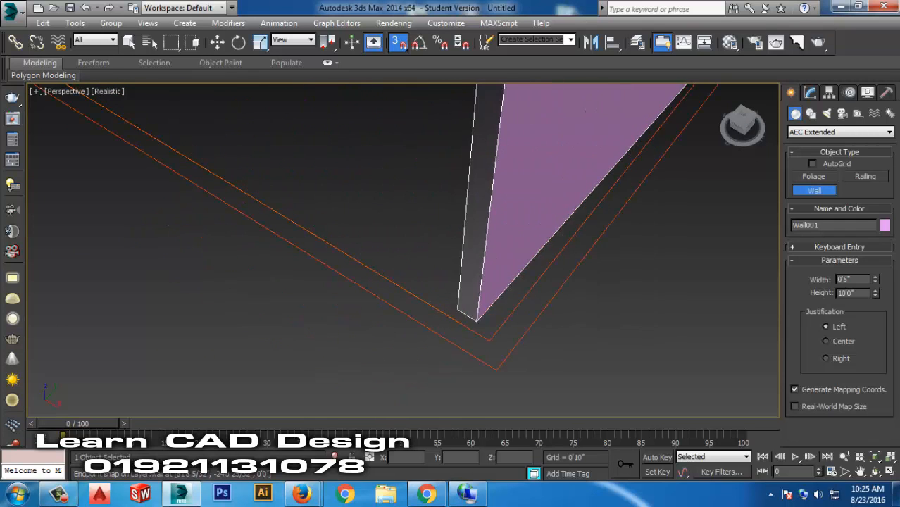
pyautogui.click(496, 369)
# Run the outer wall along the remaining long side, bring it back to its starting corner and weld the closing point.
pyautogui.scroll(-6, 496, 369)
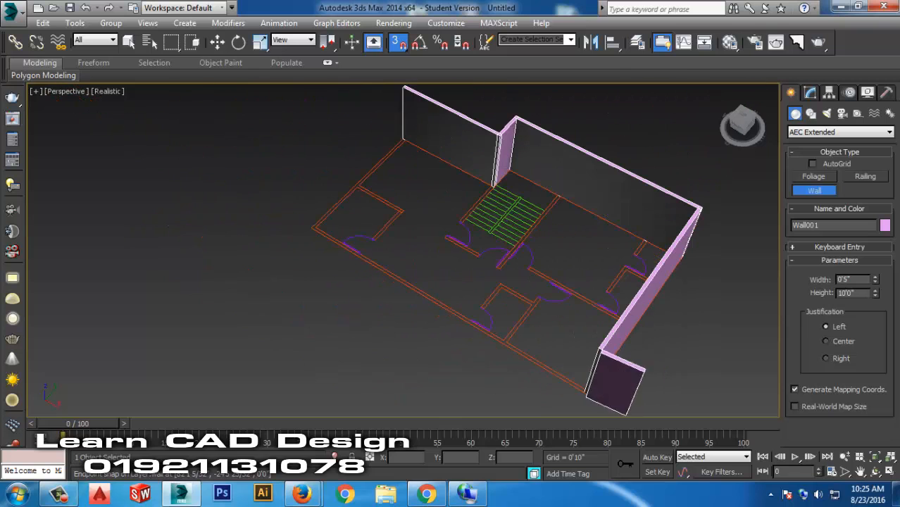
pyautogui.scroll(5, 311, 229)
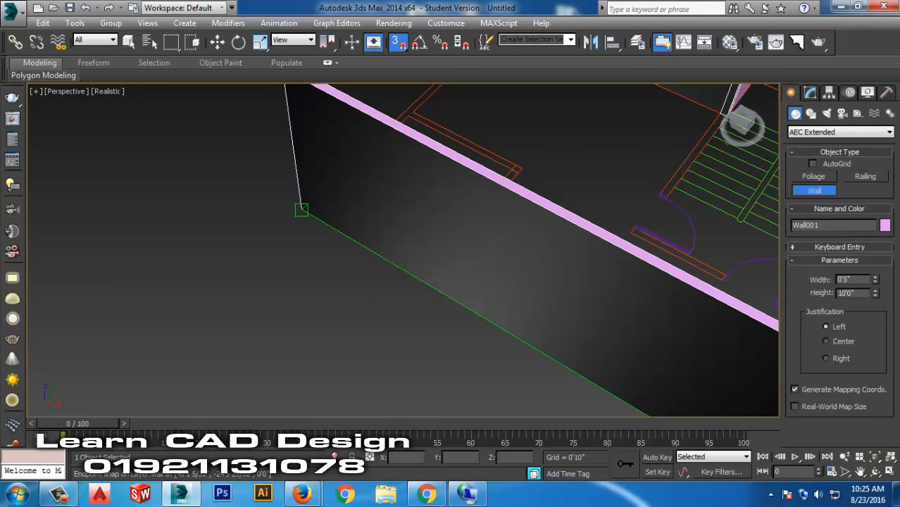
pyautogui.click(301, 210)
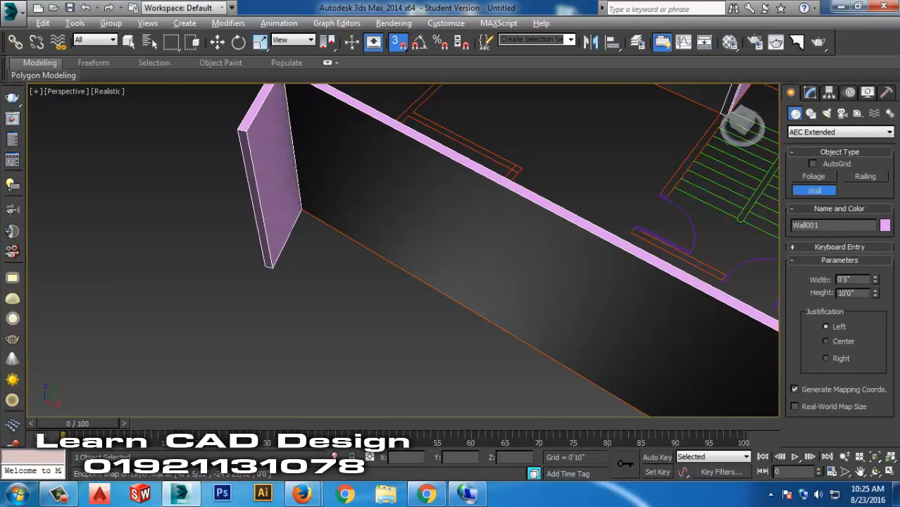
pyautogui.scroll(-8, 507, 249)
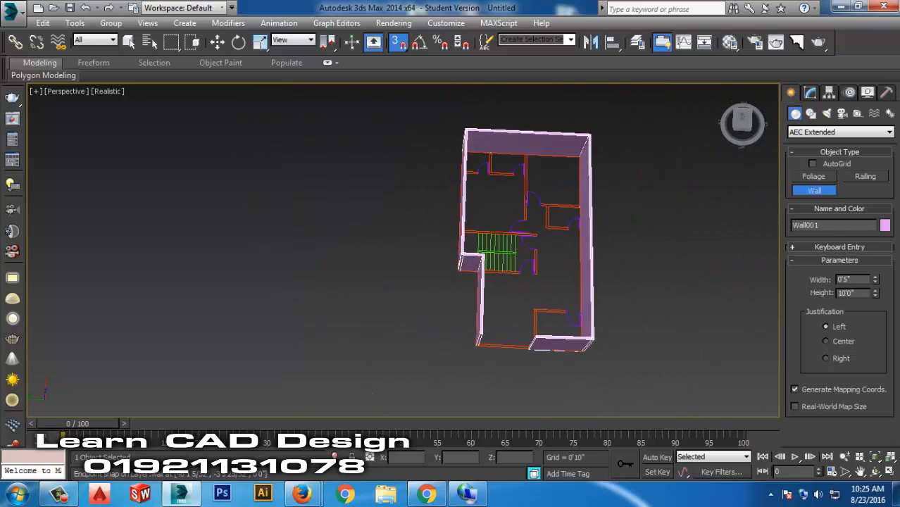
pyautogui.scroll(8, 504, 260)
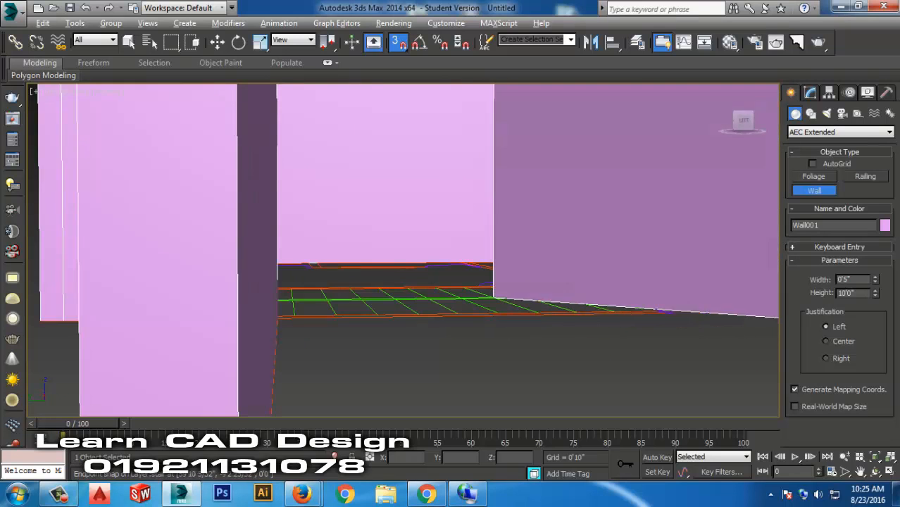
pyautogui.keyDown('alt'); pyautogui.moveTo(527, 296); pyautogui.dragTo(528, 267, button='middle'); pyautogui.keyUp('alt')
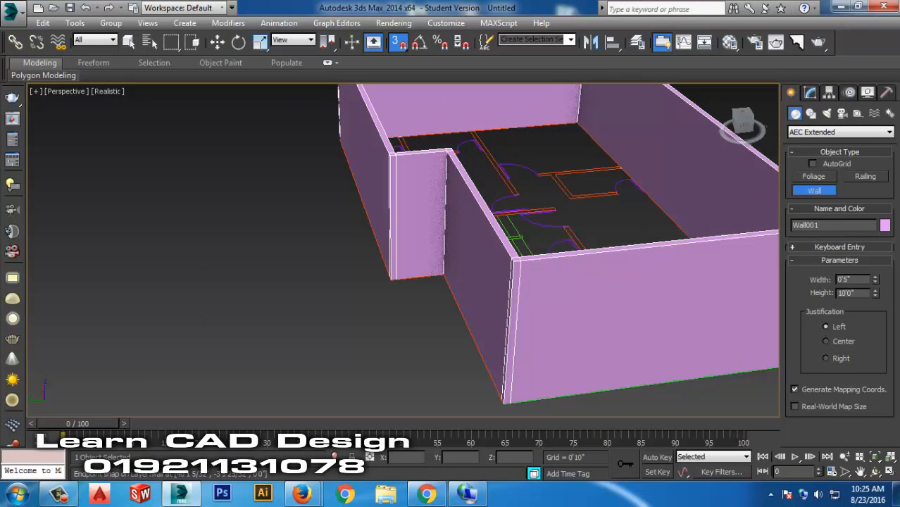
pyautogui.click(505, 403)
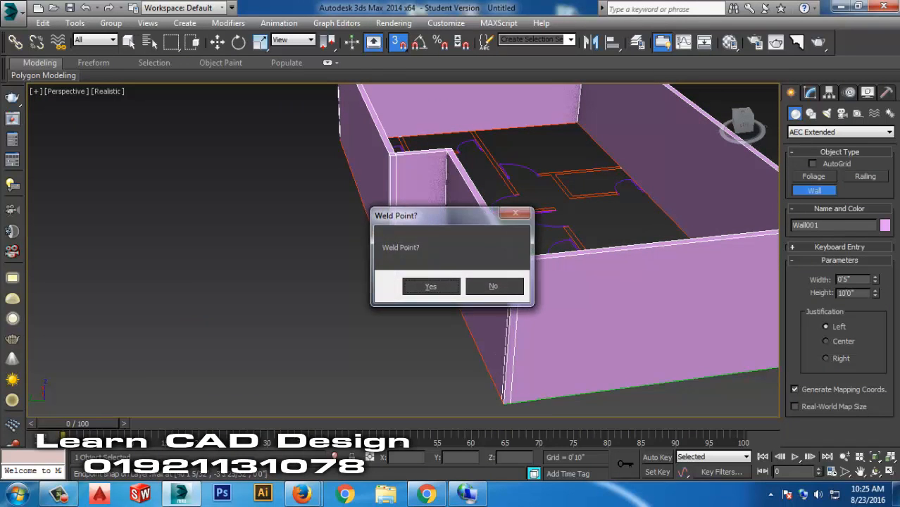
pyautogui.click(430, 286)
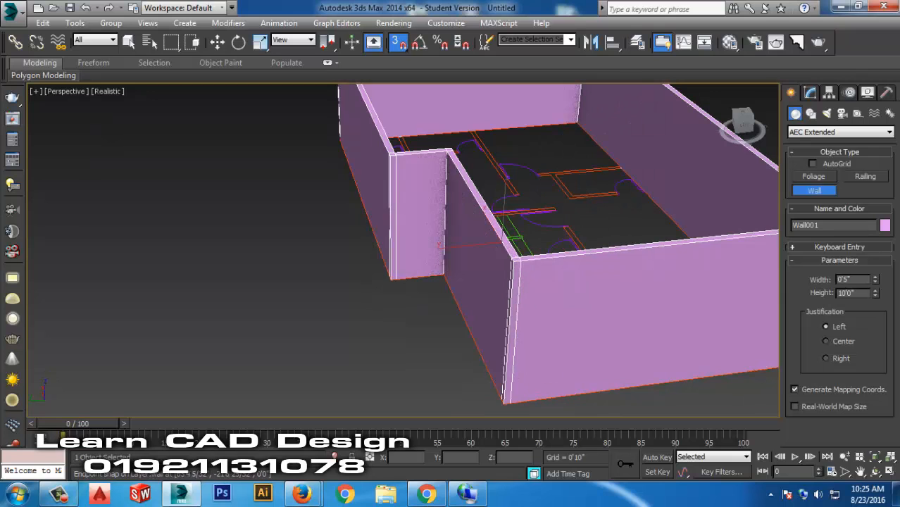
# Draw the inner wall between the staircase and the adjoining large room, from the outer wall to its free end beside the doors.
pyautogui.keyDown('alt'); pyautogui.moveTo(617, 194); pyautogui.dragTo(486, 141, button='middle'); pyautogui.keyUp('alt')
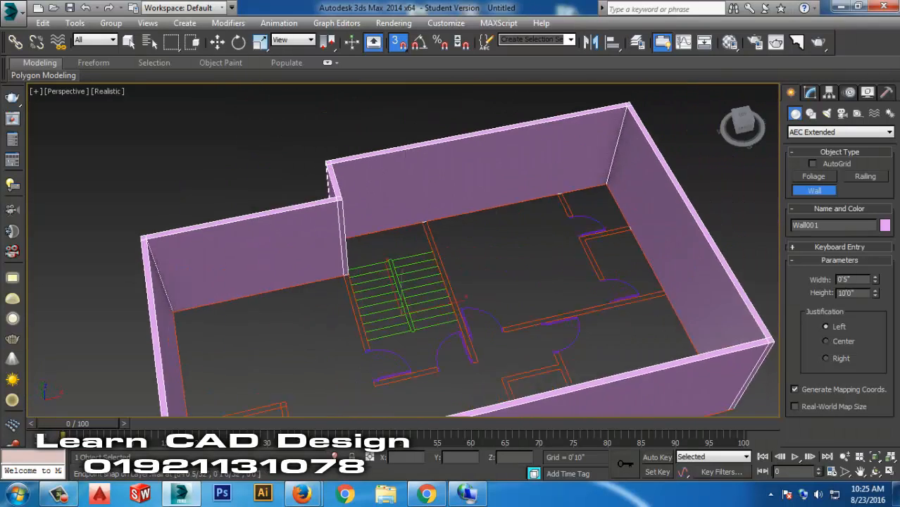
pyautogui.scroll(5, 419, 201)
pyautogui.click(419, 200)
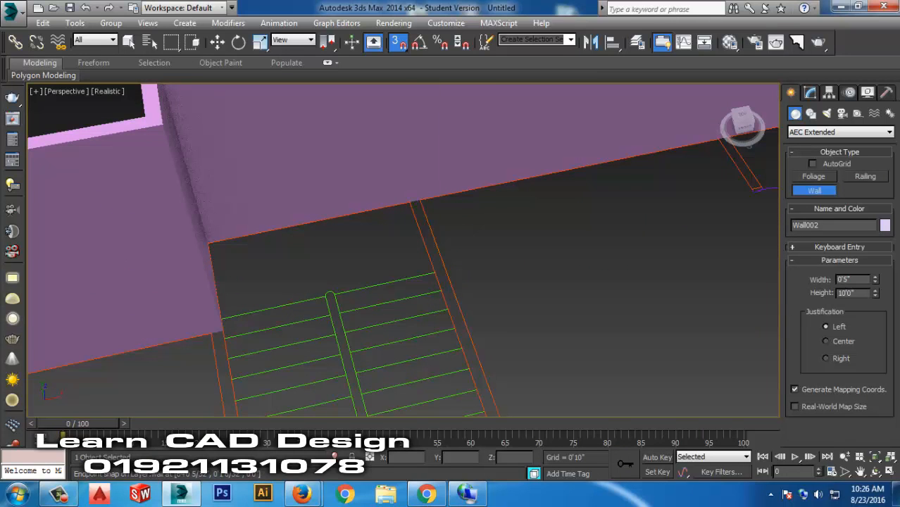
pyautogui.moveTo(468, 325); pyautogui.dragTo(423, 179, button='middle')
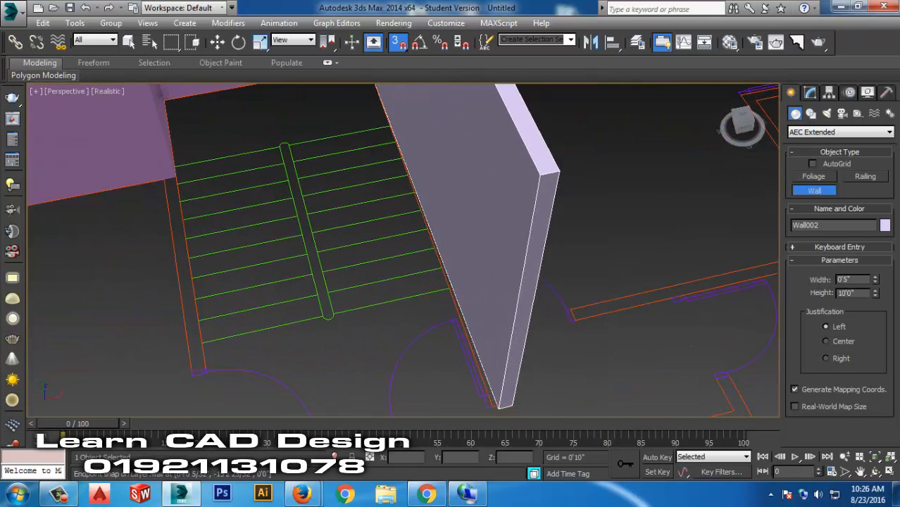
pyautogui.click(506, 403)
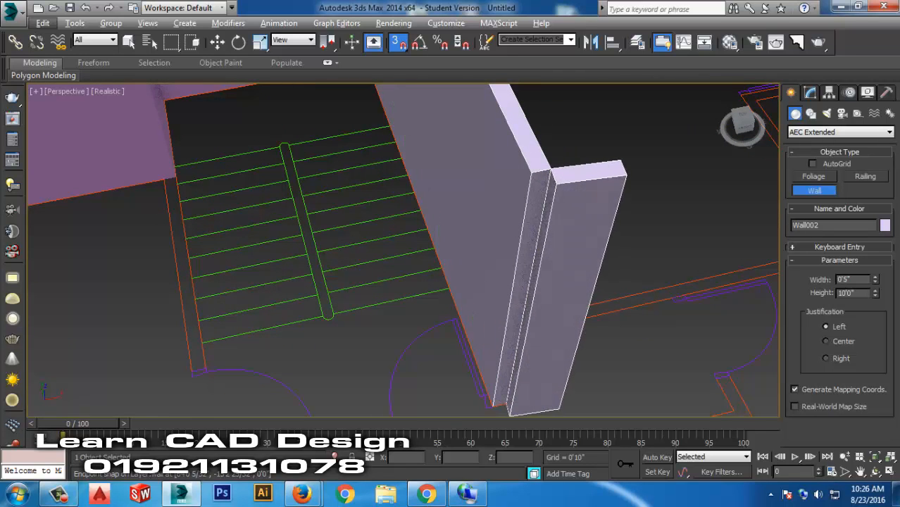
pyautogui.rightClick(567, 408)
pyautogui.moveTo(201, 343); pyautogui.dragTo(303, 361, button='middle')
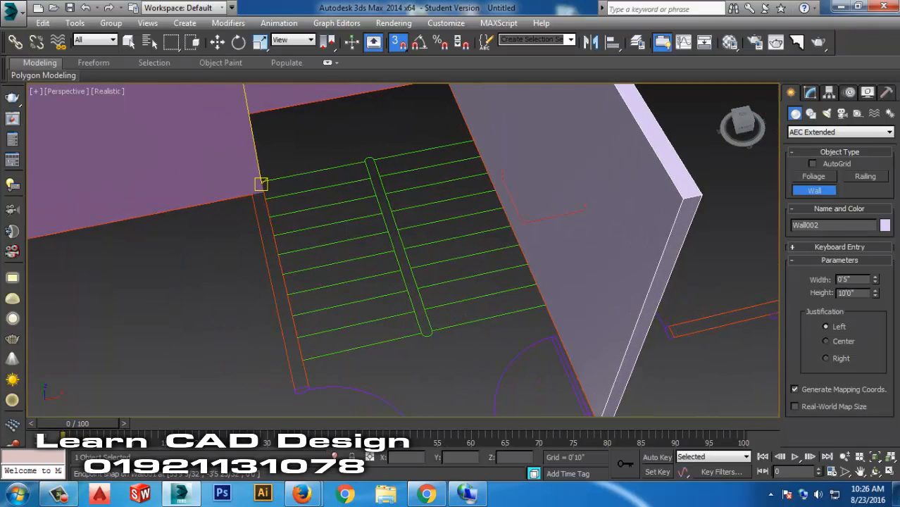
pyautogui.click(262, 192)
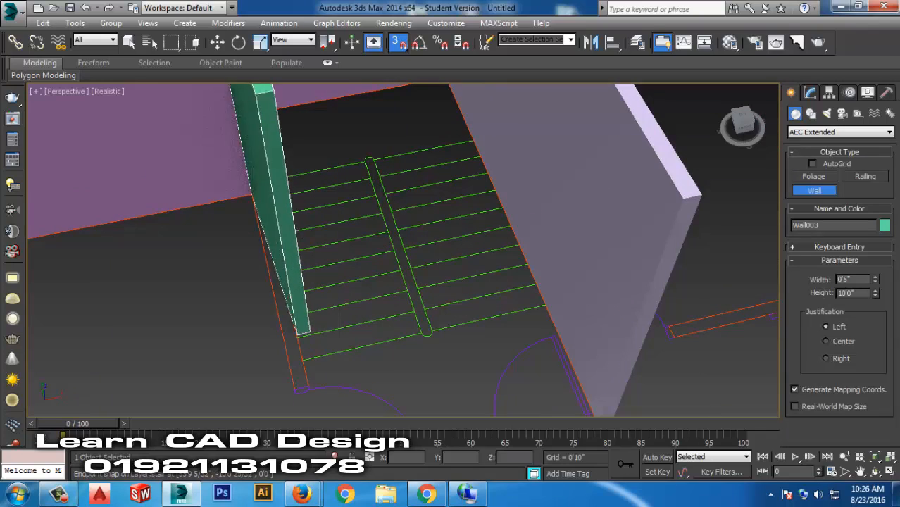
pyautogui.click(307, 389)
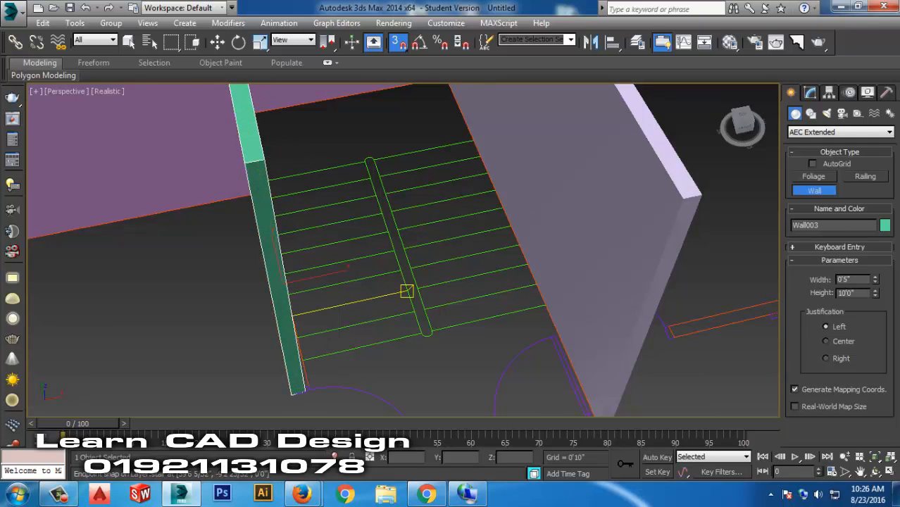
pyautogui.hotkey('ctrl', 'z')
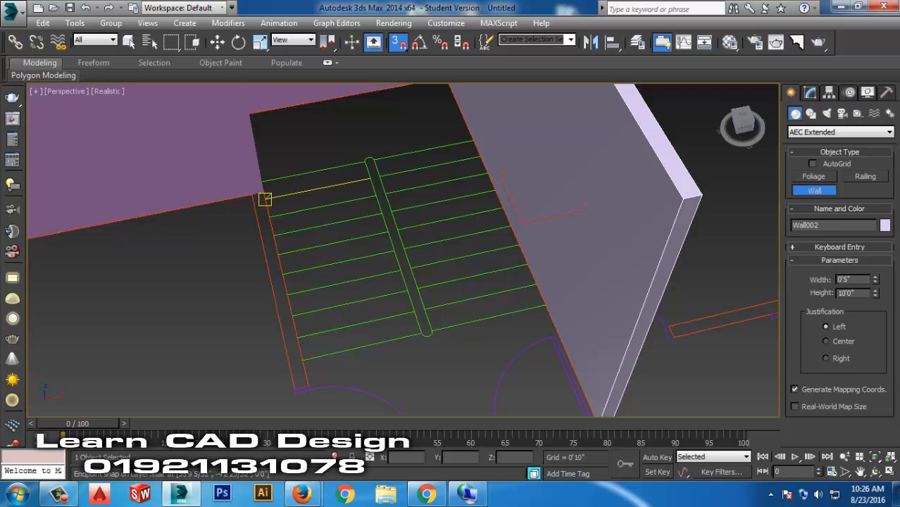
# Draw the wall along the staircase's notch side up to the door, plus the short partition from the outer wall in the adjoining large room.
pyautogui.click(262, 191)
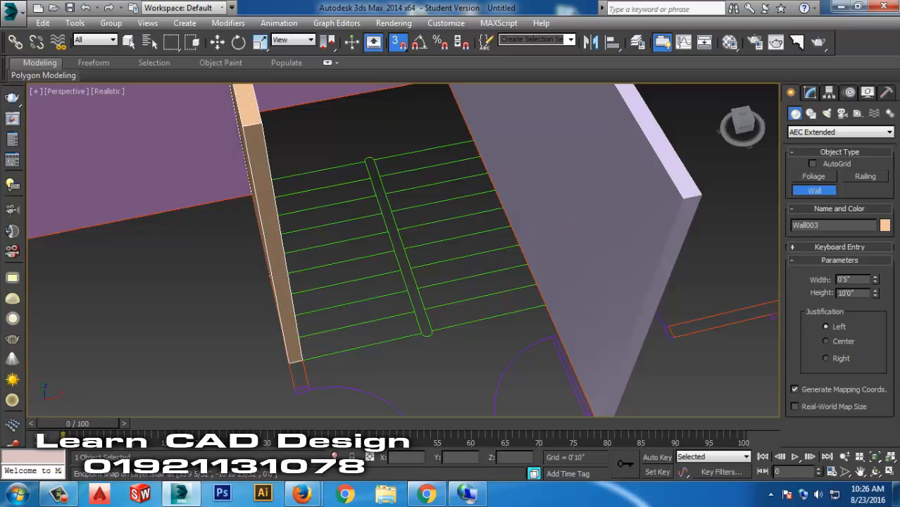
pyautogui.scroll(-10, 308, 386)
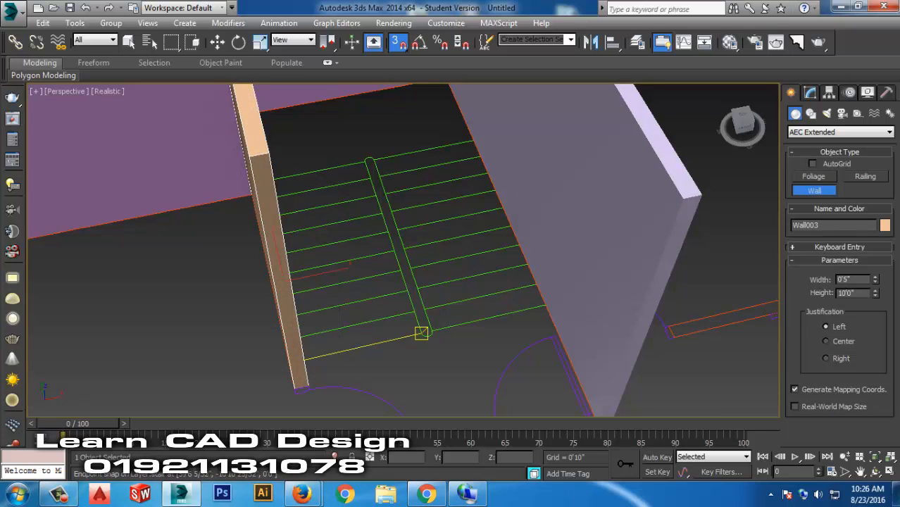
pyautogui.scroll(10, 497, 369)
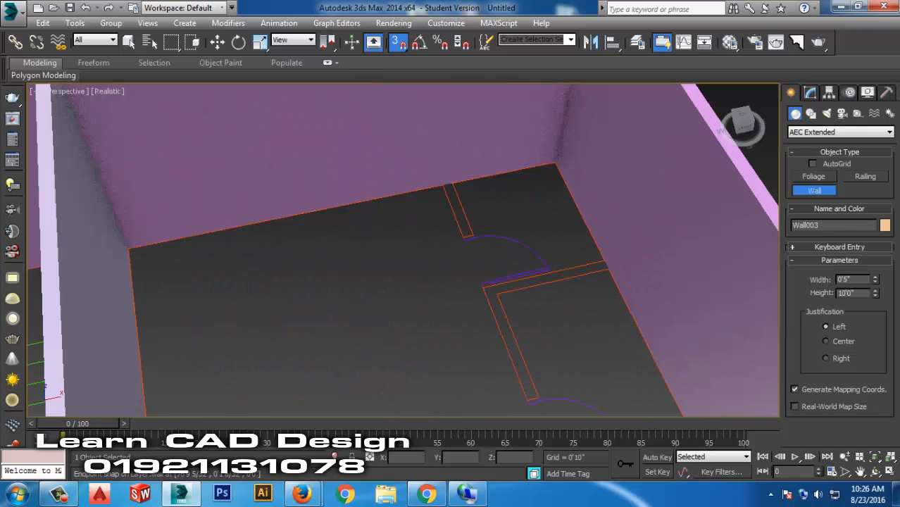
pyautogui.click(465, 165)
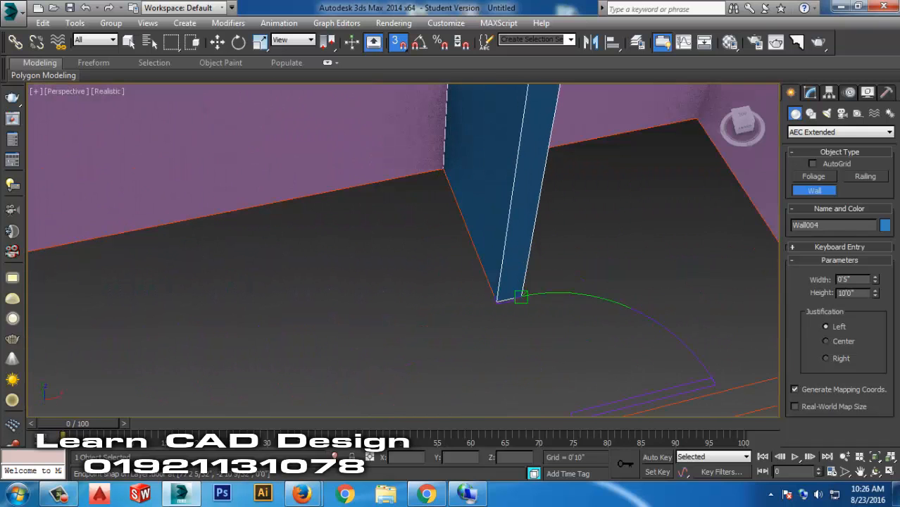
pyautogui.click(519, 290)
pyautogui.rightClick(539, 299)
pyautogui.scroll(-4, 451, 246)
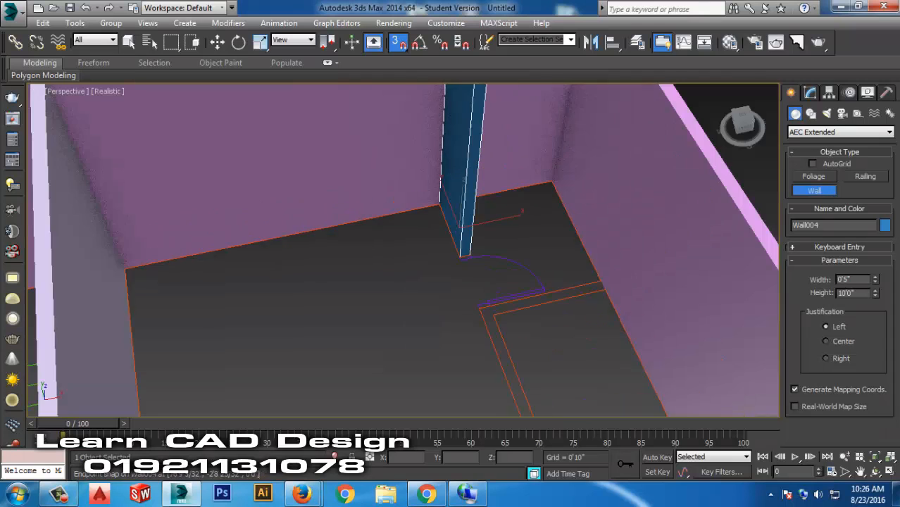
# Draw an L-shaped wall around the small corner room, from the outer wall around the room's corner to its door opening.
pyautogui.scroll(4, 602, 289)
pyautogui.click(585, 276)
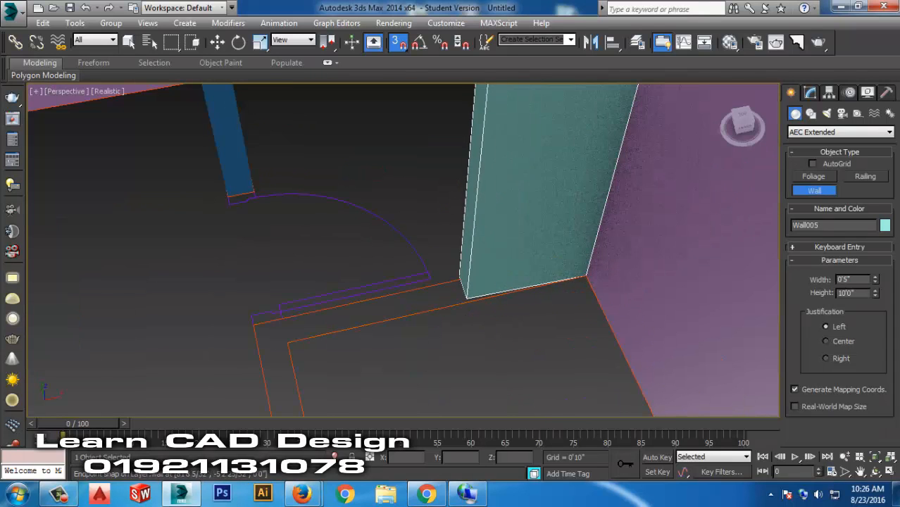
pyautogui.click(287, 343)
pyautogui.scroll(-3, 287, 343)
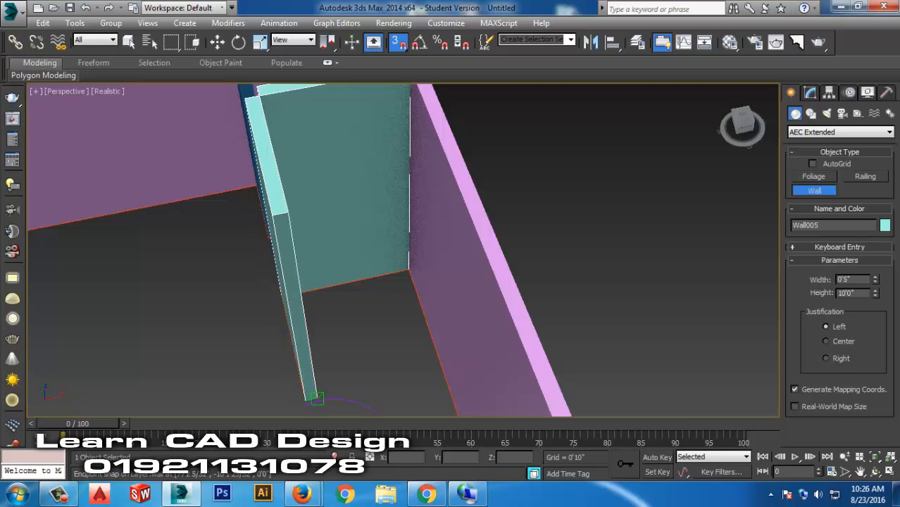
pyautogui.click(317, 398)
pyautogui.rightClick(363, 390)
# Draw the long partition wall closing the large room, from its free end at the door near the staircase to the outer wall.
pyautogui.scroll(-5, 486, 229)
pyautogui.scroll(6, 431, 271)
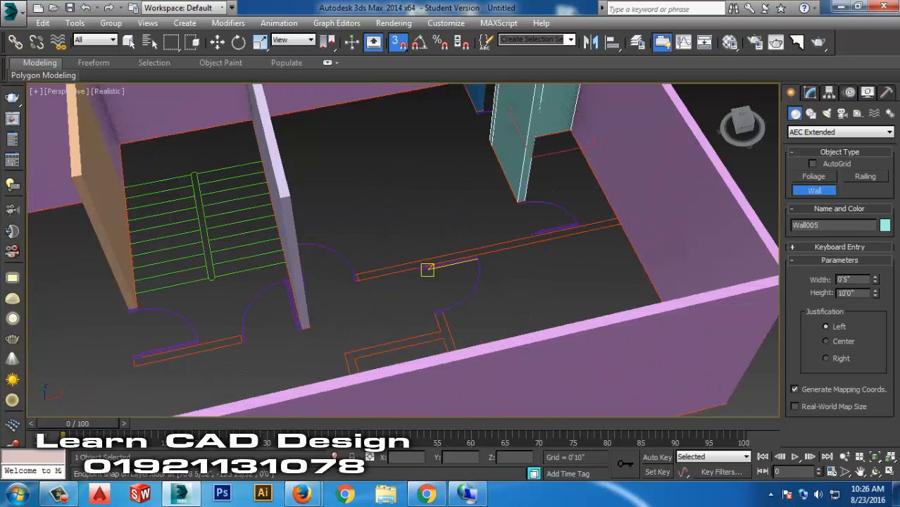
pyautogui.moveTo(453, 252); pyautogui.dragTo(305, 342, button='middle')
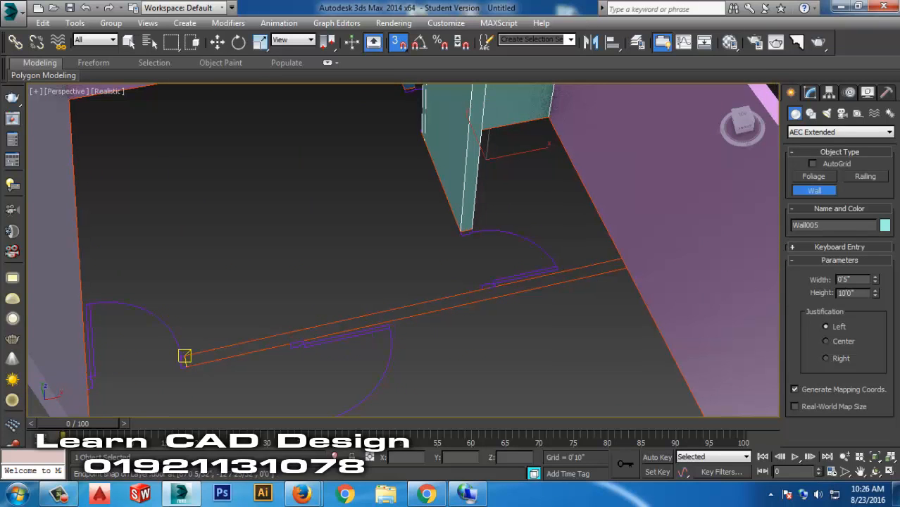
pyautogui.click(185, 356)
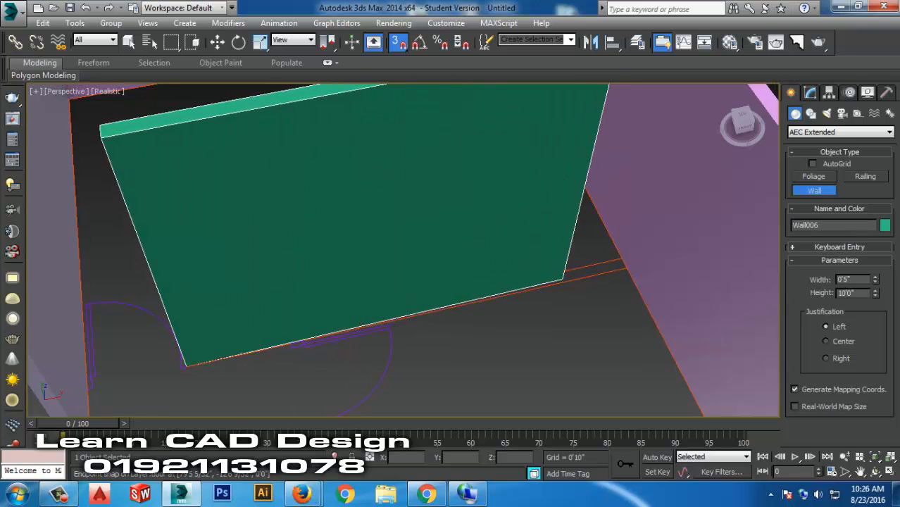
pyautogui.click(620, 259)
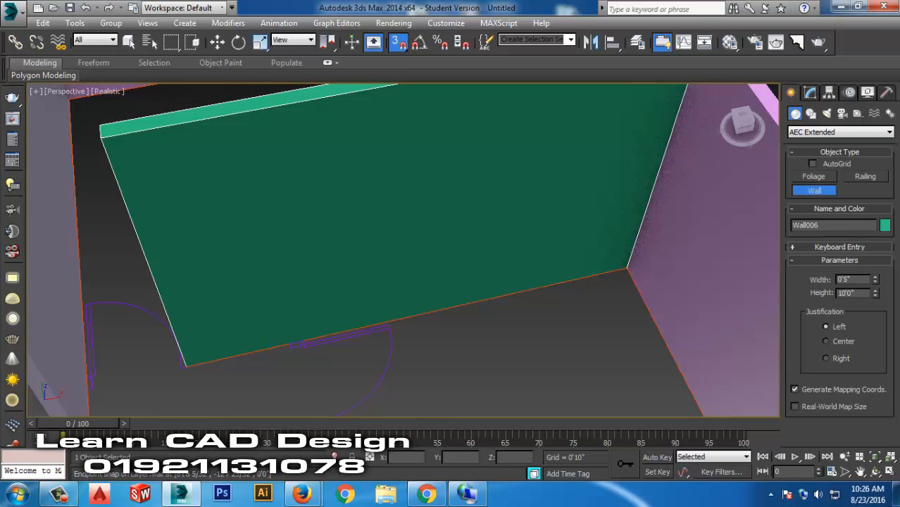
# Draw the straight partition from the long outer wall to the door opening opposite the large room's closing wall.
pyautogui.scroll(-5, 585, 218)
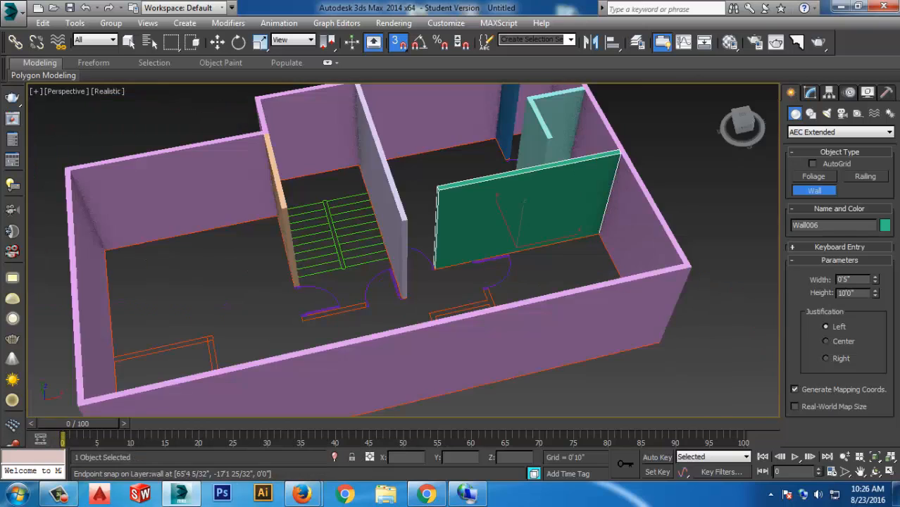
pyautogui.scroll(3, 423, 317)
pyautogui.keyDown('alt'); pyautogui.moveTo(518, 296); pyautogui.dragTo(638, 299, button='middle'); pyautogui.keyUp('alt')
pyautogui.scroll(-3, 563, 341)
pyautogui.moveTo(591, 348)
pyautogui.keyDown('alt'); pyautogui.mouseDown(button='middle')
pyautogui.moveTo(625, 367)
pyautogui.moveTo(629, 382)
pyautogui.mouseUp(button='middle'); pyautogui.keyUp('alt')
pyautogui.scroll(3, 666, 239)
pyautogui.scroll(5, 669, 238)
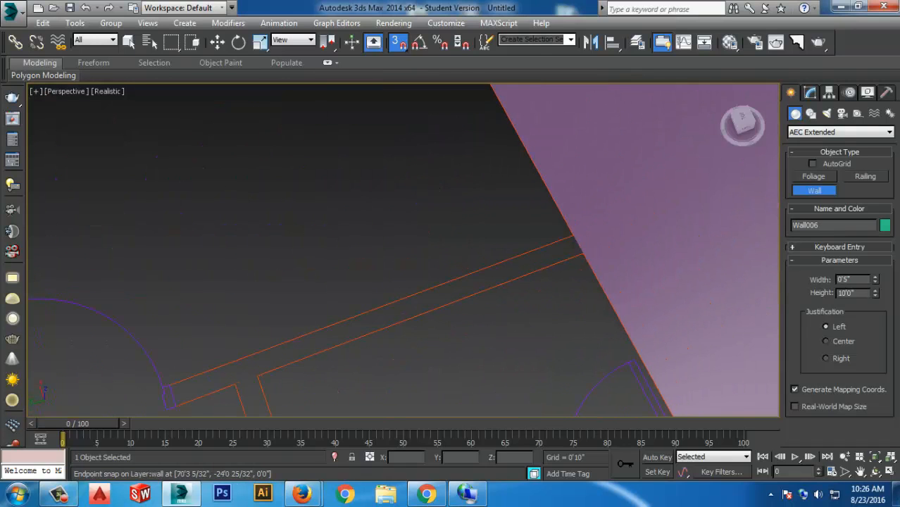
pyautogui.click(573, 235)
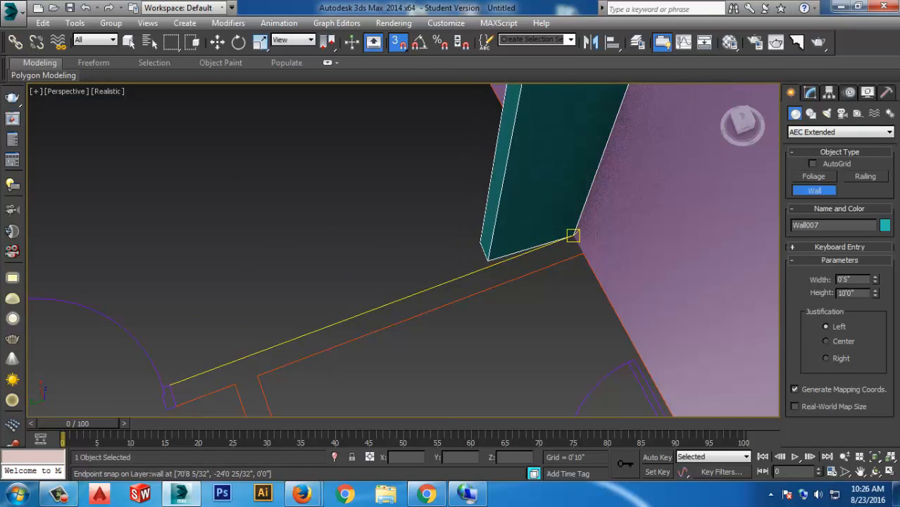
pyautogui.rightClick(499, 259)
pyautogui.click(583, 254)
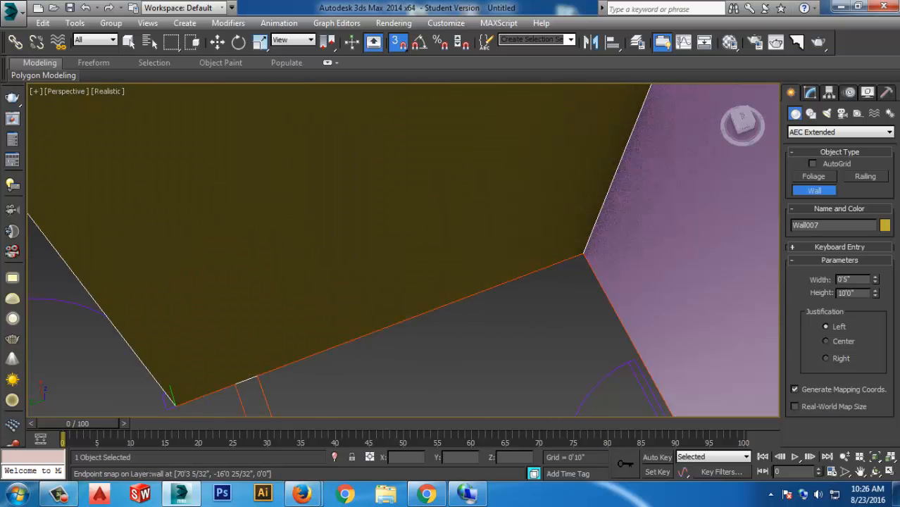
pyautogui.click(176, 406)
# Draw the L-shaped wall around the small room, from the new partition around the corner to the room's door opening.
pyautogui.scroll(-6, 257, 376)
pyautogui.click(250, 180)
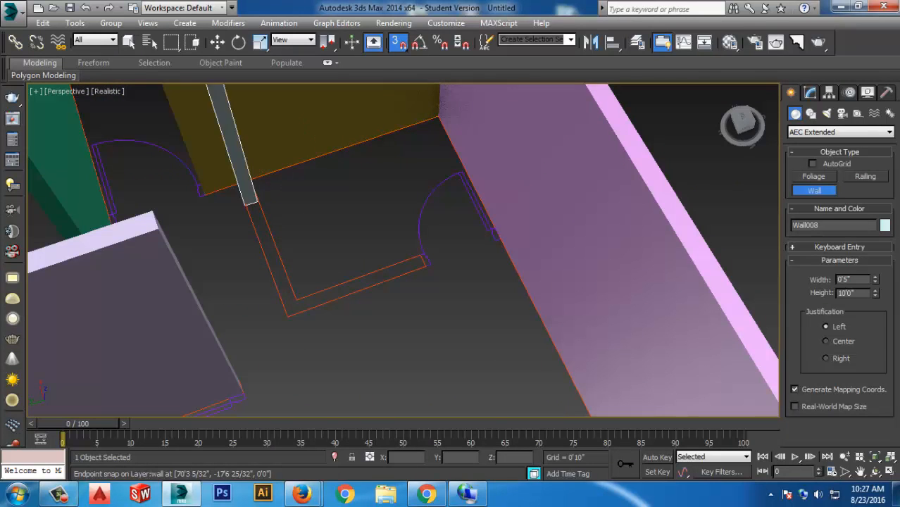
pyautogui.click(297, 300)
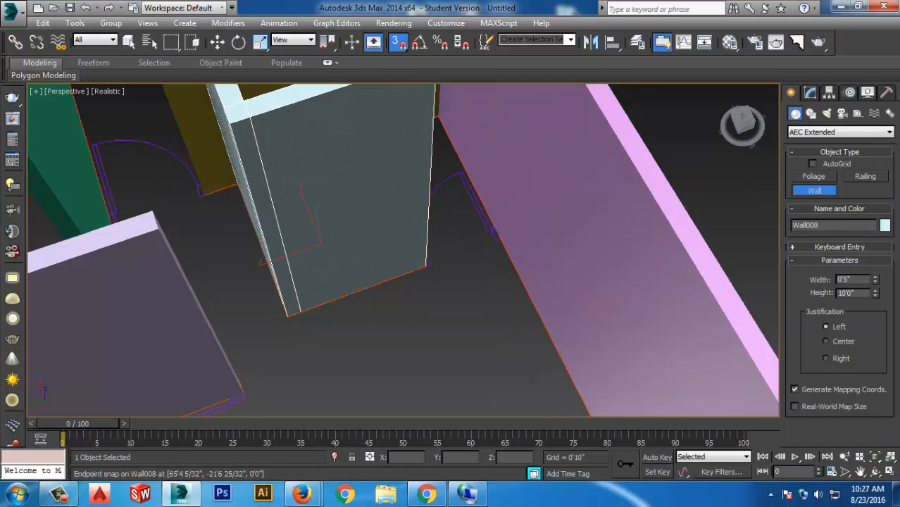
pyautogui.rightClick(425, 264)
# Draw the short free-standing wall segment between the two doors at the foot of the staircase.
pyautogui.scroll(-5, 425, 264)
pyautogui.scroll(8, 407, 373)
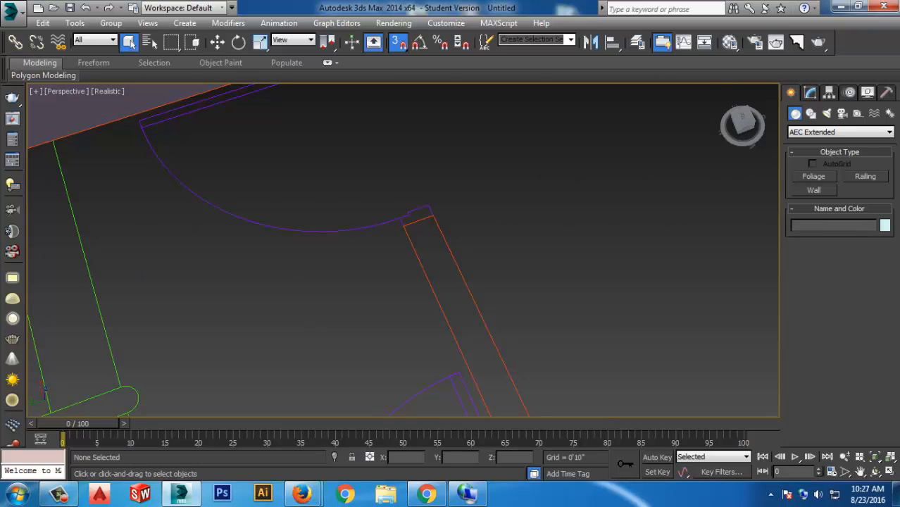
pyautogui.click(814, 190)
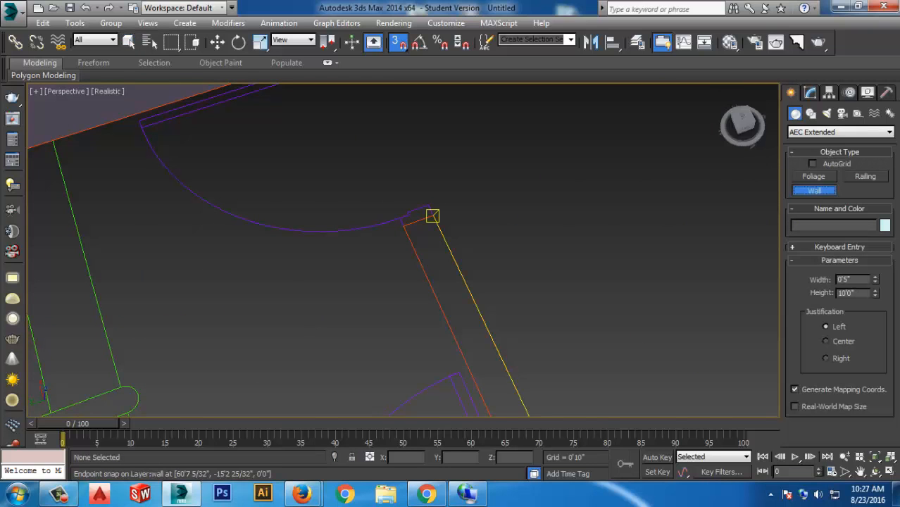
pyautogui.click(433, 215)
pyautogui.scroll(-3, 432, 288)
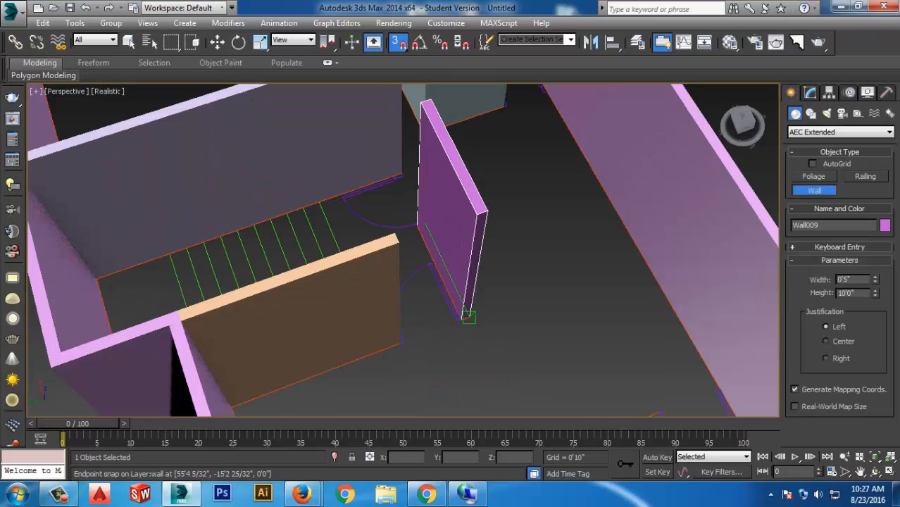
pyautogui.click(462, 319)
pyautogui.rightClick(505, 314)
# Try to draw one L-shaped wall around the small end room from its door opening to the outer wall, and delete it.
pyautogui.moveTo(505, 313); pyautogui.dragTo(438, 189, button='middle')
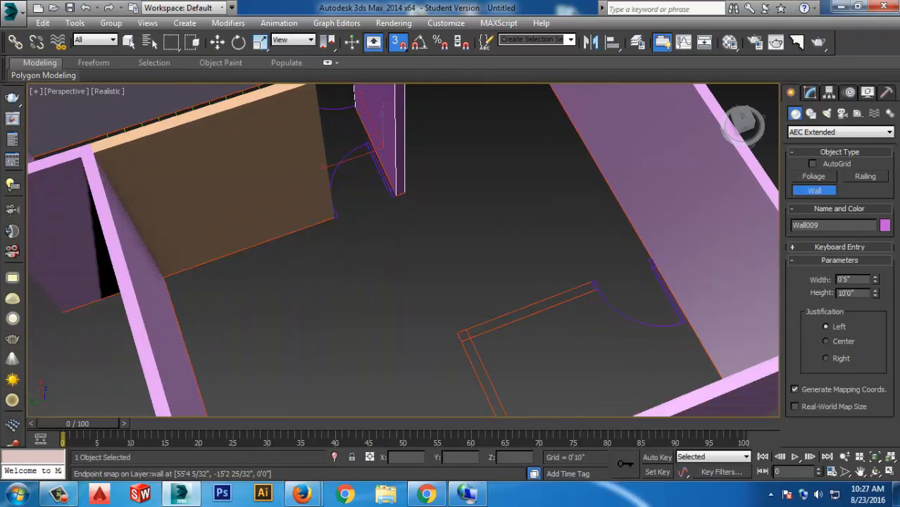
pyautogui.click(590, 282)
pyautogui.rightClick(595, 290)
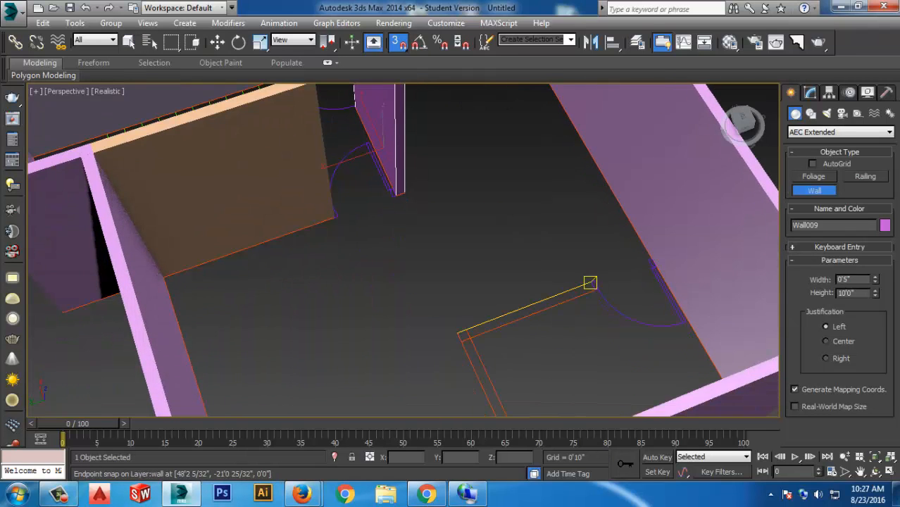
pyautogui.click(594, 289)
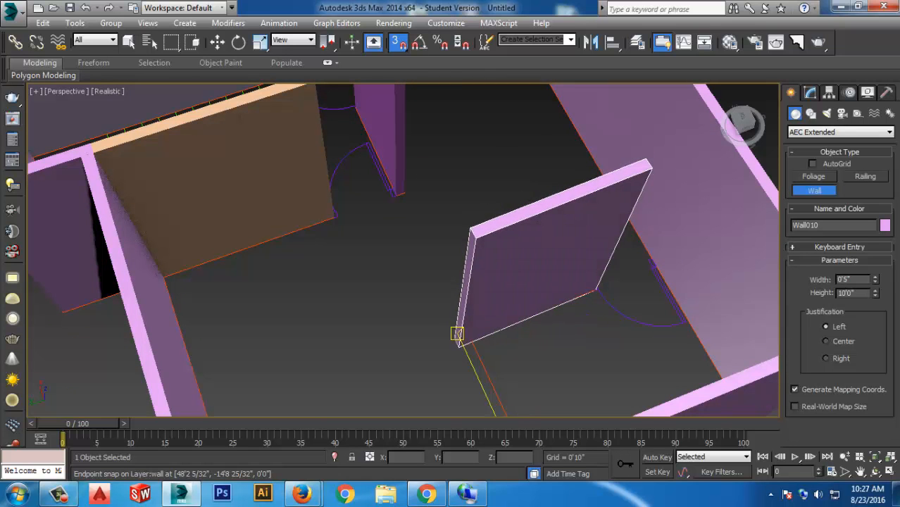
pyautogui.scroll(-5, 461, 341)
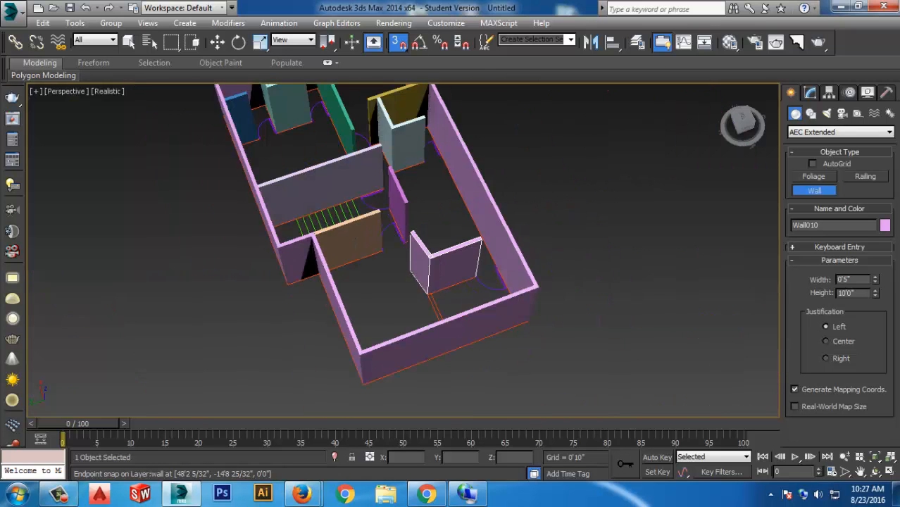
pyautogui.scroll(3, 422, 282)
pyautogui.moveTo(423, 281)
pyautogui.keyDown('alt'); pyautogui.mouseDown(button='middle')
pyautogui.moveTo(437, 296)
pyautogui.moveTo(468, 303)
pyautogui.mouseUp(button='middle'); pyautogui.keyUp('alt')
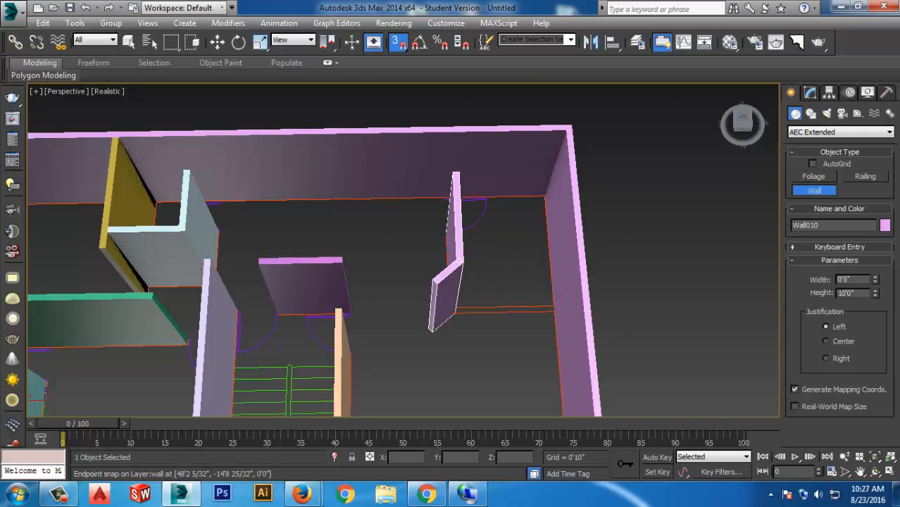
pyautogui.scroll(4, 451, 310)
pyautogui.scroll(-2, 405, 323)
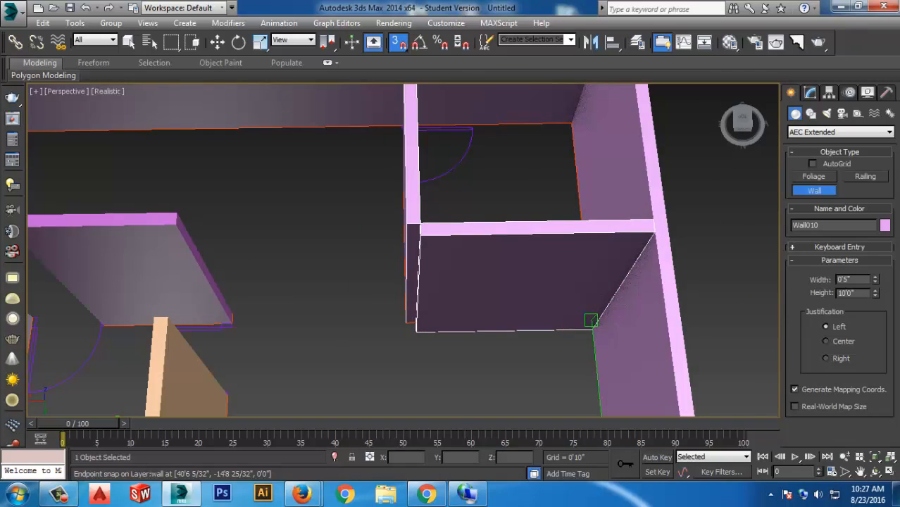
pyautogui.click(591, 320)
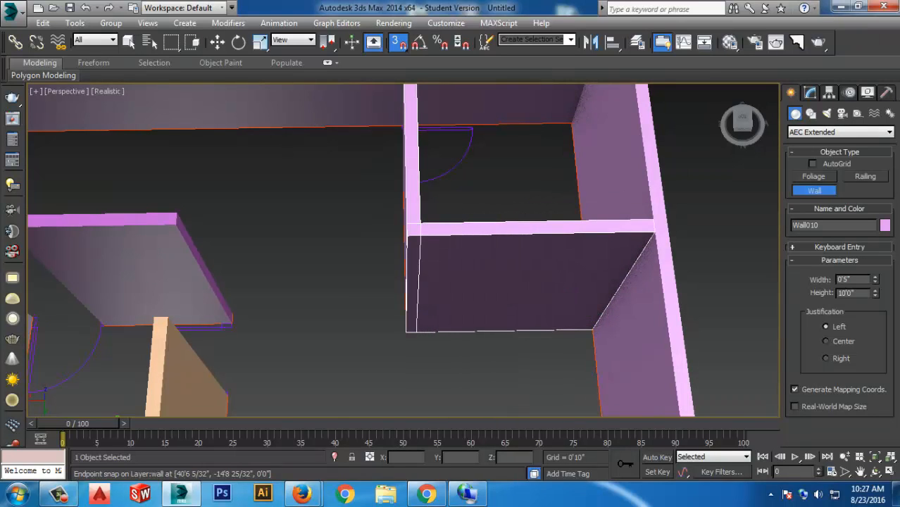
pyautogui.keyDown('alt'); pyautogui.moveTo(416, 333); pyautogui.dragTo(209, 322, button='middle'); pyautogui.keyUp('alt')
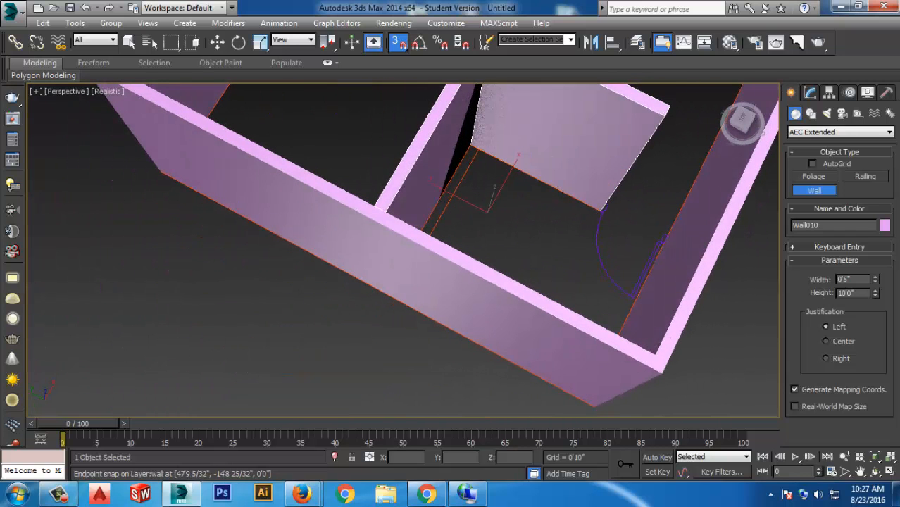
pyautogui.press('Delete')
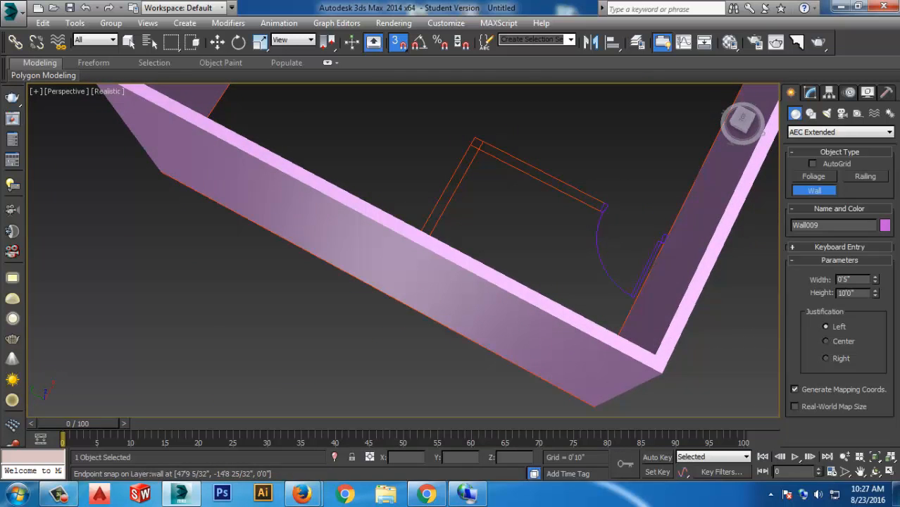
pyautogui.moveTo(507, 232)
pyautogui.keyDown('alt'); pyautogui.mouseDown(button='middle')
pyautogui.moveTo(588, 264)
pyautogui.moveTo(598, 299)
pyautogui.mouseUp(button='middle'); pyautogui.keyUp('alt')
pyautogui.scroll(-3, 599, 299)
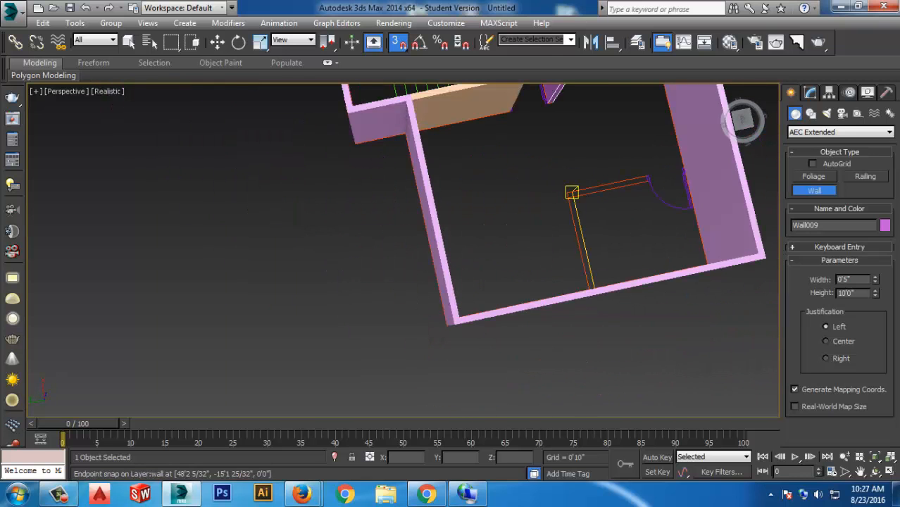
pyautogui.keyDown('alt'); pyautogui.moveTo(571, 194); pyautogui.dragTo(567, 123, button='middle'); pyautogui.keyUp('alt')
pyautogui.scroll(-3, 541, 240)
pyautogui.moveTo(567, 221)
pyautogui.keyDown('alt'); pyautogui.mouseDown(button='middle')
pyautogui.moveTo(521, 228)
pyautogui.moveTo(555, 237)
pyautogui.mouseUp(button='middle'); pyautogui.keyUp('alt')
pyautogui.scroll(5, 542, 243)
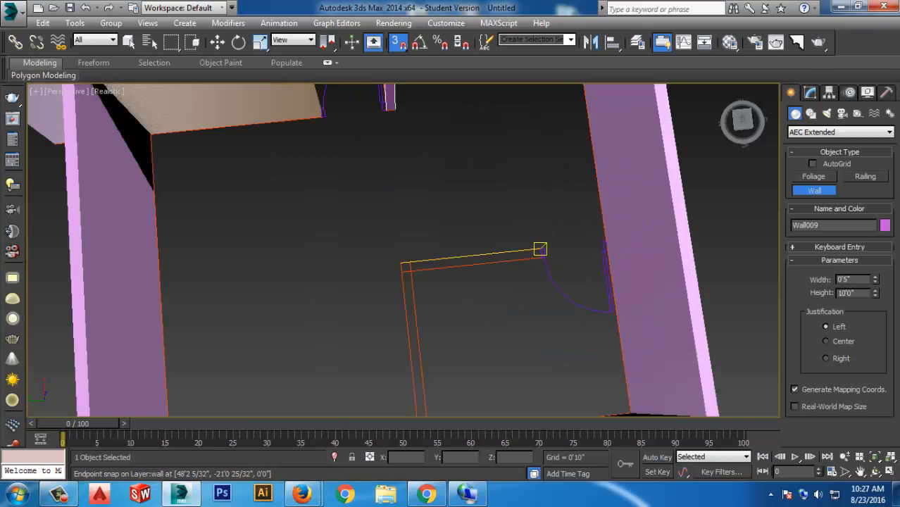
pyautogui.click(541, 249)
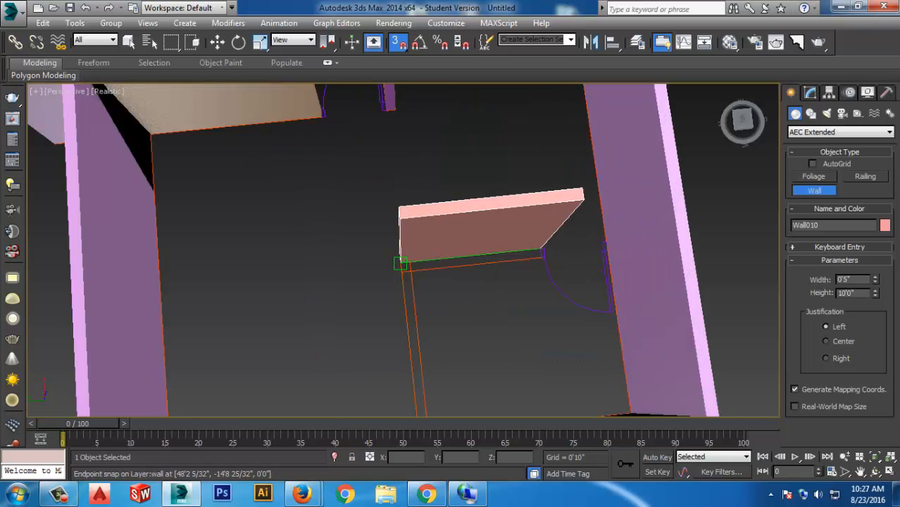
pyautogui.click(400, 264)
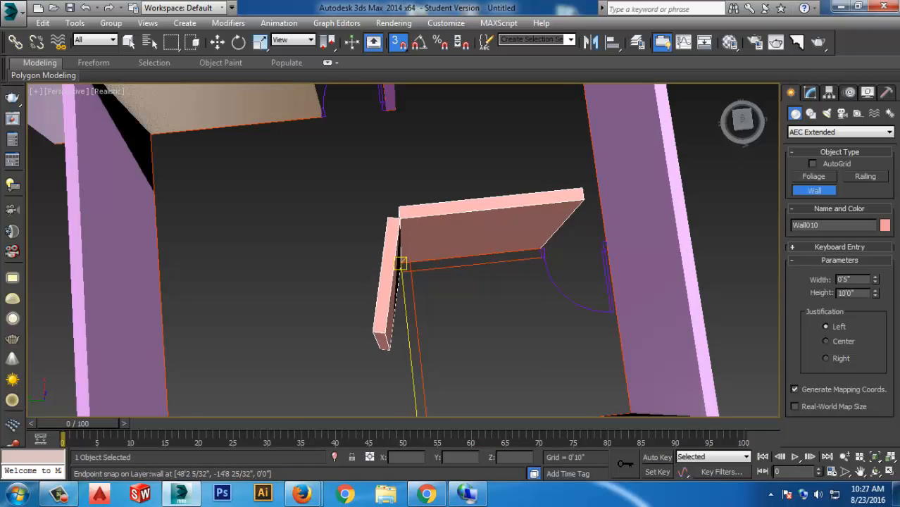
pyautogui.rightClick(400, 264)
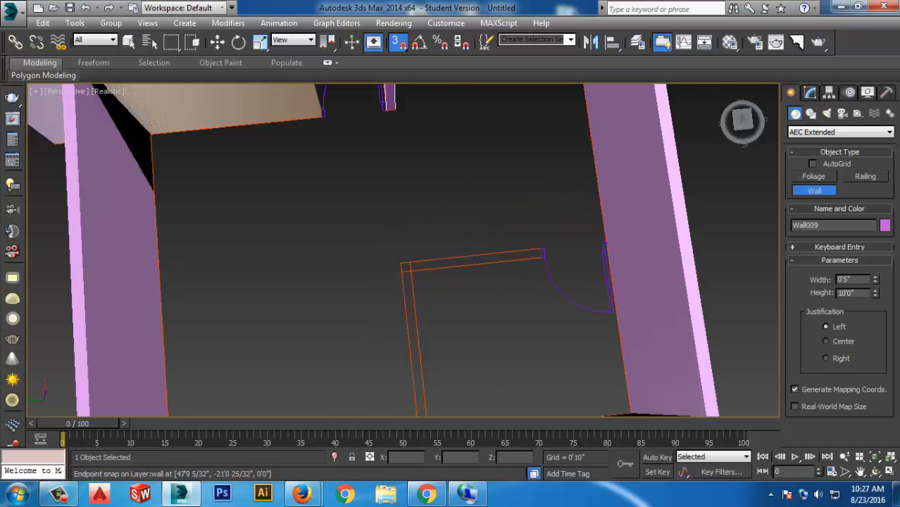
pyautogui.scroll(3, 500, 291)
pyautogui.click(571, 226)
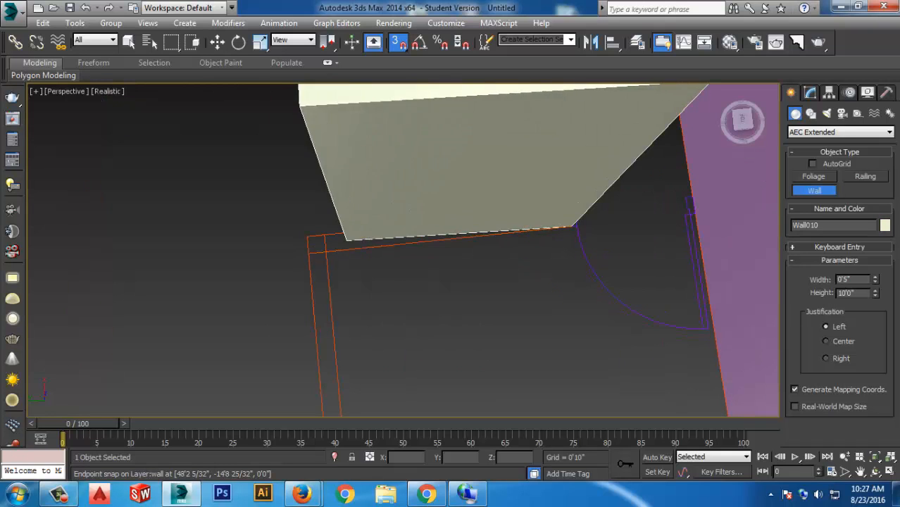
pyautogui.scroll(5, 323, 235)
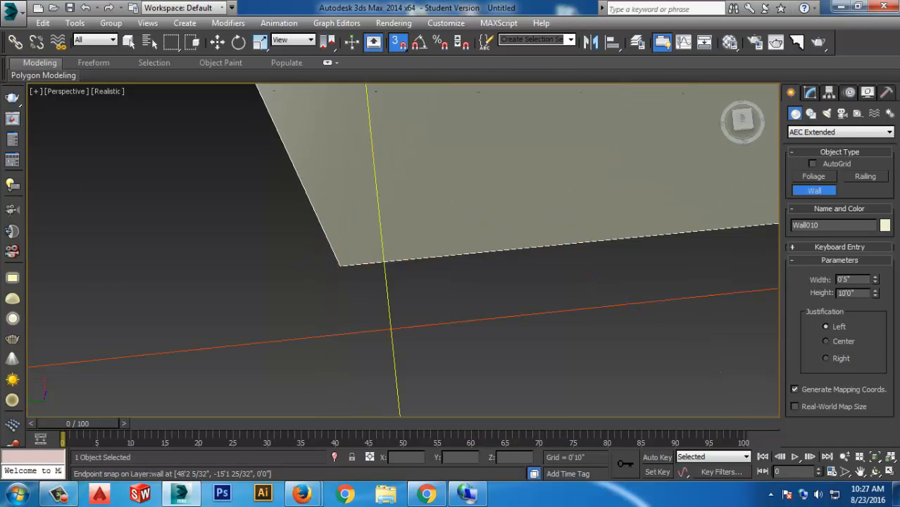
pyautogui.scroll(-6, 391, 329)
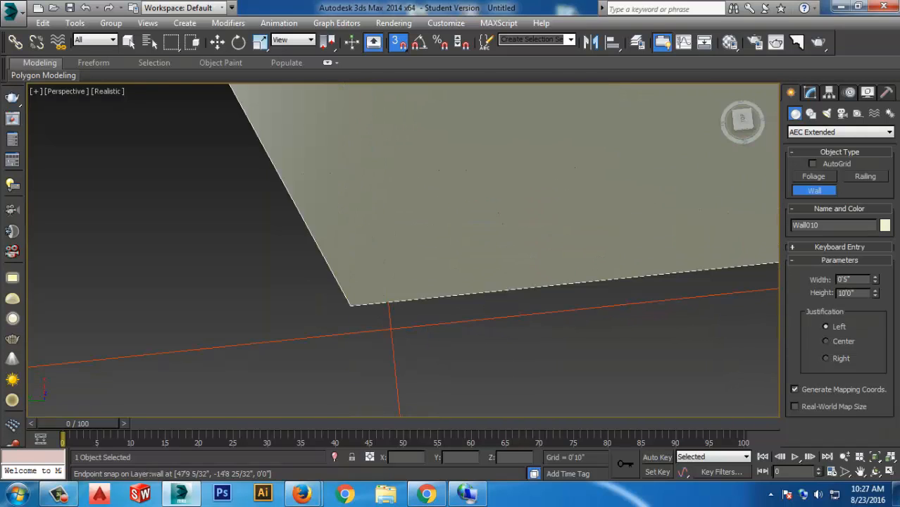
pyautogui.rightClick(313, 282)
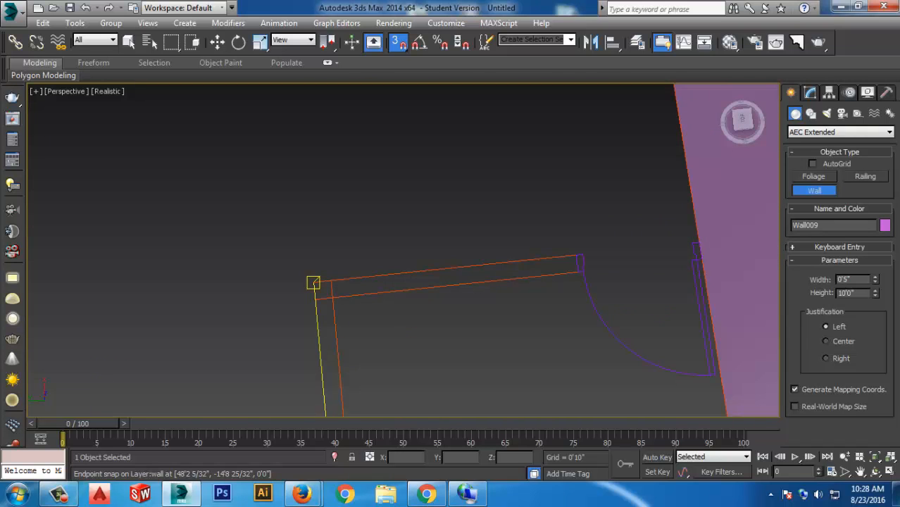
# Draw the small end room's two walls as separate pieces, from its corner to the door opening and from the corner to the outer wall.
pyautogui.click(313, 282)
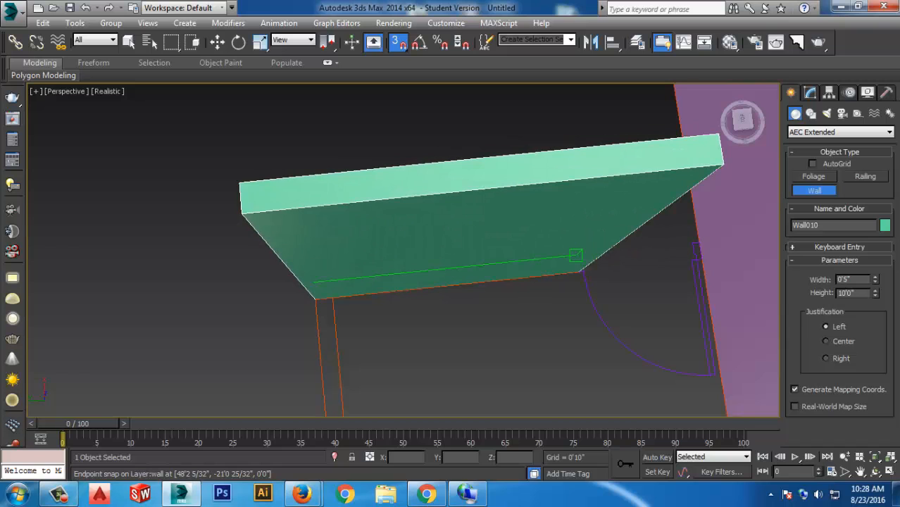
pyautogui.scroll(-5, 379, 178)
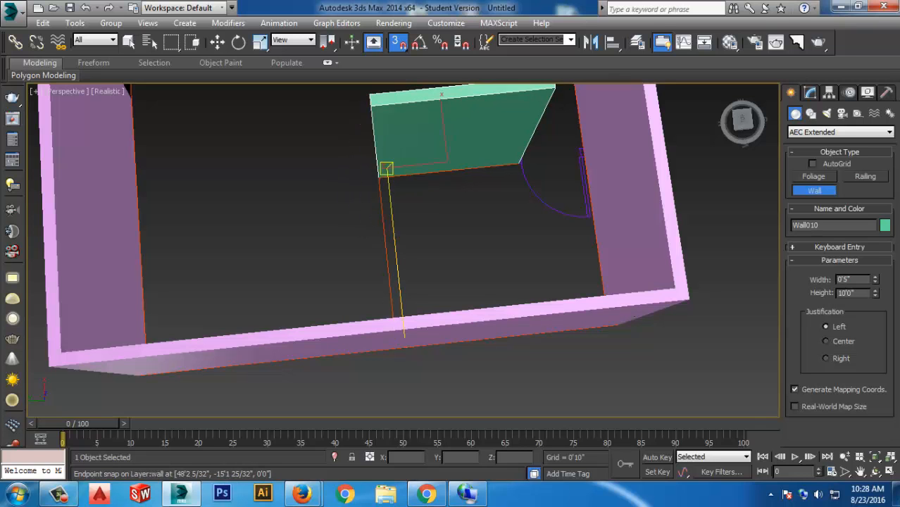
pyautogui.click(387, 169)
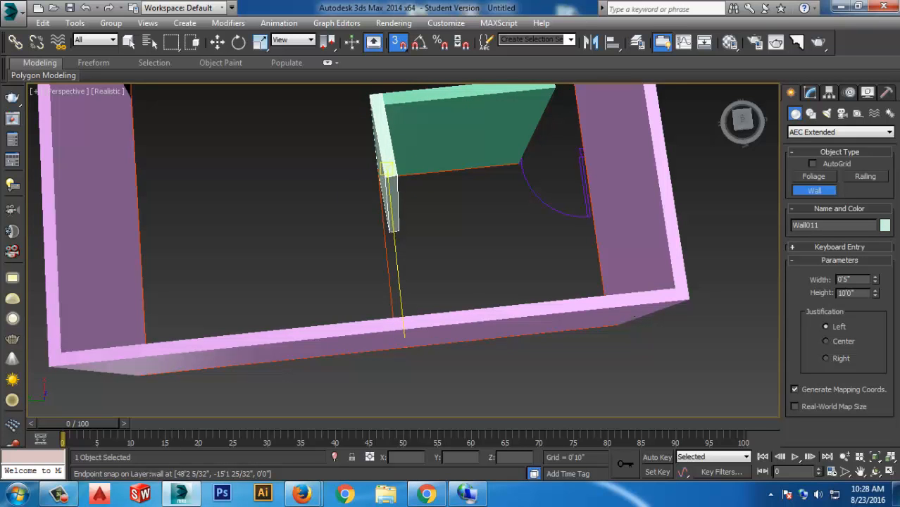
pyautogui.keyDown('alt'); pyautogui.moveTo(404, 336); pyautogui.dragTo(296, 281, button='middle'); pyautogui.keyUp('alt')
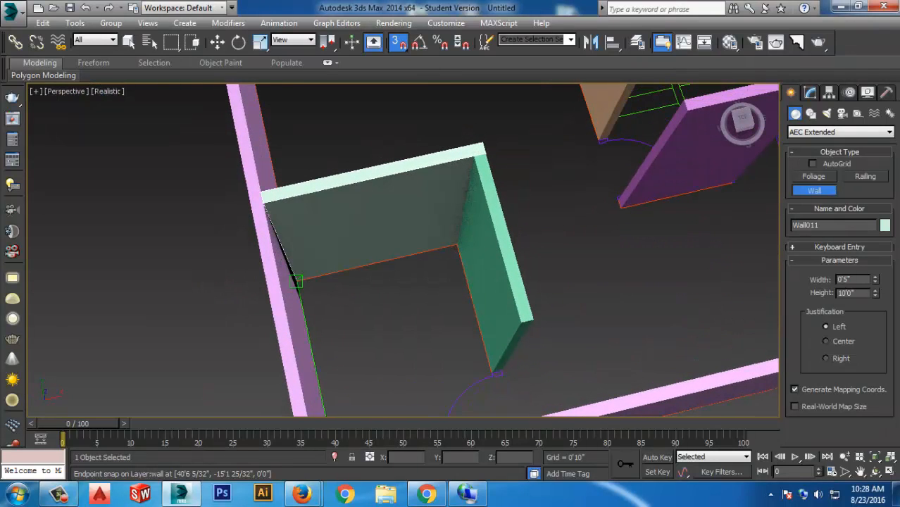
pyautogui.click(296, 281)
# Examine the complete wall model of the floor plan from outside and above.
pyautogui.moveTo(296, 281)
pyautogui.keyDown('alt'); pyautogui.mouseDown(button='middle')
pyautogui.moveTo(501, 325)
pyautogui.moveTo(401, 302)
pyautogui.mouseUp(button='middle'); pyautogui.keyUp('alt')
pyautogui.scroll(-5, 501, 326)
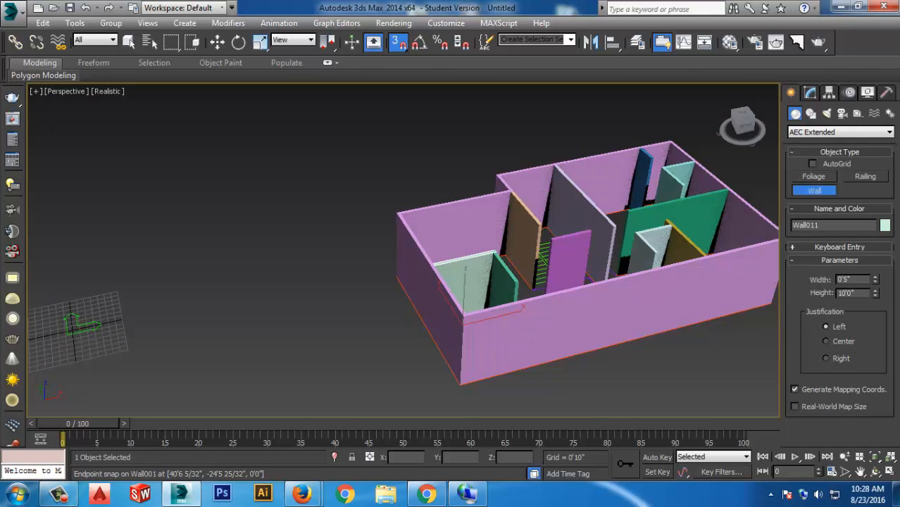
pyautogui.scroll(-3, 450, 275)
pyautogui.scroll(1, 507, 240)
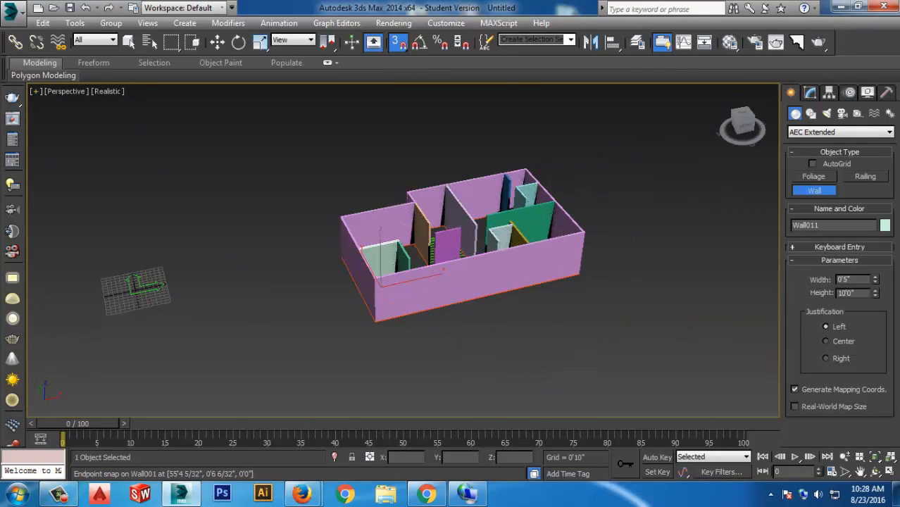
pyautogui.scroll(5, 494, 245)
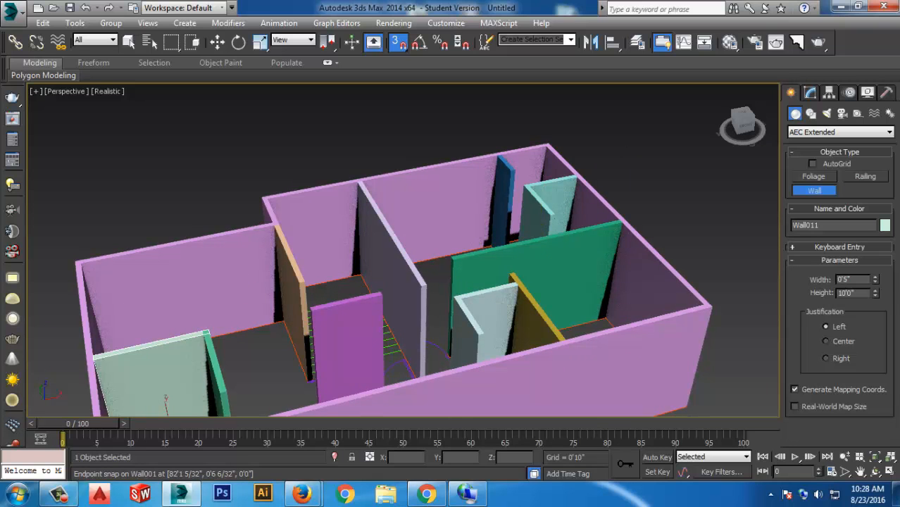
pyautogui.moveTo(687, 406); pyautogui.dragTo(684, 402, button='middle')
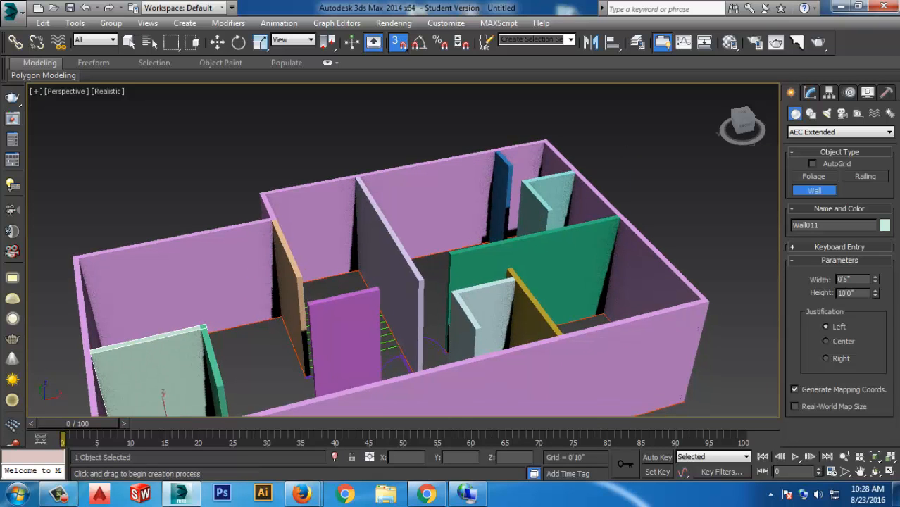
# Select all walls from Wall001 to Wall011 in the scene list and give them the same pale cyan object color.
pyautogui.press('Escape')
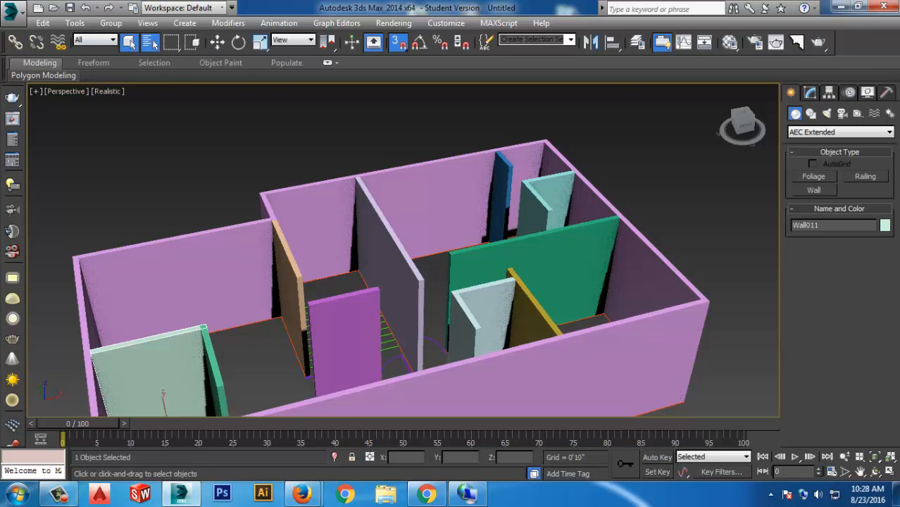
pyautogui.click(150, 43)
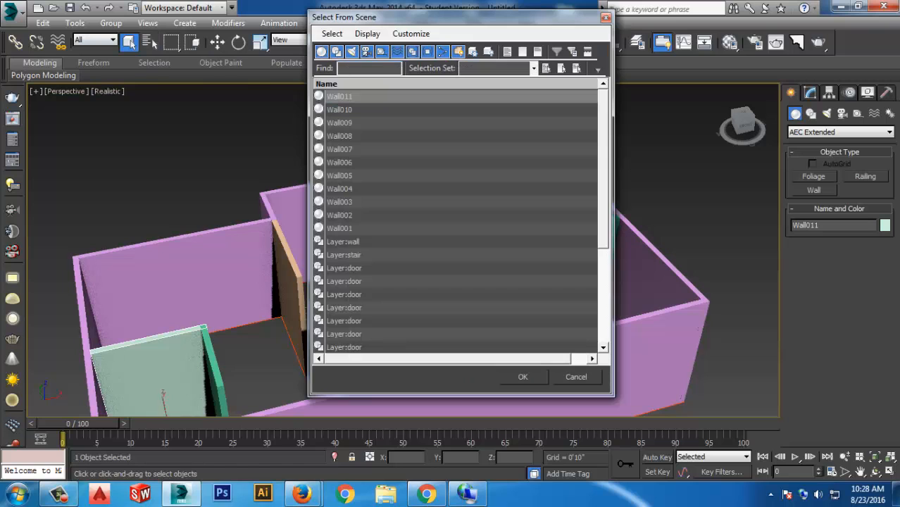
pyautogui.moveTo(340, 97); pyautogui.dragTo(340, 228)
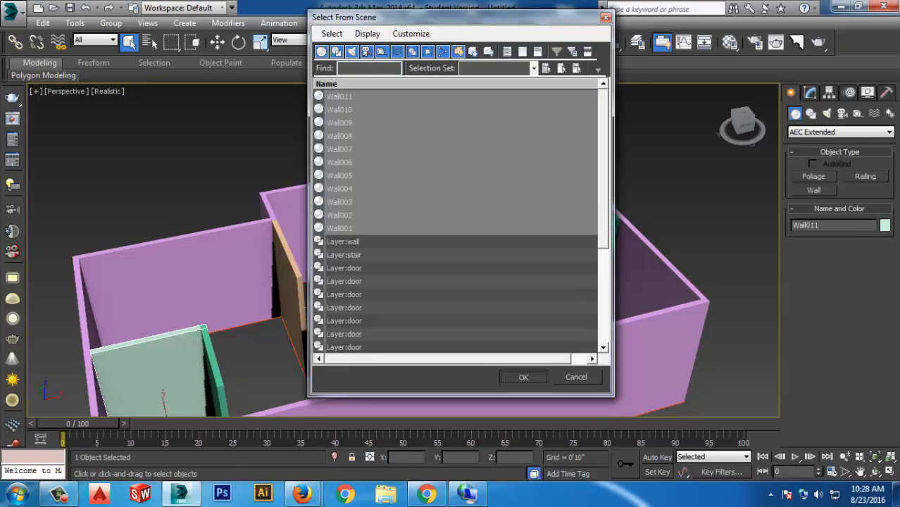
pyautogui.click(523, 377)
pyautogui.moveTo(503, 335); pyautogui.dragTo(451, 263, button='middle')
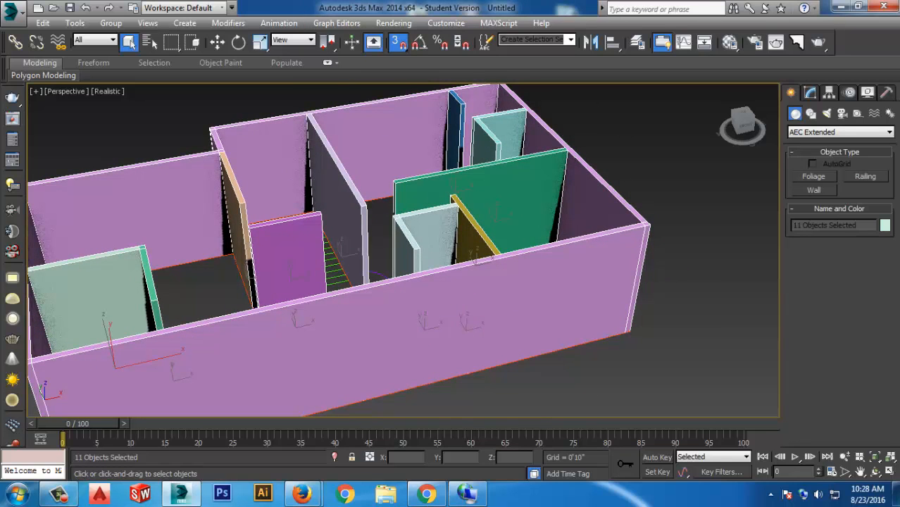
pyautogui.click(810, 93)
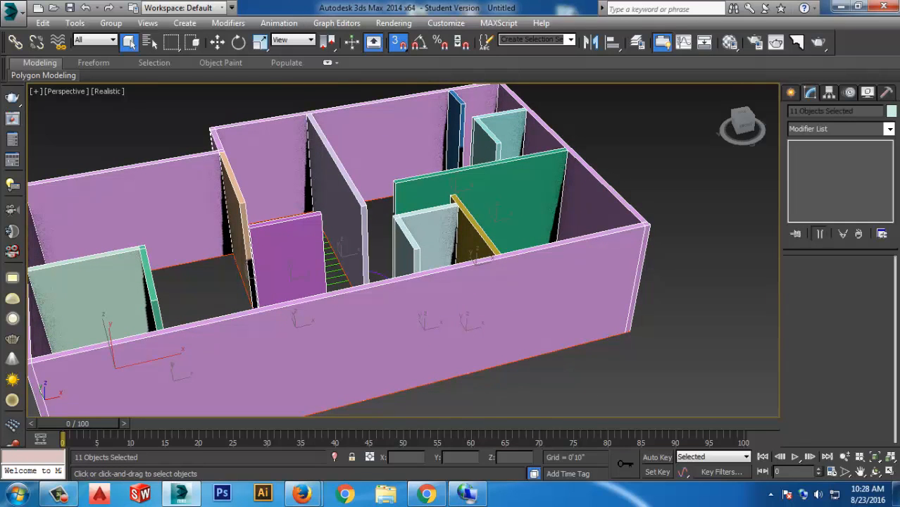
pyautogui.click(891, 111)
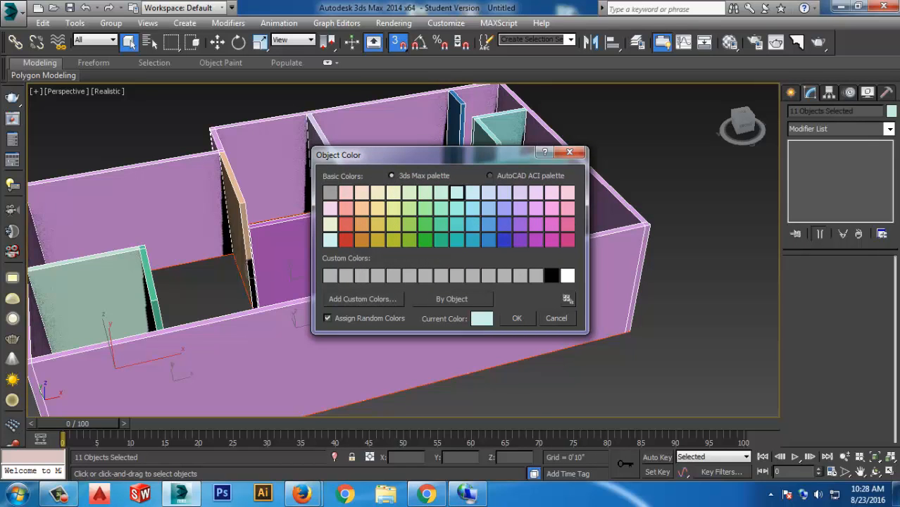
pyautogui.click(518, 319)
pyautogui.click(563, 383)
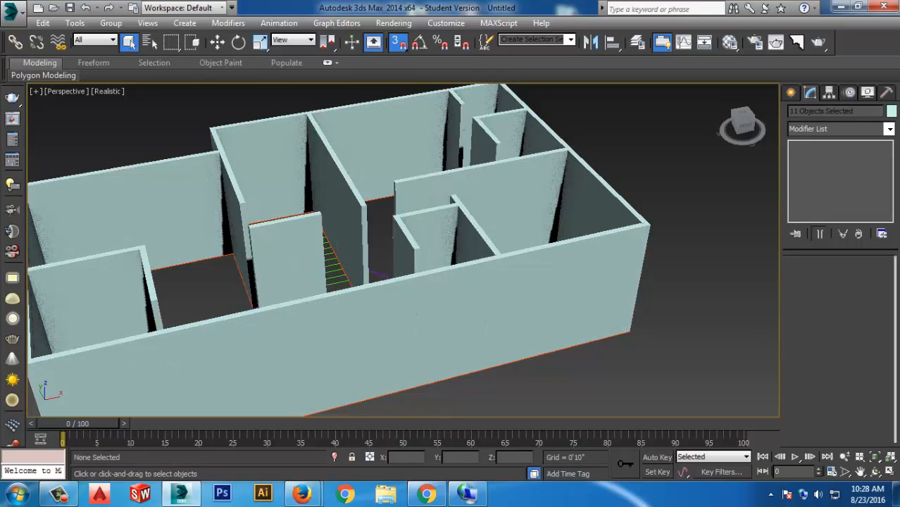
# Convert the long inner partition wall, Wall006, to an Editable Poly.
pyautogui.keyDown('alt'); pyautogui.moveTo(486, 267); pyautogui.dragTo(483, 288, button='middle'); pyautogui.keyUp('alt')
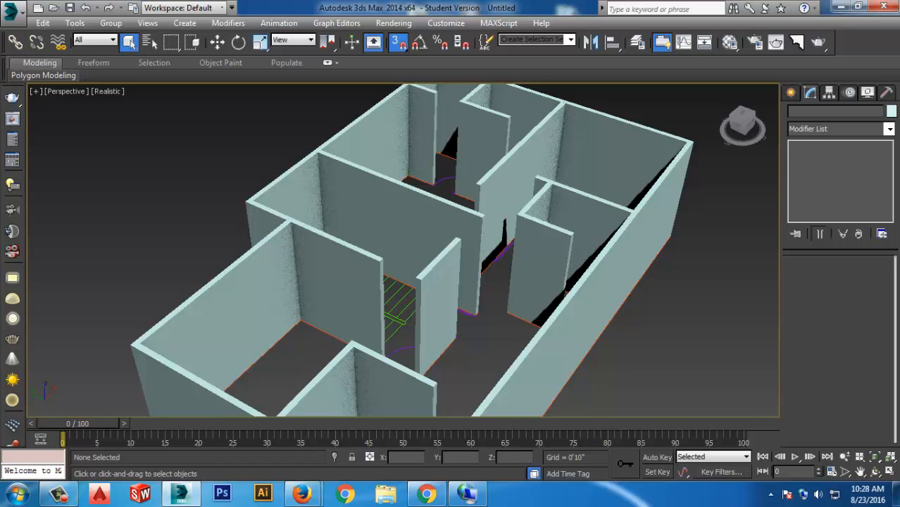
pyautogui.keyDown('alt'); pyautogui.moveTo(483, 287); pyautogui.dragTo(493, 187, button='middle'); pyautogui.keyUp('alt')
pyautogui.click(493, 186)
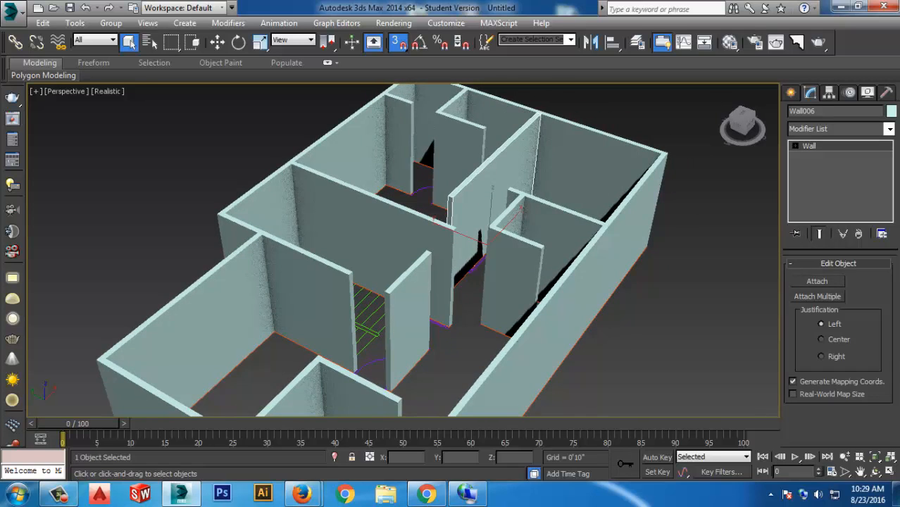
pyautogui.rightClick(515, 133)
pyautogui.moveTo(546, 257)
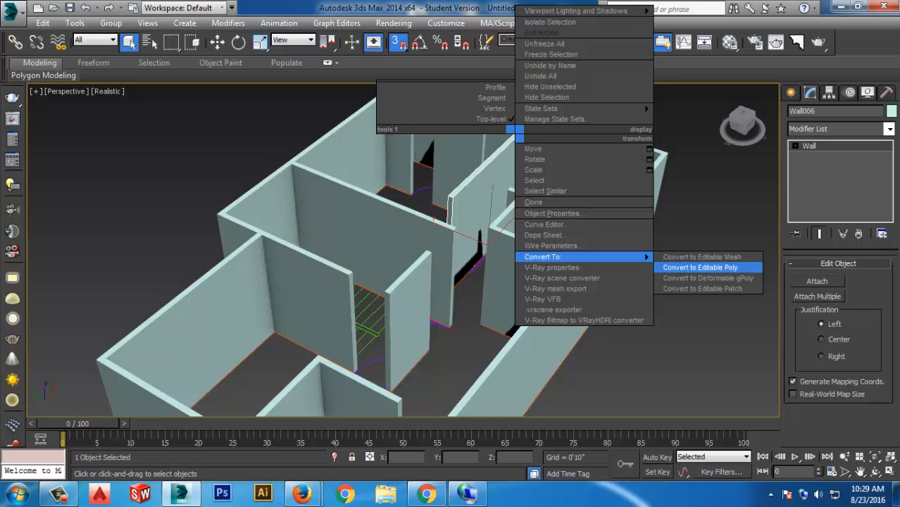
pyautogui.click(700, 268)
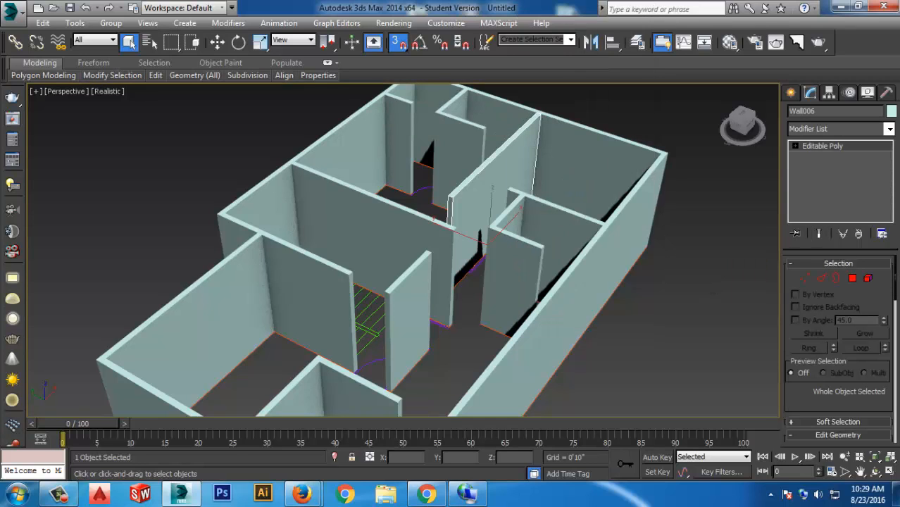
# Attach all the other outer and inner walls to the converted partition at Element level, making a single editable poly.
pyautogui.click(869, 279)
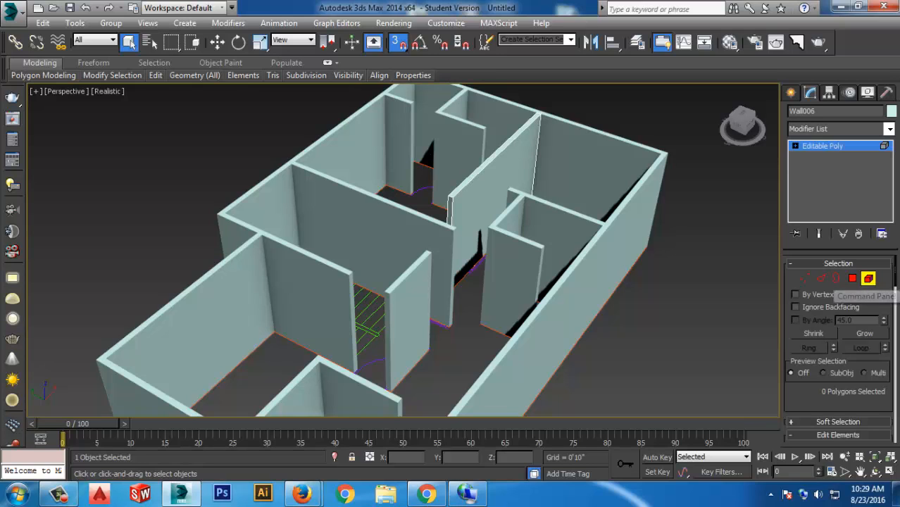
pyautogui.scroll(-3, 868, 281)
pyautogui.scroll(-4, 838, 345)
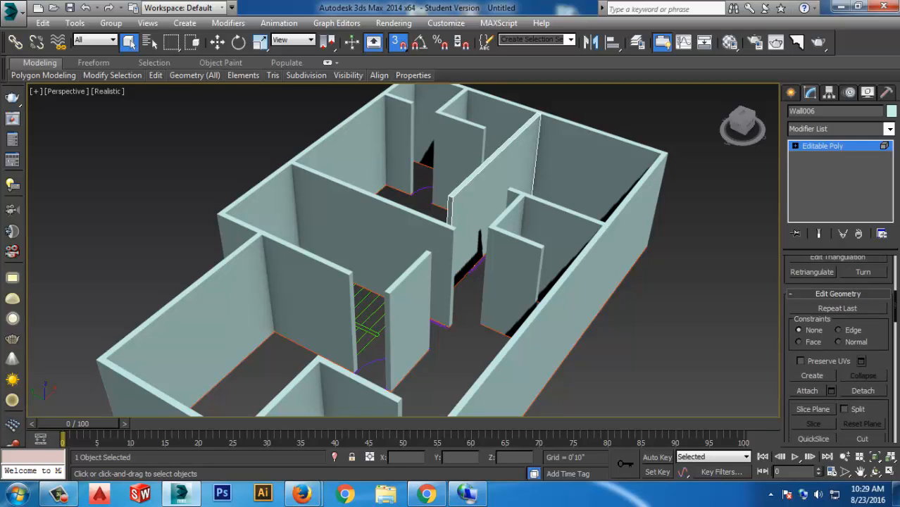
pyautogui.click(808, 391)
pyautogui.scroll(-10, 517, 183)
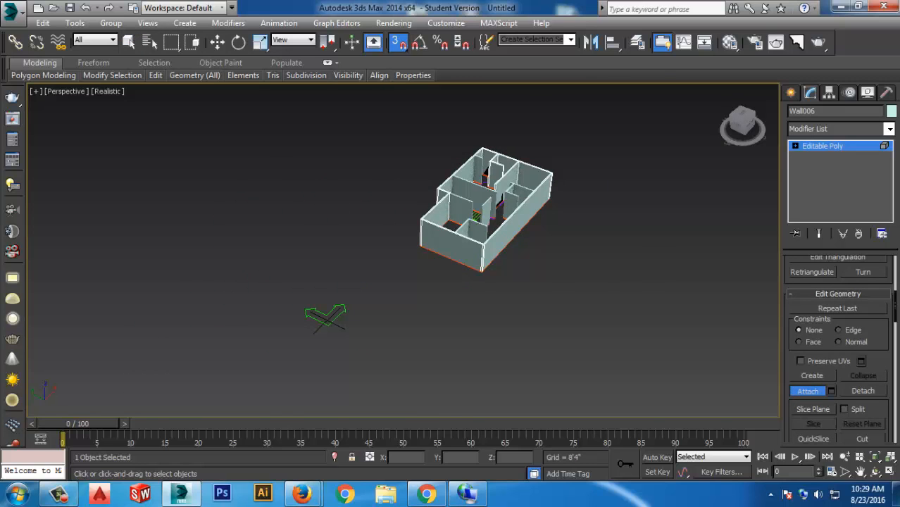
pyautogui.scroll(5, 543, 179)
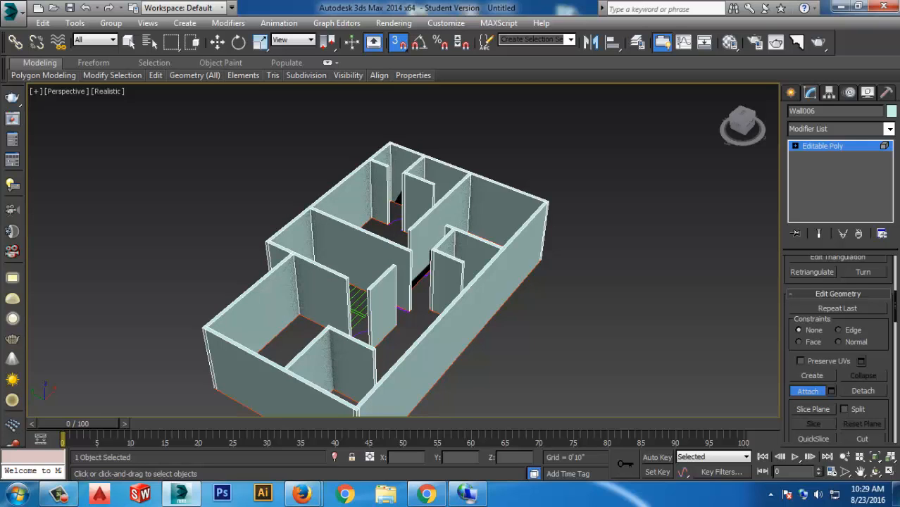
pyautogui.keyDown('alt'); pyautogui.moveTo(380, 247); pyautogui.dragTo(493, 247, button='middle'); pyautogui.keyUp('alt')
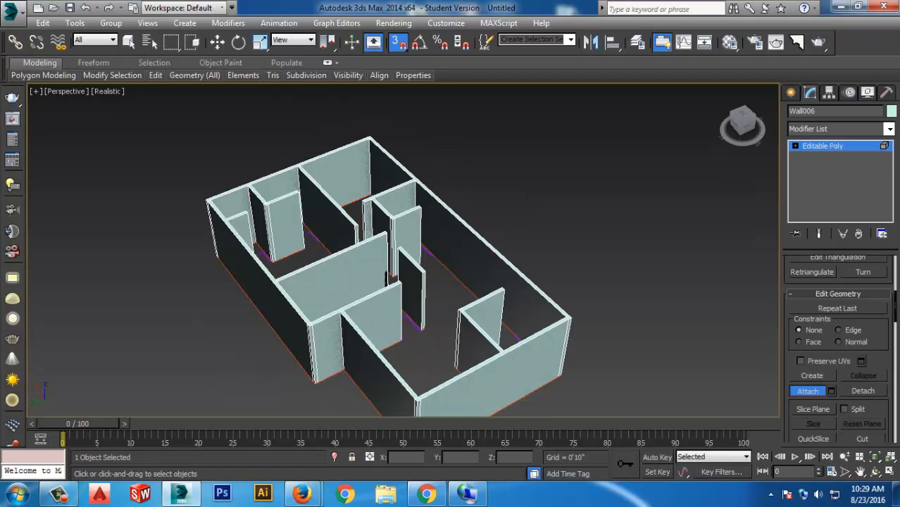
pyautogui.press('w')
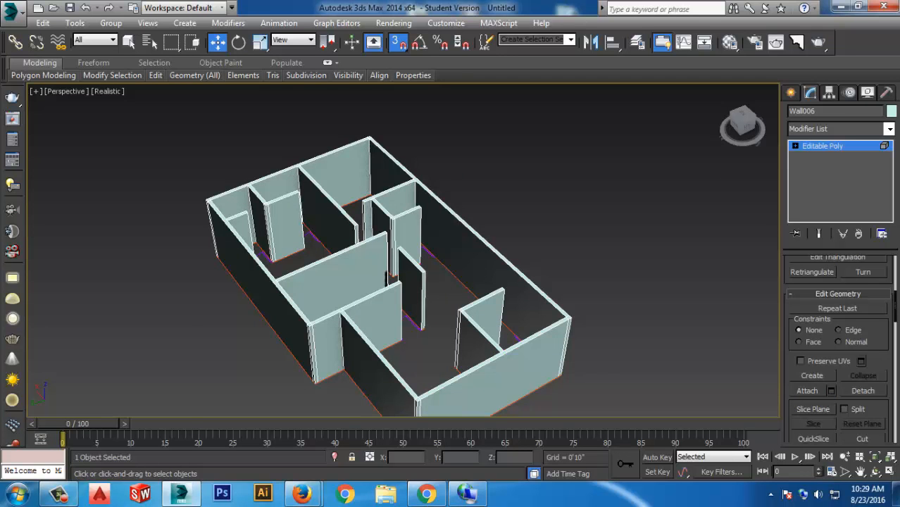
# Create a rectangular floor plane about 44'8" long and 85'2" wide beneath the whole house, extending beyond its outer walls.
pyautogui.moveTo(395, 355)
pyautogui.keyDown('alt'); pyautogui.mouseDown(button='middle')
pyautogui.moveTo(483, 361)
pyautogui.moveTo(486, 321)
pyautogui.moveTo(493, 365)
pyautogui.mouseUp(button='middle'); pyautogui.keyUp('alt')
pyautogui.scroll(-3, 586, 303)
pyautogui.scroll(6, 440, 331)
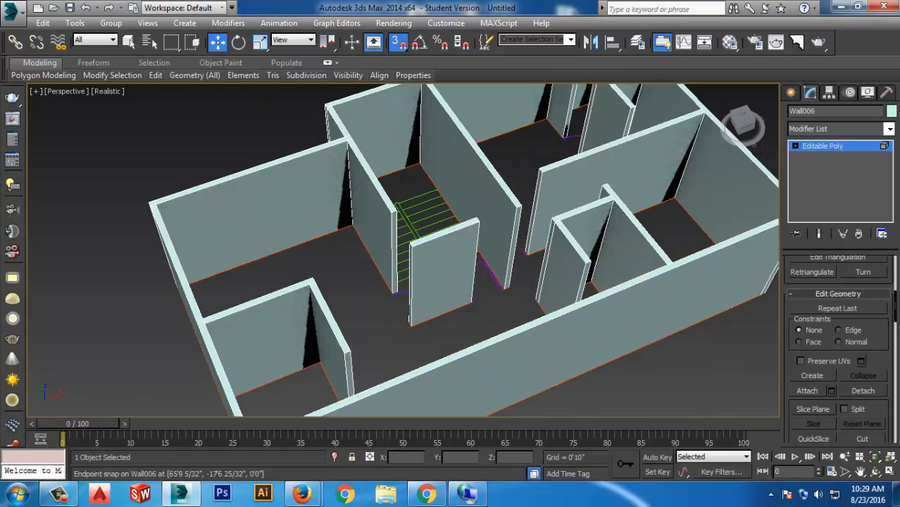
pyautogui.scroll(-4, 451, 306)
pyautogui.keyDown('alt'); pyautogui.moveTo(585, 325); pyautogui.dragTo(521, 303, button='middle'); pyautogui.keyUp('alt')
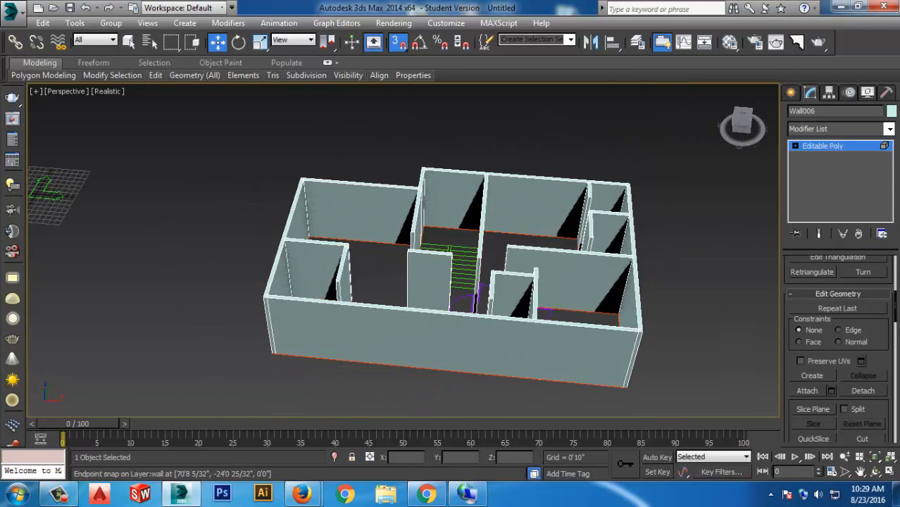
pyautogui.click(791, 93)
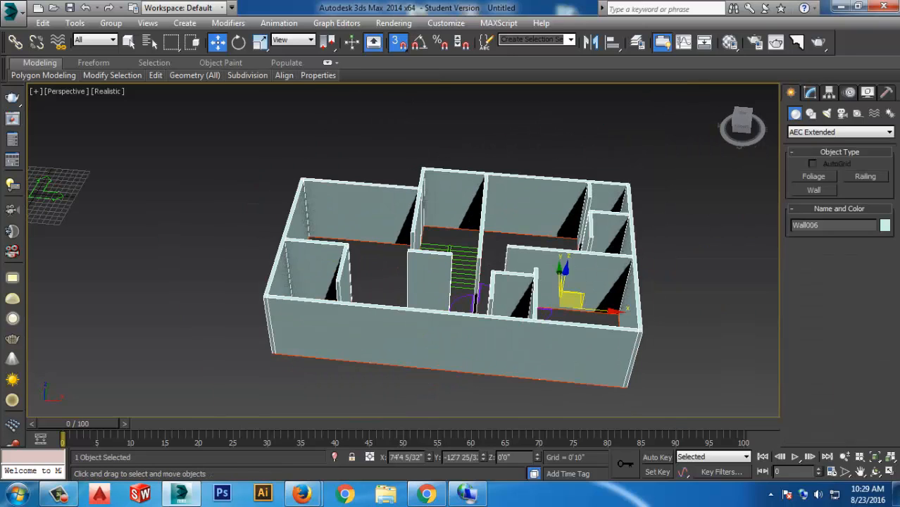
pyautogui.click(840, 132)
pyautogui.click(820, 143)
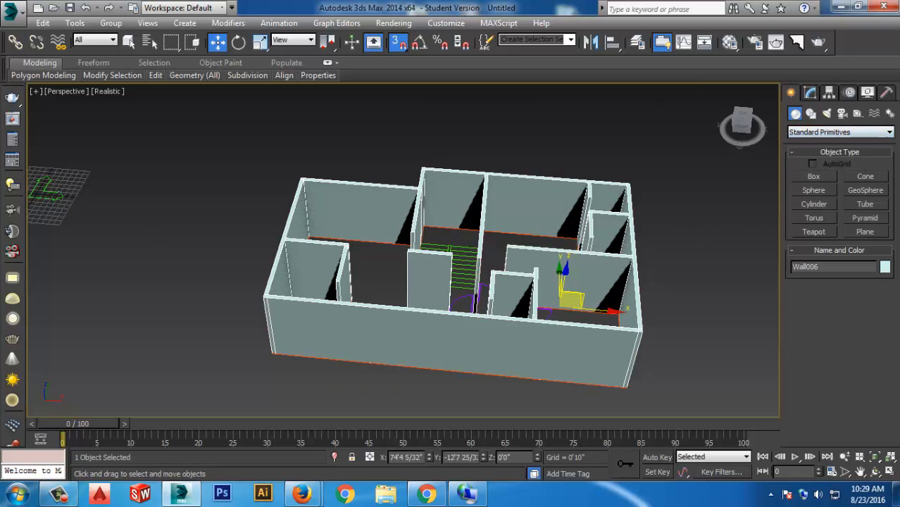
pyautogui.click(865, 232)
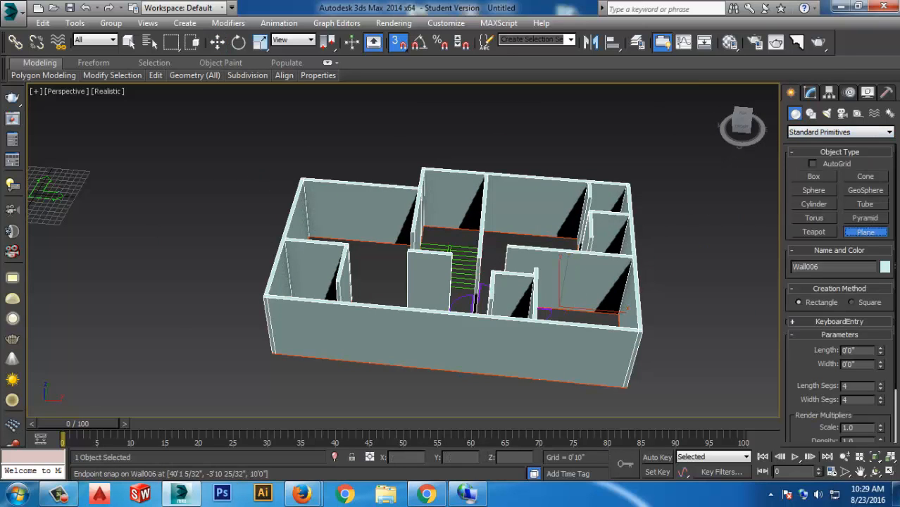
pyautogui.moveTo(164, 136); pyautogui.dragTo(778, 415)
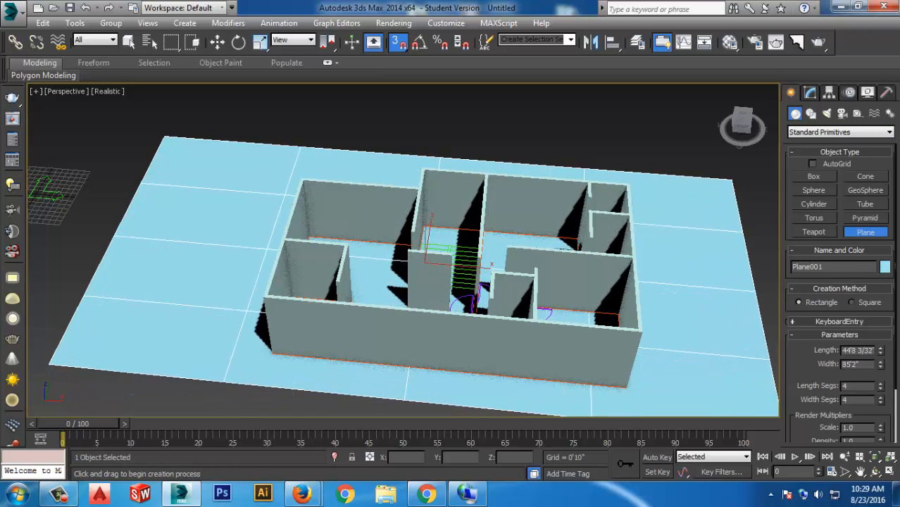
# Examine the walls standing on the new floor plane from several angles and leave plane creation.
pyautogui.moveTo(764, 358); pyautogui.dragTo(743, 303, button='middle')
pyautogui.scroll(3, 570, 286)
pyautogui.scroll(-3, 472, 372)
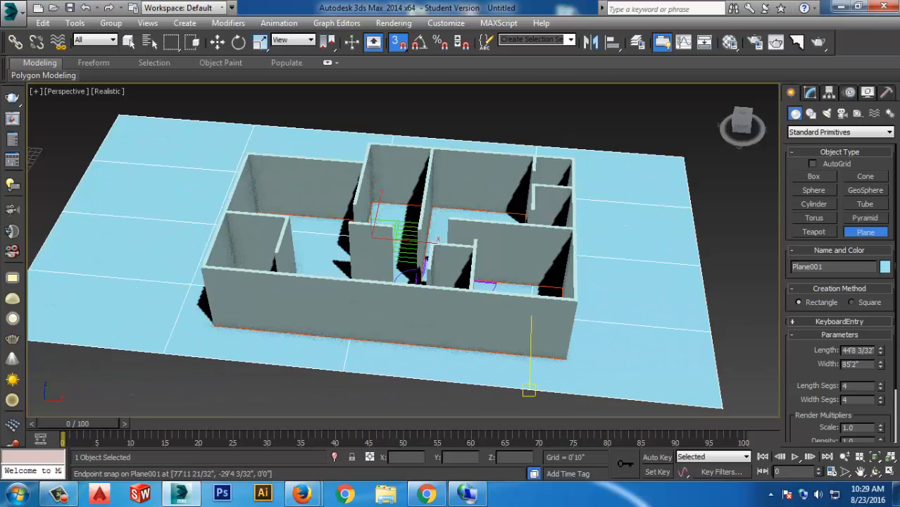
pyautogui.keyDown('alt'); pyautogui.moveTo(465, 331); pyautogui.dragTo(521, 317, button='middle'); pyautogui.keyUp('alt')
pyautogui.scroll(3, 507, 245)
pyautogui.keyDown('alt'); pyautogui.moveTo(506, 245); pyautogui.dragTo(532, 257, button='middle'); pyautogui.keyUp('alt')
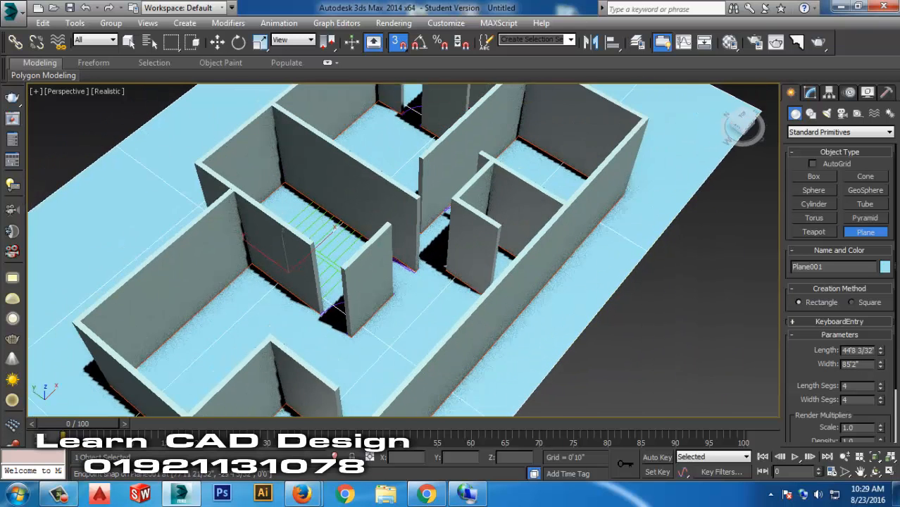
pyautogui.moveTo(647, 251); pyautogui.dragTo(627, 269, button='middle')
pyautogui.rightClick(628, 269)
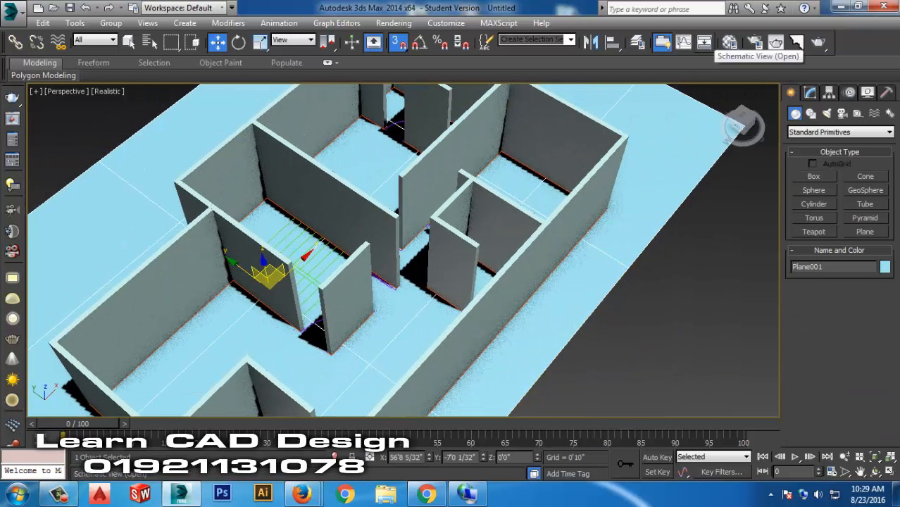
# Change the first sample material in the Material Editor to VRayMtl and name it wall.
pyautogui.click(777, 43)
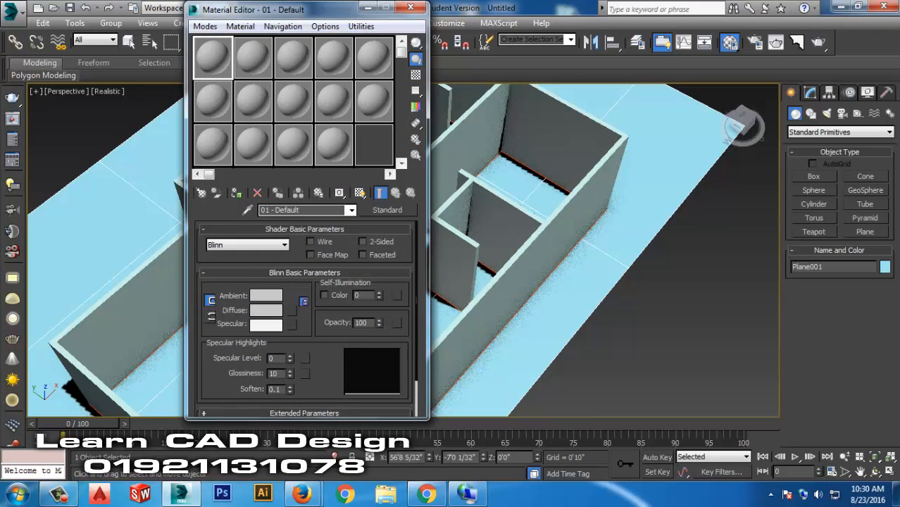
pyautogui.moveTo(331, 9); pyautogui.dragTo(545, 9)
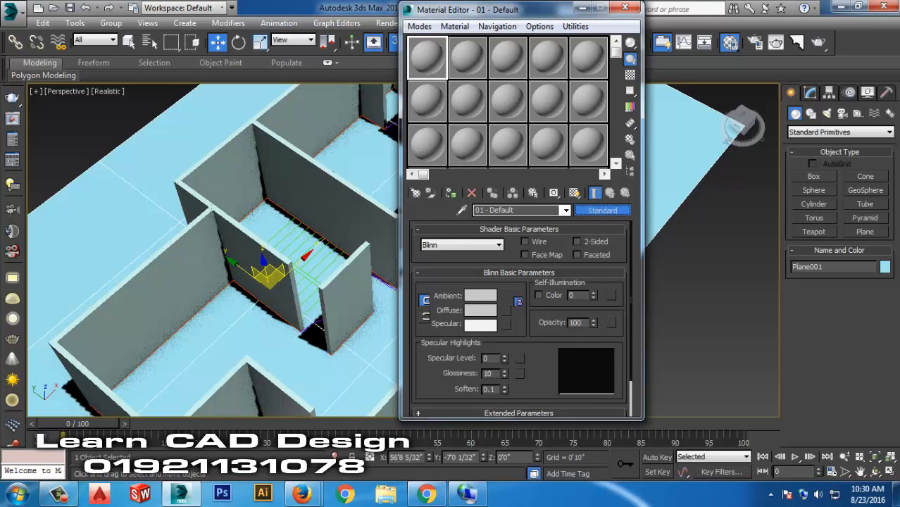
pyautogui.click(602, 210)
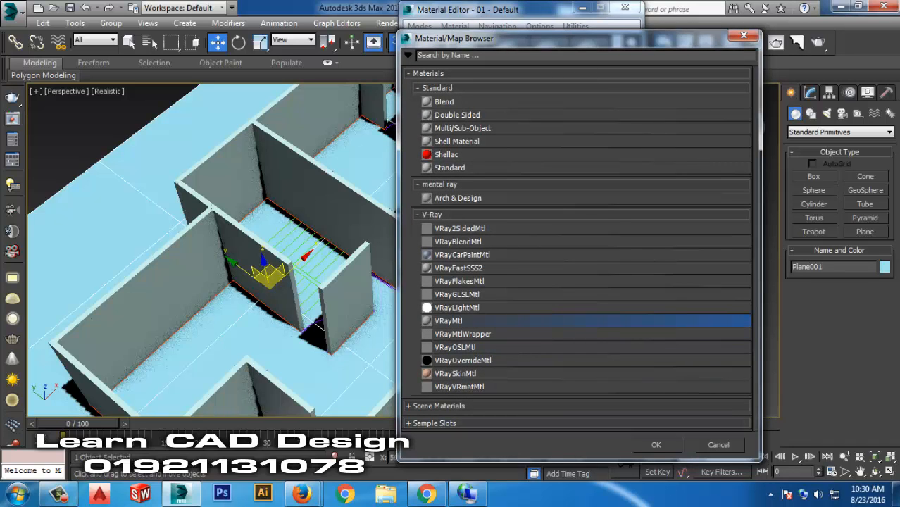
pyautogui.doubleClick(451, 321)
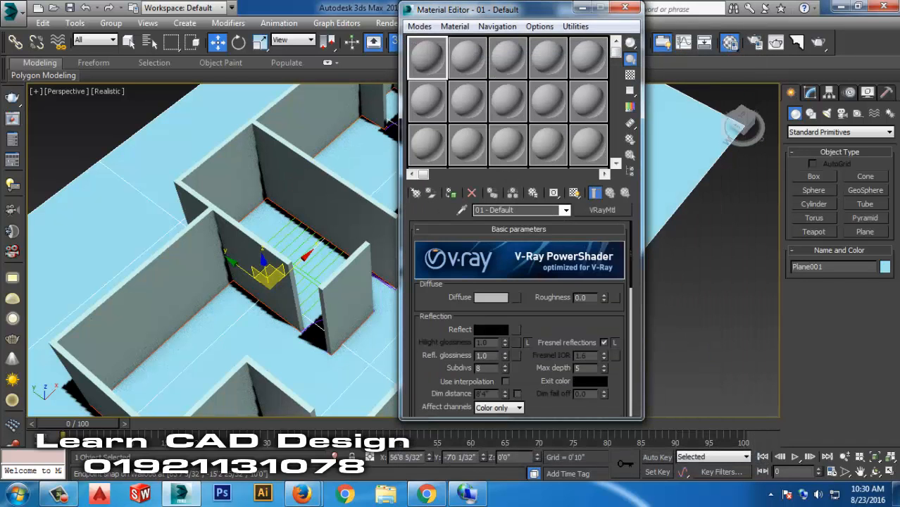
pyautogui.moveTo(516, 210); pyautogui.dragTo(475, 210)
pyautogui.write('wall')
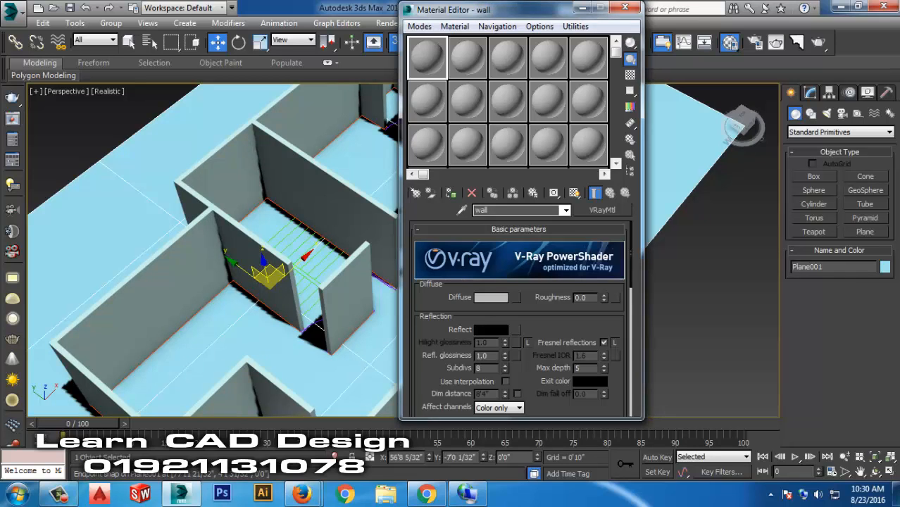
# Copy the wall material to the second sample slot and set its diffuse color to pale purple, RGB 161, 127, 180.
pyautogui.moveTo(428, 57); pyautogui.dragTo(468, 58)
pyautogui.moveTo(512, 10); pyautogui.dragTo(515, 9)
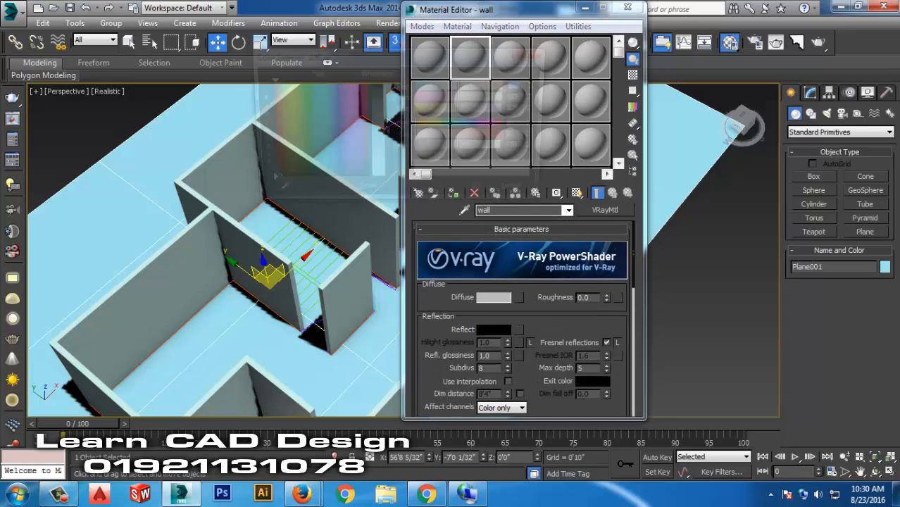
pyautogui.click(494, 297)
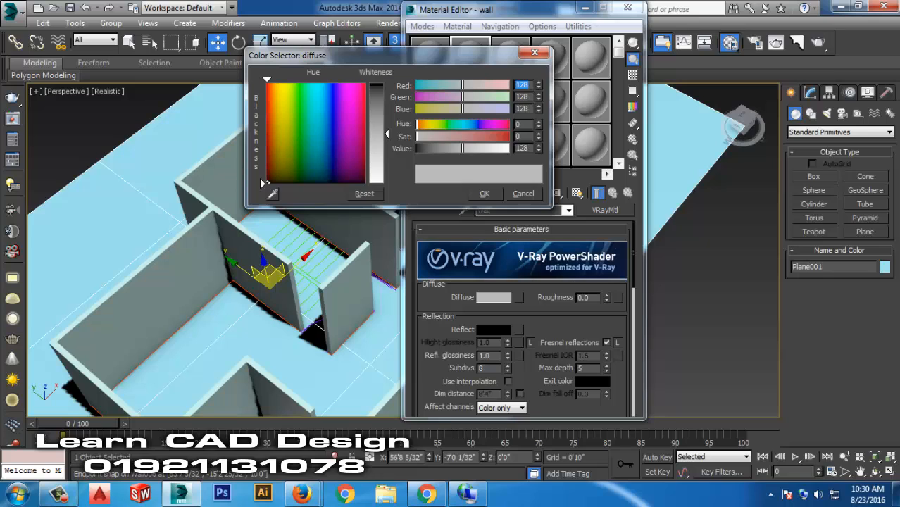
pyautogui.click(352, 94)
pyautogui.moveTo(352, 94)
pyautogui.mouseDown()
pyautogui.moveTo(343, 142)
pyautogui.moveTo(380, 134)
pyautogui.mouseUp()
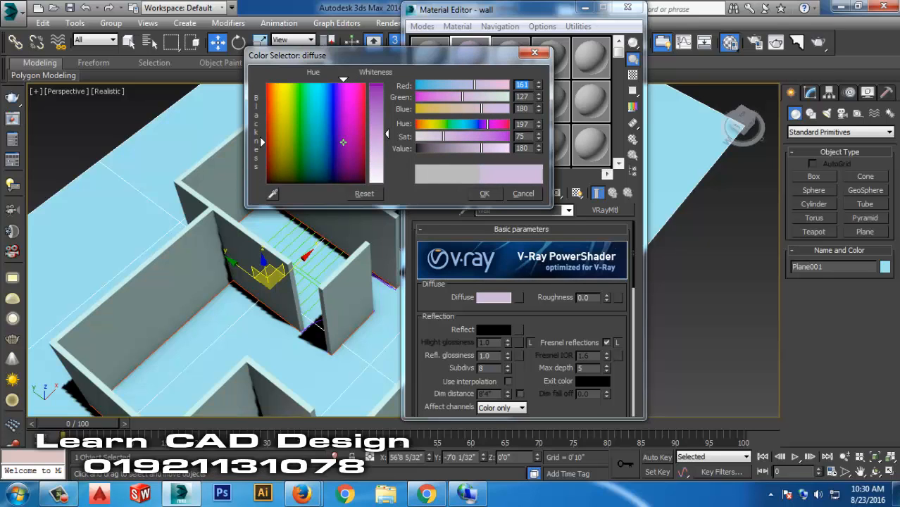
pyautogui.click(485, 193)
# Set the purple wall material's reflection color to light gray, RGB 168, 168, 168.
pyautogui.click(493, 329)
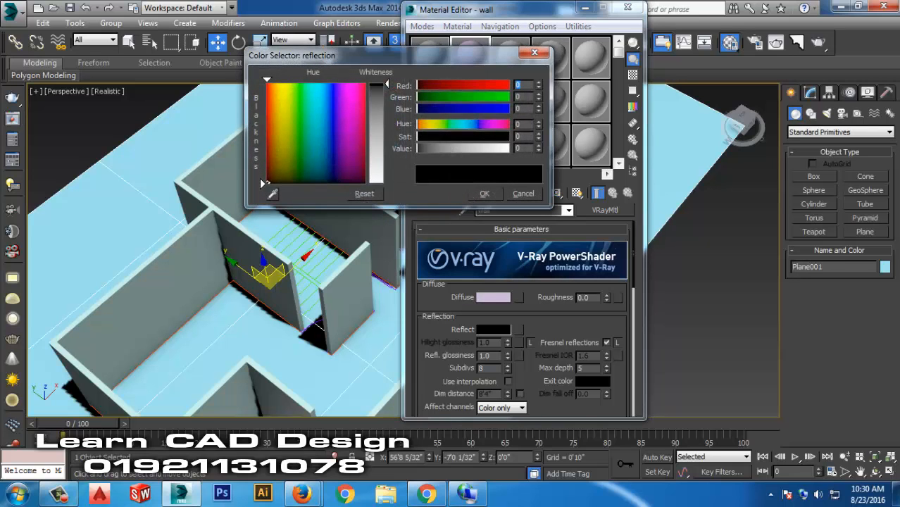
pyautogui.moveTo(383, 85); pyautogui.dragTo(383, 149)
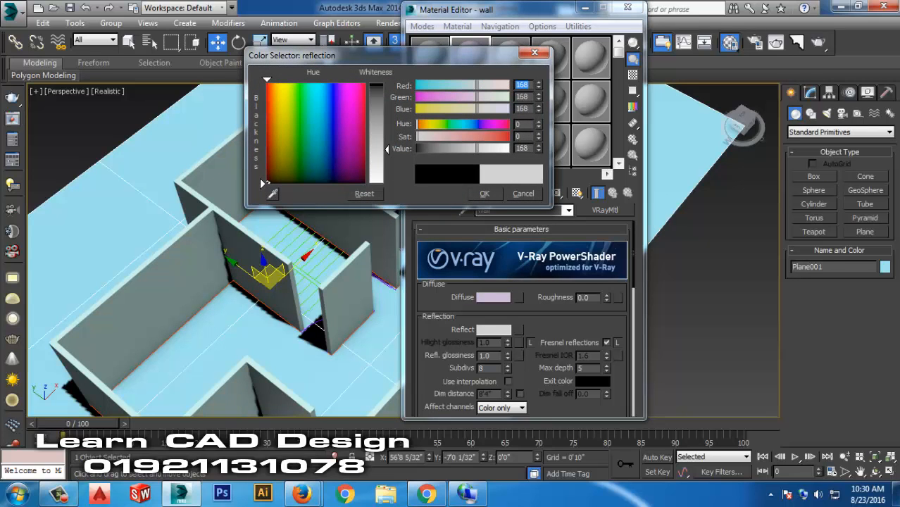
pyautogui.click(484, 193)
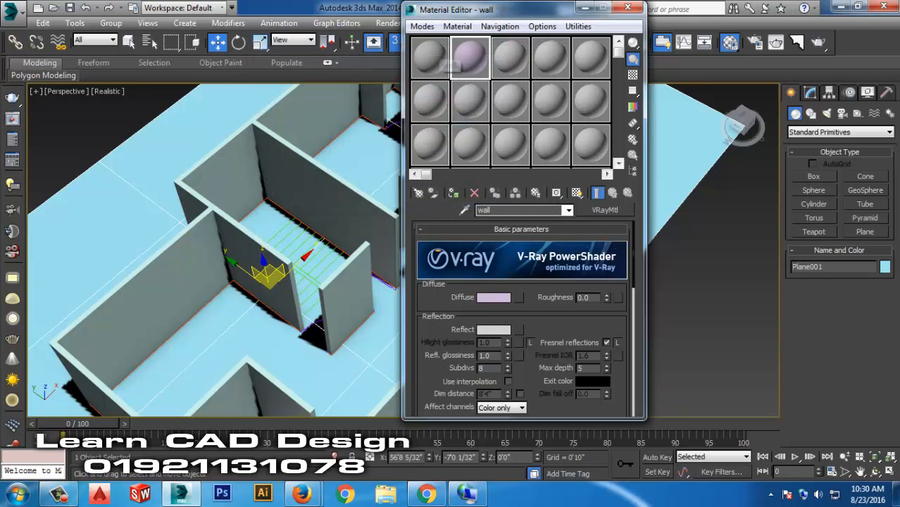
# Open an enlarged preview of the purple wall material and turn on its checkered background.
pyautogui.doubleClick(470, 58)
pyautogui.moveTo(676, 62); pyautogui.dragTo(762, 67)
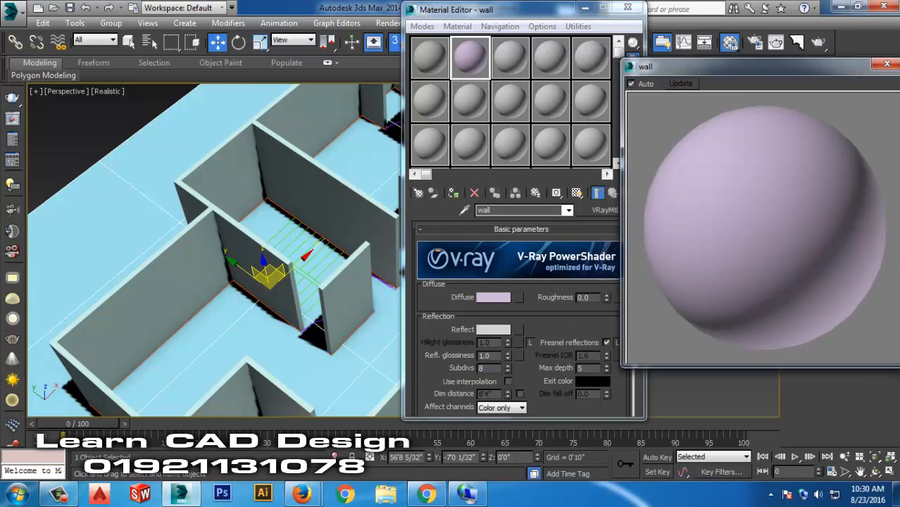
pyautogui.moveTo(465, 9); pyautogui.dragTo(324, 9)
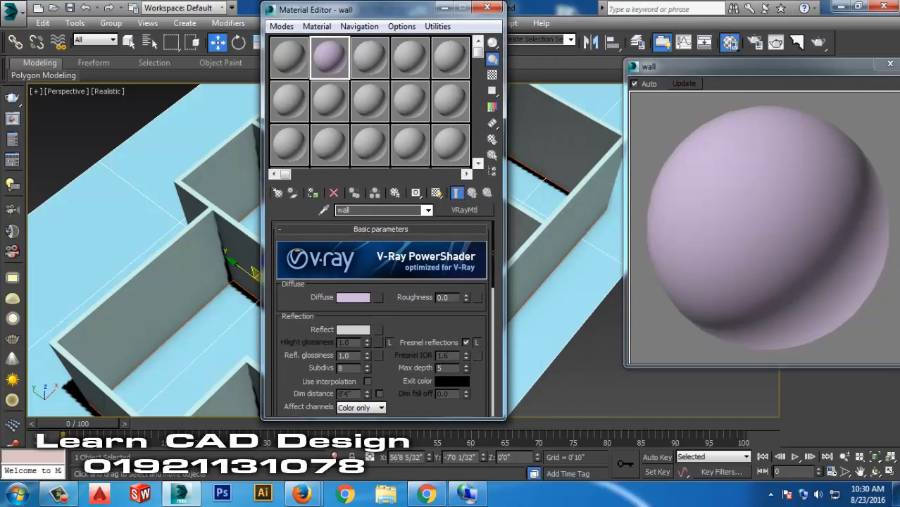
pyautogui.click(492, 75)
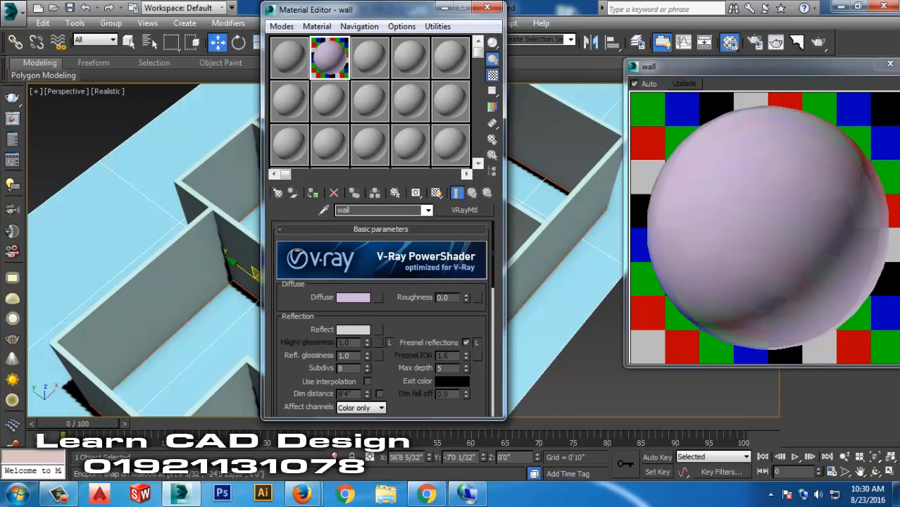
# Unlock highlight glossiness, set both highlight and reflection glossiness to 0.75 for the purple material, and close its enlarged preview.
pyautogui.click(389, 343)
pyautogui.doubleClick(344, 343)
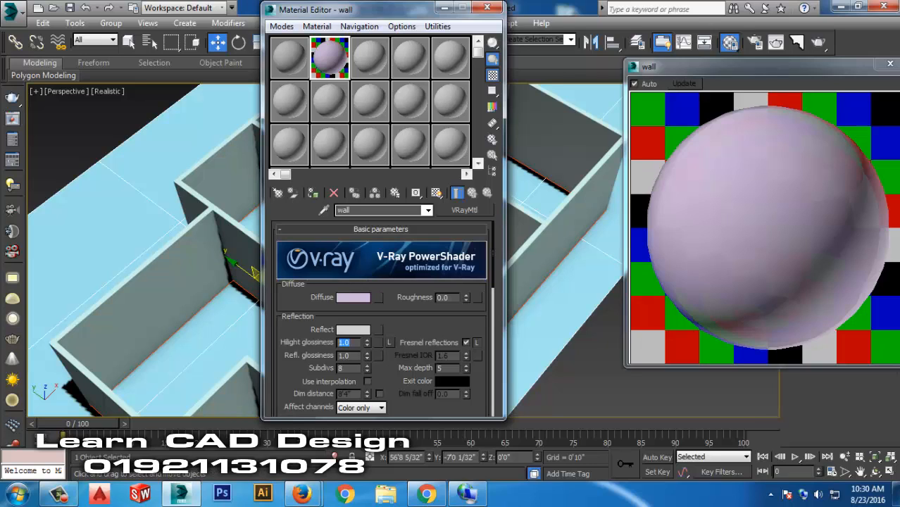
pyautogui.write('.75')
pyautogui.press('Tab')
pyautogui.write('.75')
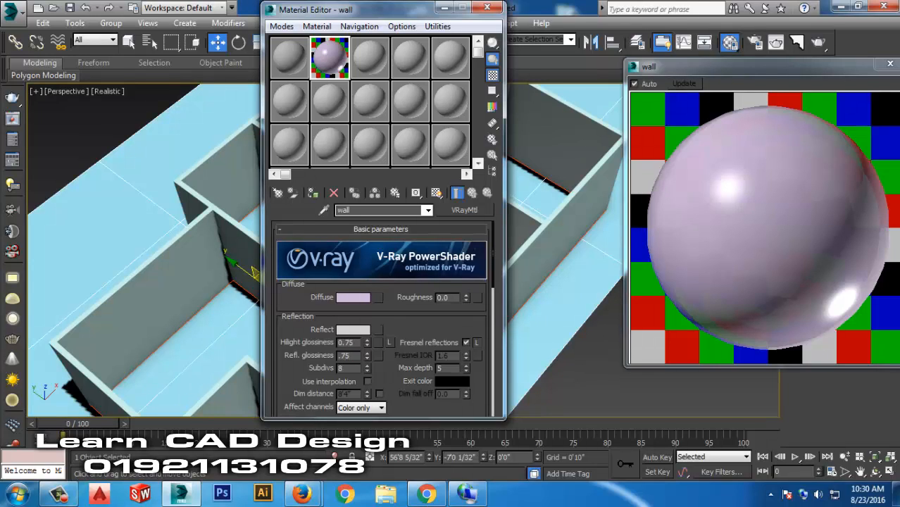
pyautogui.press('Tab')
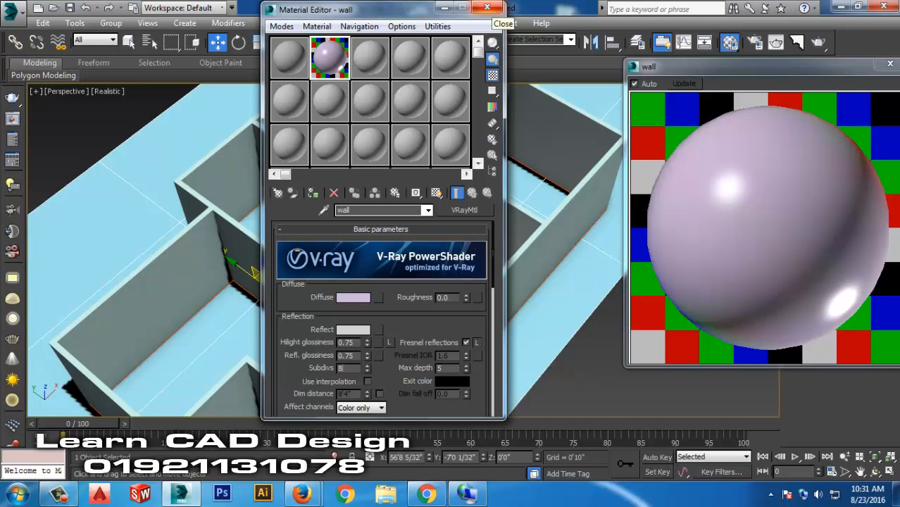
pyautogui.click(890, 63)
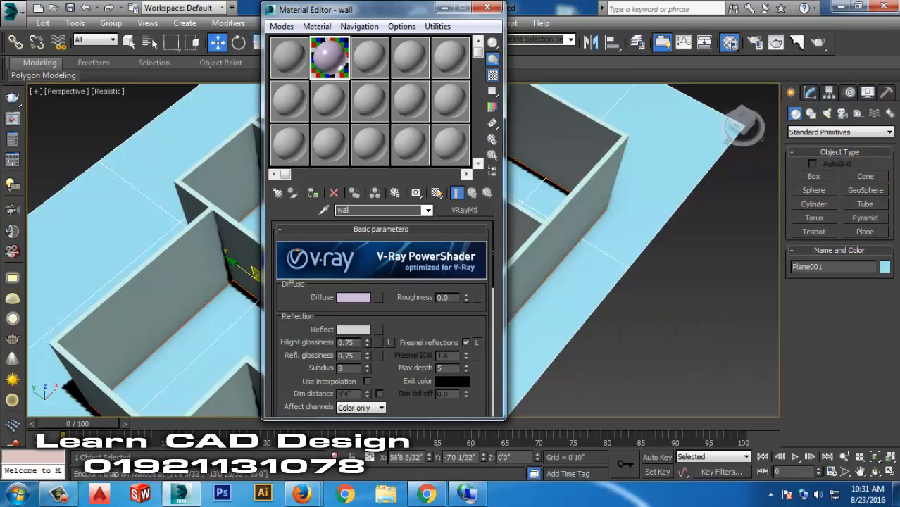
# Copy the purple material from the second sample slot to the first and rename the second slot's material plan.
pyautogui.moveTo(329, 57); pyautogui.dragTo(289, 58)
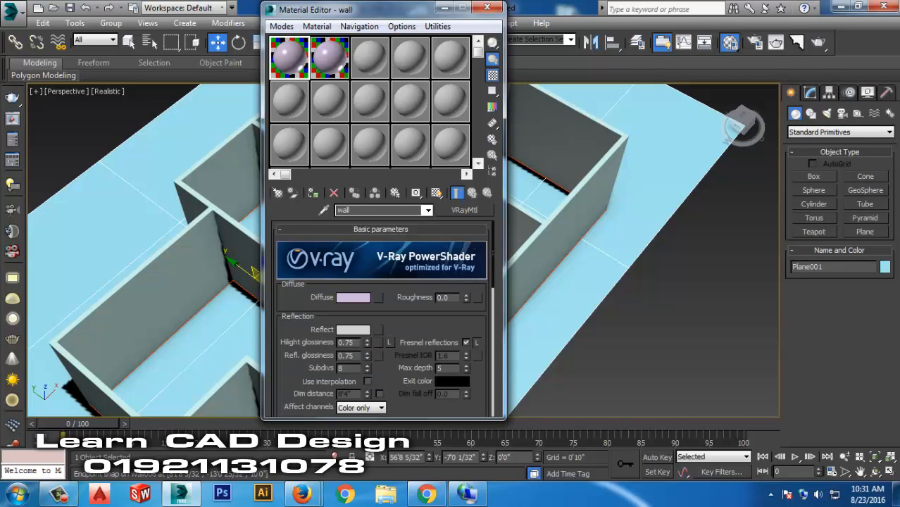
pyautogui.click(334, 54)
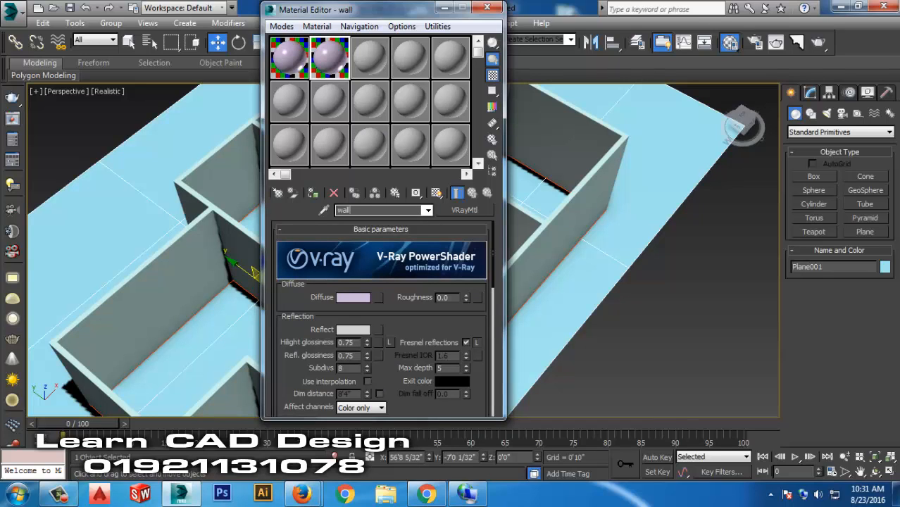
pyautogui.moveTo(351, 210); pyautogui.dragTo(336, 209)
pyautogui.write('plan')
# Set the diffuse color of the first slot's wall material to pale yellow, RGB 205, 185, 106, and close the Material Editor.
pyautogui.click(288, 58)
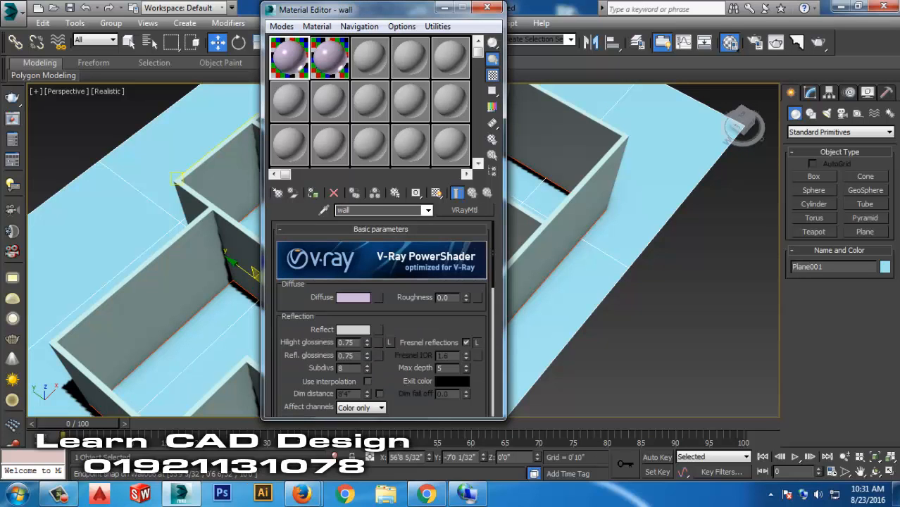
pyautogui.click(353, 297)
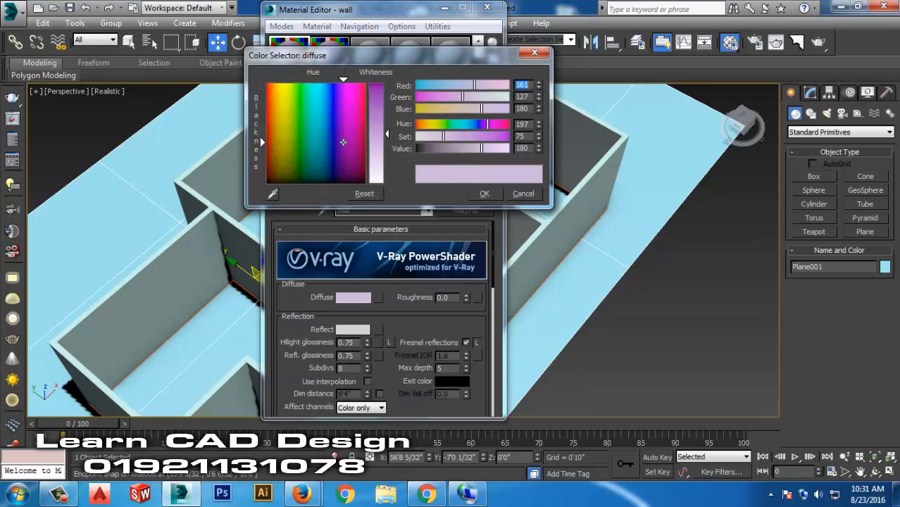
pyautogui.moveTo(380, 55); pyautogui.dragTo(532, 89)
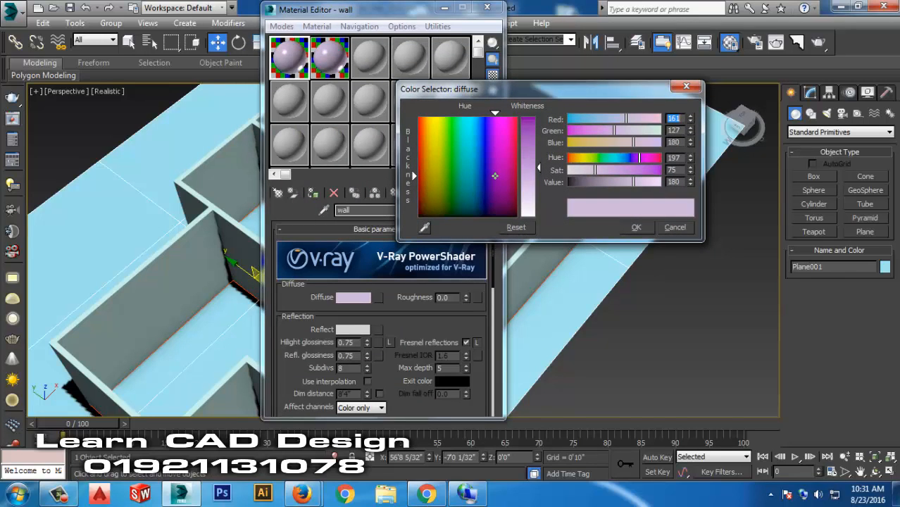
pyautogui.moveTo(495, 176)
pyautogui.mouseDown()
pyautogui.moveTo(508, 160)
pyautogui.moveTo(538, 152)
pyautogui.moveTo(539, 119)
pyautogui.moveTo(538, 145)
pyautogui.moveTo(432, 150)
pyautogui.mouseUp()
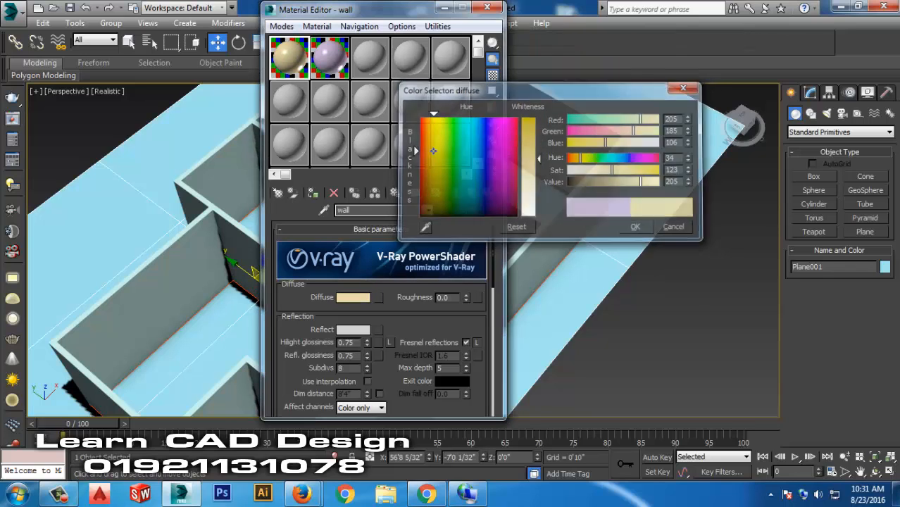
pyautogui.click(635, 227)
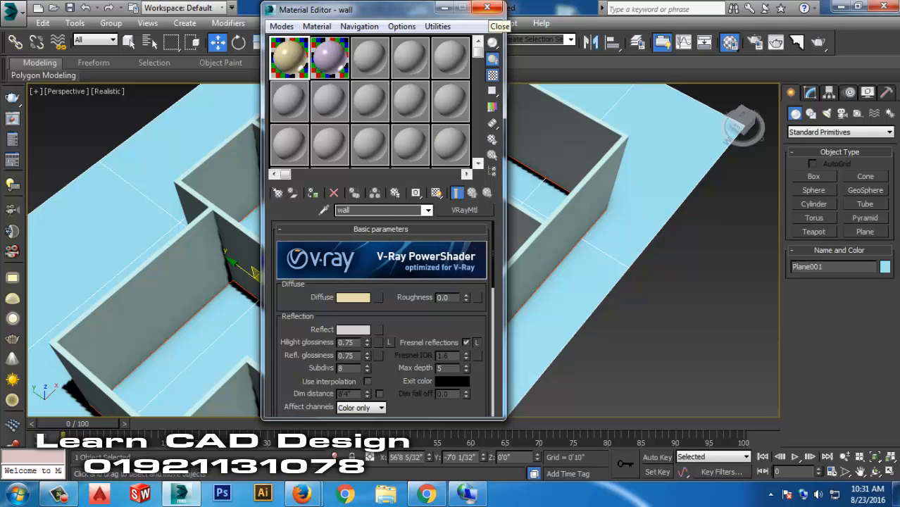
pyautogui.click(488, 8)
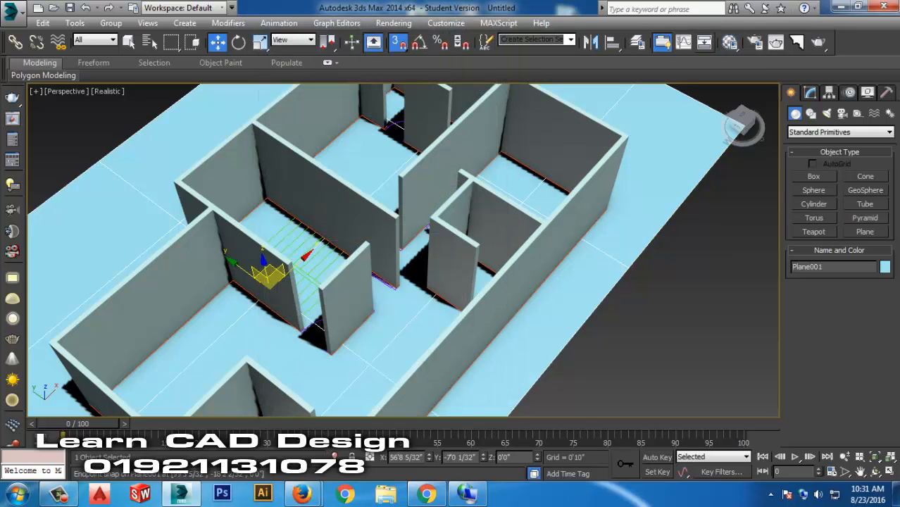
# Reopen the Material Editor beside the model and assign the pale yellow wall material to the joined walls.
pyautogui.click(730, 43)
pyautogui.moveTo(394, 10); pyautogui.dragTo(701, 72)
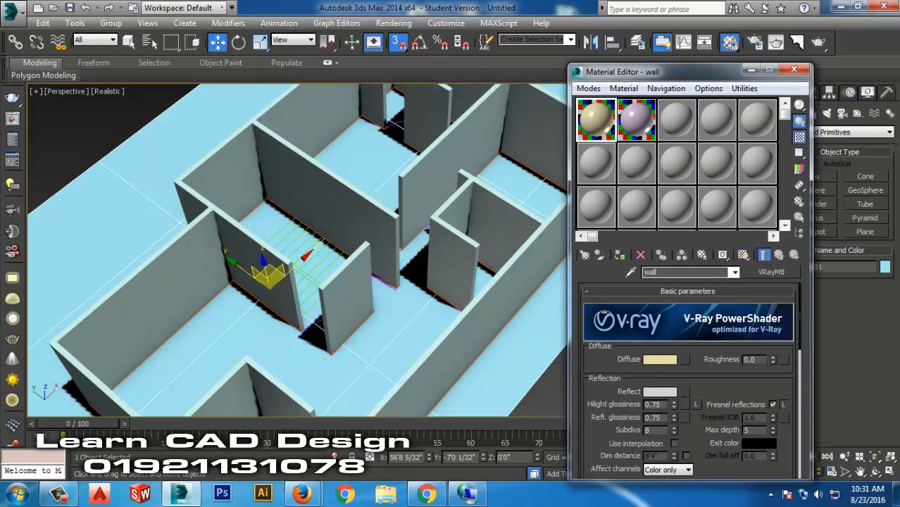
pyautogui.click(323, 201)
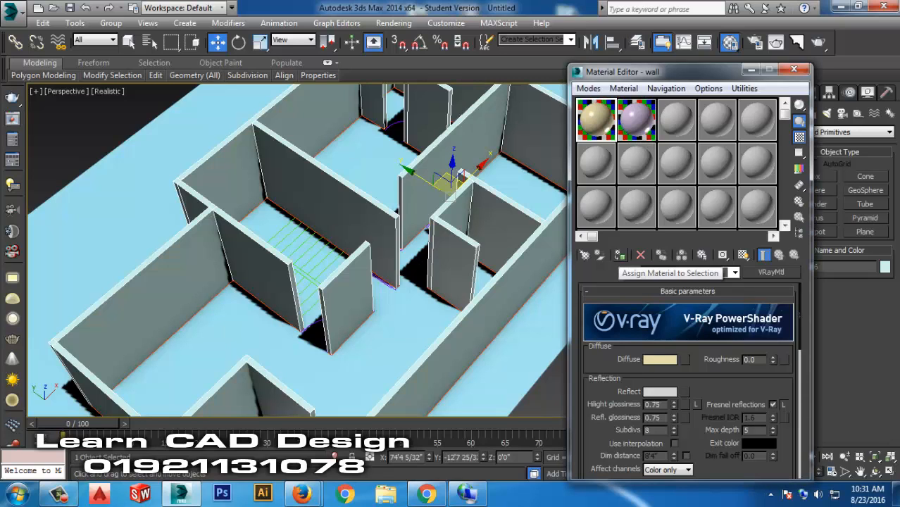
pyautogui.click(619, 255)
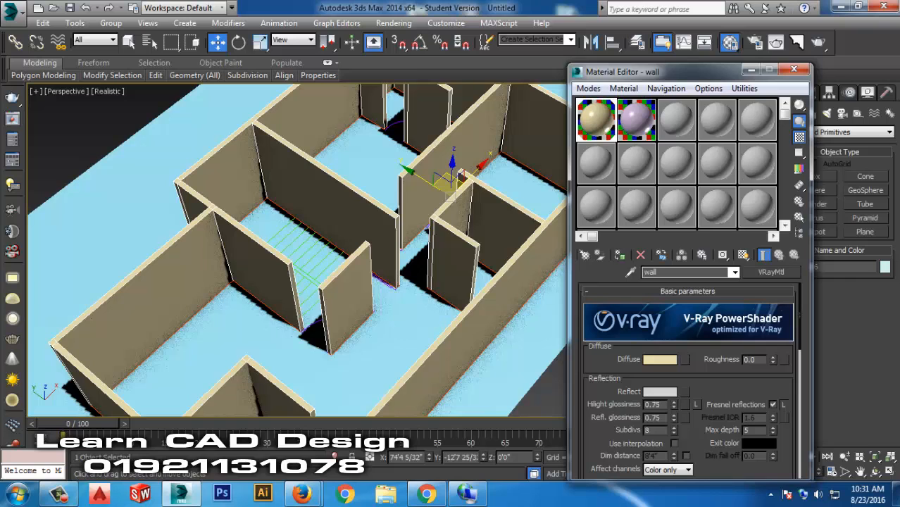
# Assign the purple plan material to the floor plane and close the Material Editor.
pyautogui.moveTo(395, 282); pyautogui.dragTo(356, 248, button='middle')
pyautogui.click(637, 119)
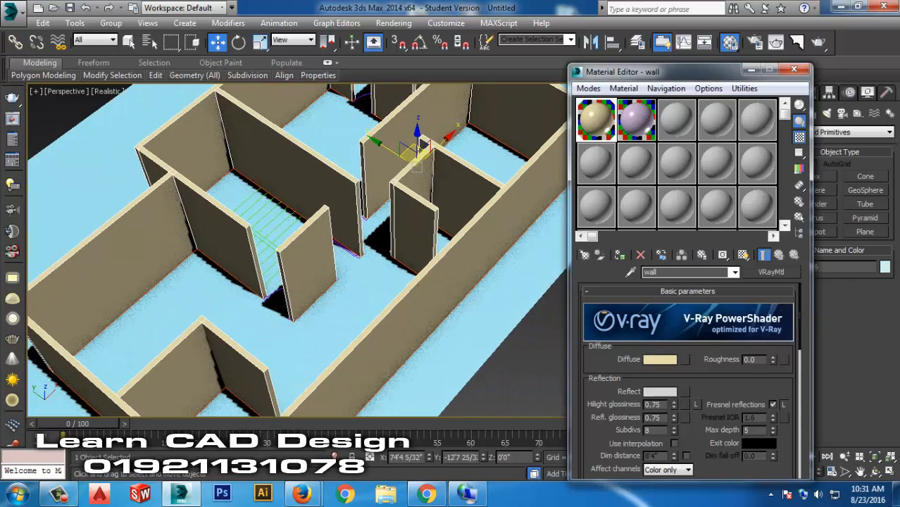
pyautogui.click(495, 168)
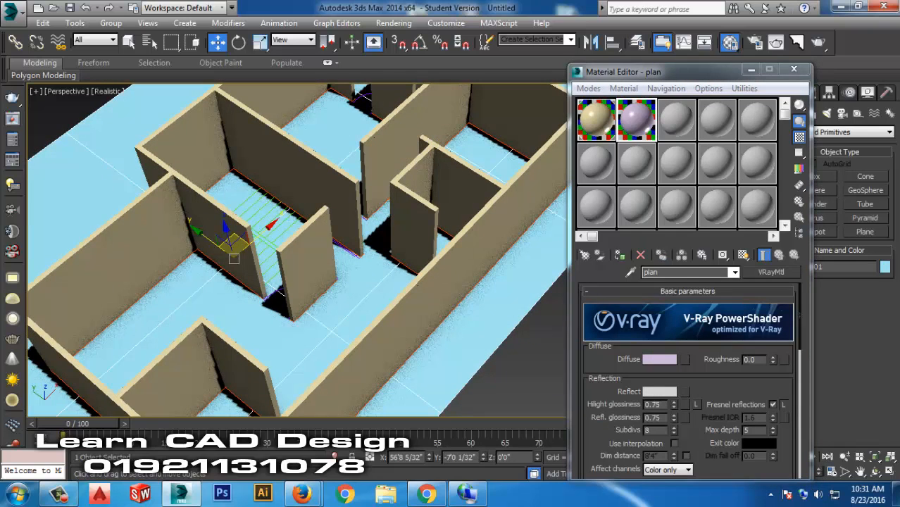
pyautogui.click(619, 255)
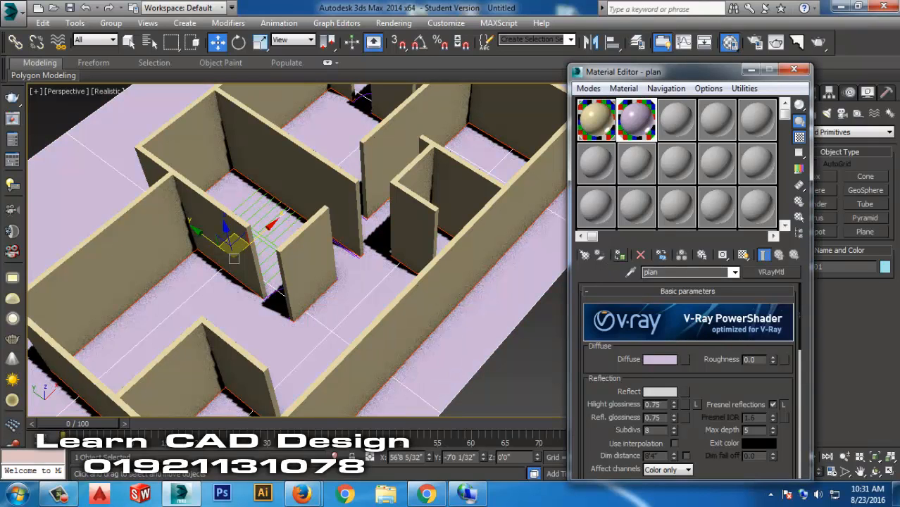
pyautogui.click(794, 70)
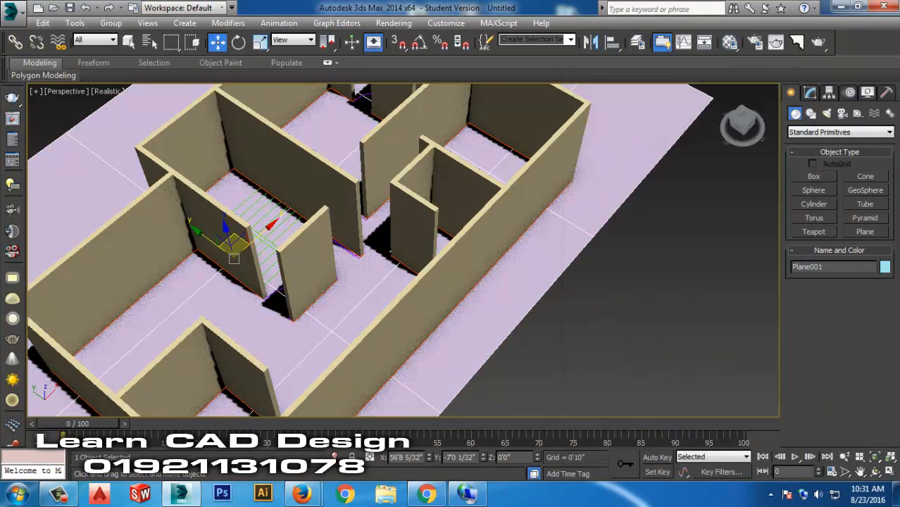
# Create a plane-type VRayLight in the Top view, covering the whole house and extending beyond all edges of the floor plane.
pyautogui.moveTo(536, 205); pyautogui.dragTo(568, 251, button='middle')
pyautogui.hotkey('alt', 'w')
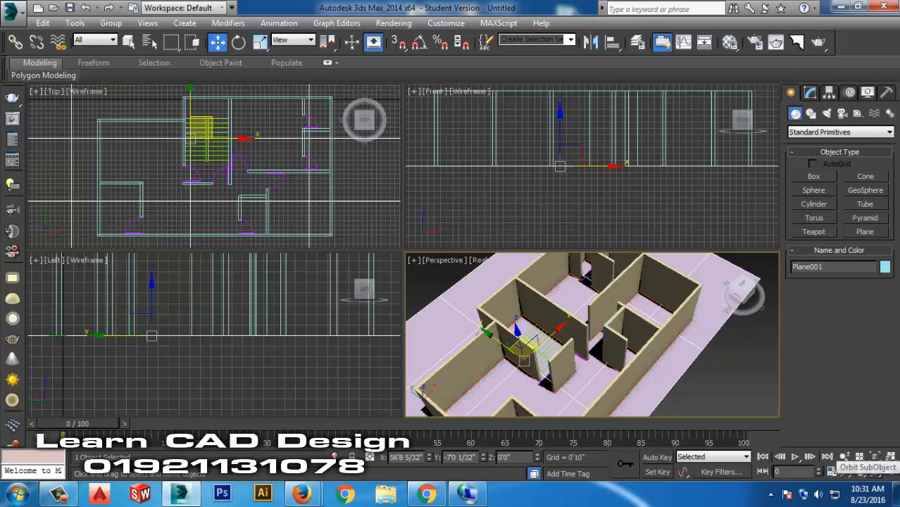
pyautogui.moveTo(282, 169); pyautogui.dragTo(252, 160, button='middle')
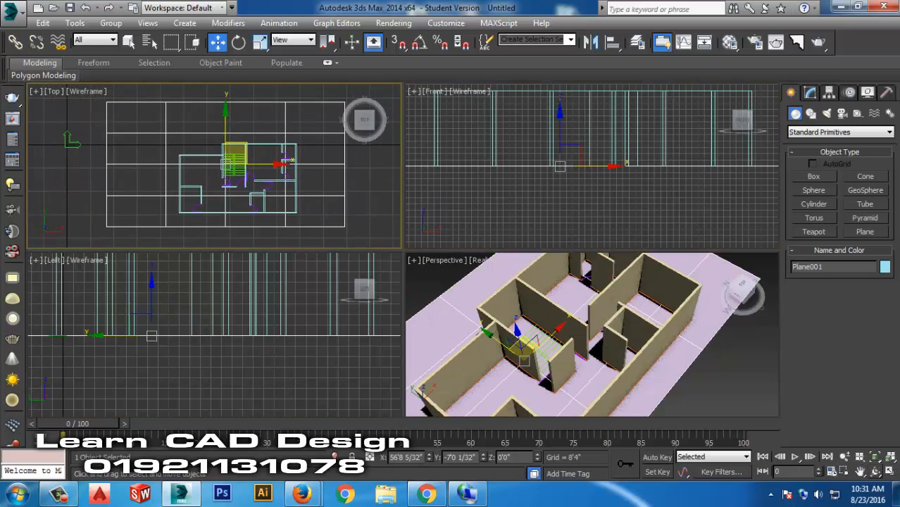
pyautogui.rightClick(606, 155)
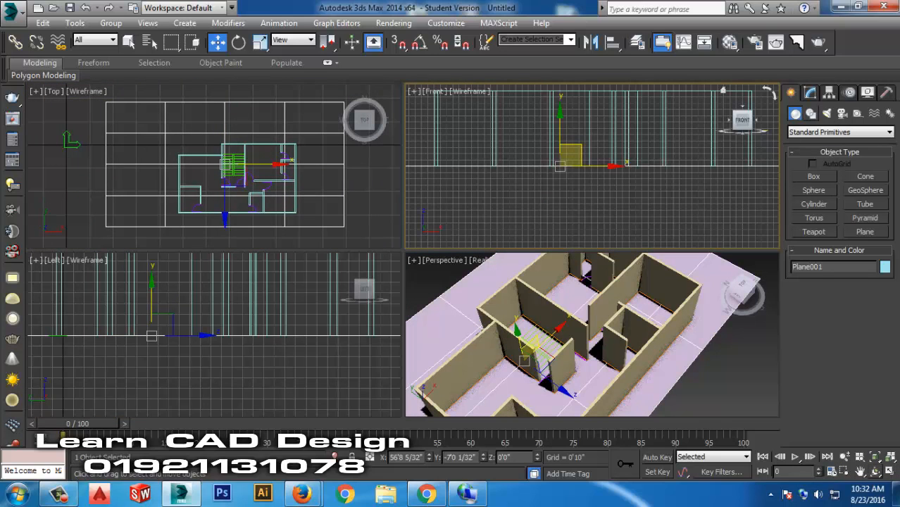
pyautogui.click(827, 113)
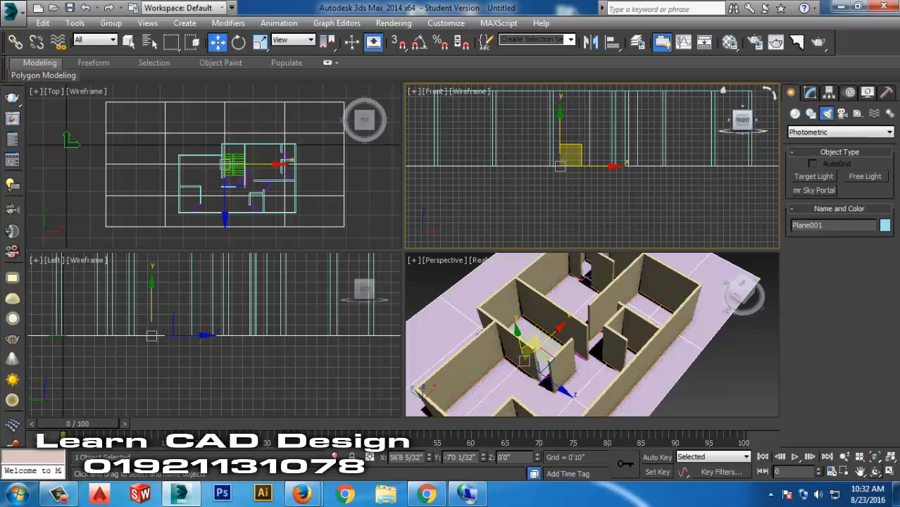
pyautogui.click(839, 132)
pyautogui.click(802, 161)
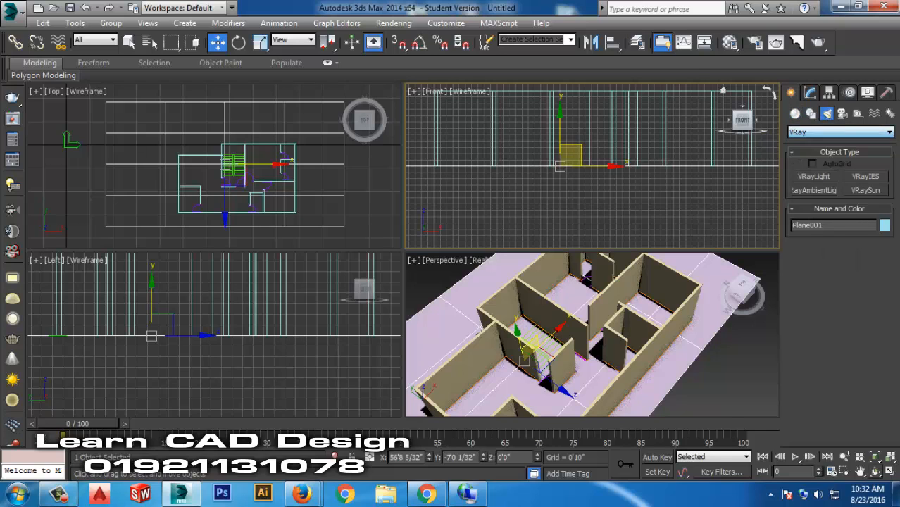
pyautogui.click(814, 176)
pyautogui.moveTo(253, 164); pyautogui.dragTo(242, 161, button='middle')
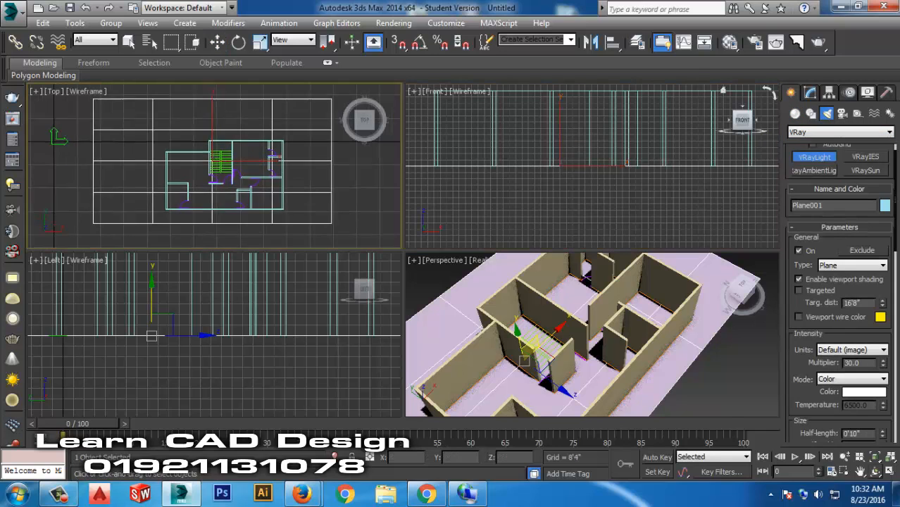
pyautogui.scroll(-2, 243, 162)
pyautogui.click(101, 96)
pyautogui.click(98, 103)
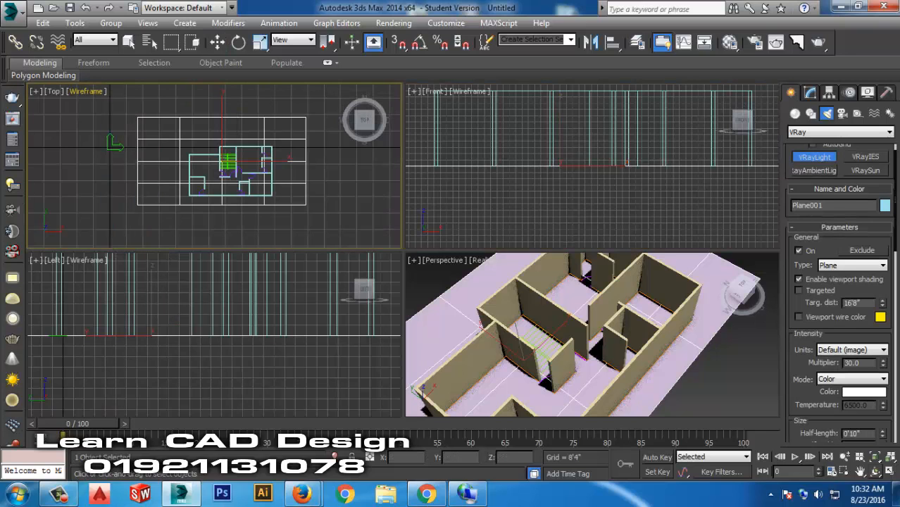
pyautogui.moveTo(109, 104); pyautogui.dragTo(333, 216)
# Move the V-Ray plane light straight up in the Front view to far above the walls and deselect it.
pyautogui.click(218, 43)
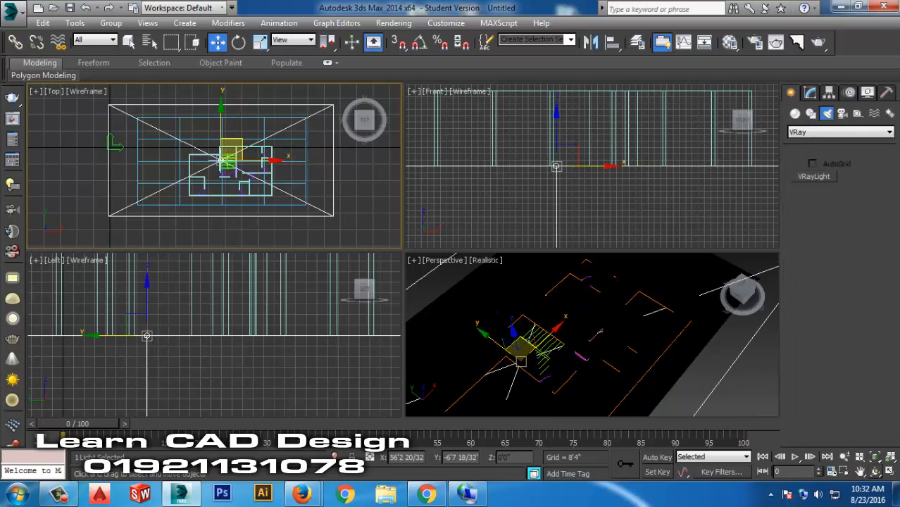
pyautogui.moveTo(501, 182); pyautogui.dragTo(514, 207, button='middle')
pyautogui.scroll(-3, 513, 207)
pyautogui.moveTo(533, 167); pyautogui.dragTo(533, 81)
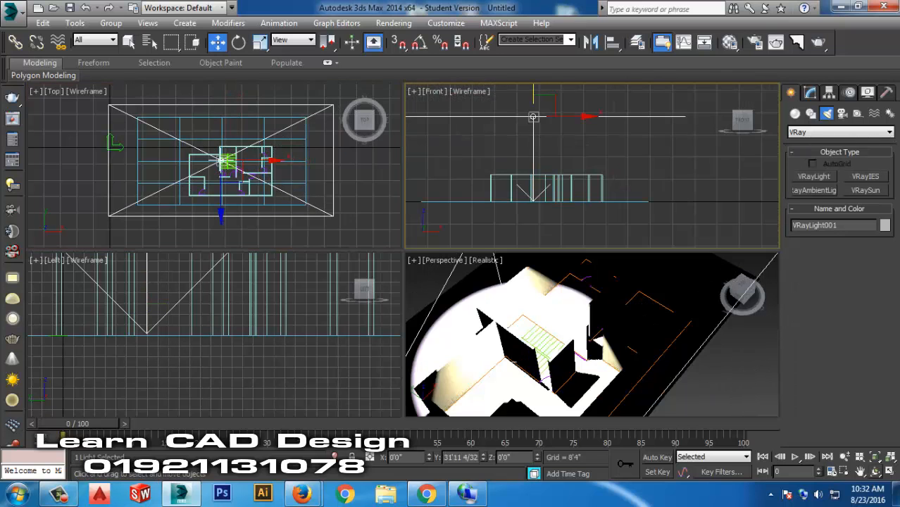
pyautogui.scroll(-3, 575, 227)
pyautogui.moveTo(554, 145); pyautogui.dragTo(555, 52)
pyautogui.moveTo(544, 138); pyautogui.dragTo(553, 207, button='middle')
pyautogui.scroll(-2, 552, 207)
pyautogui.moveTo(560, 134); pyautogui.dragTo(559, 46)
pyautogui.moveTo(592, 335); pyautogui.dragTo(588, 336, button='middle')
pyautogui.click(438, 282)
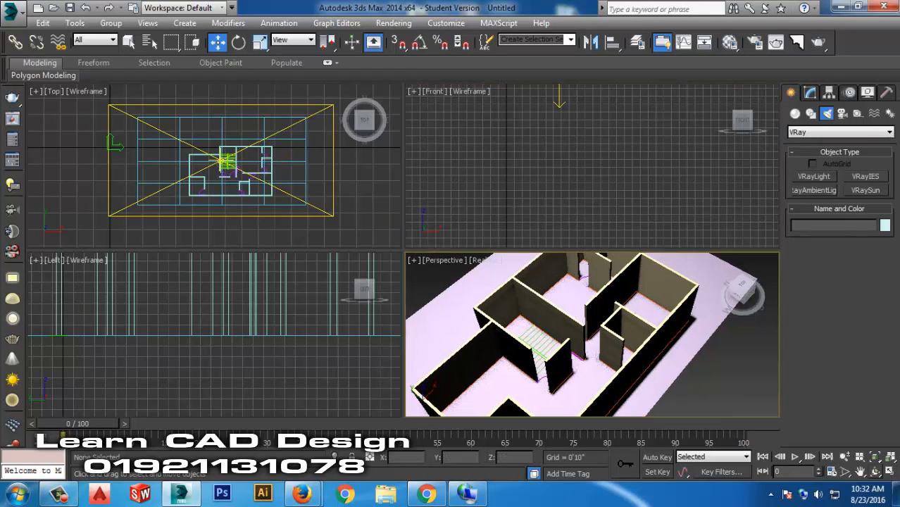
# Show safe frames in the Perspective view and assign V-Ray Adv 3.00.03 as the production renderer.
pyautogui.click(441, 261)
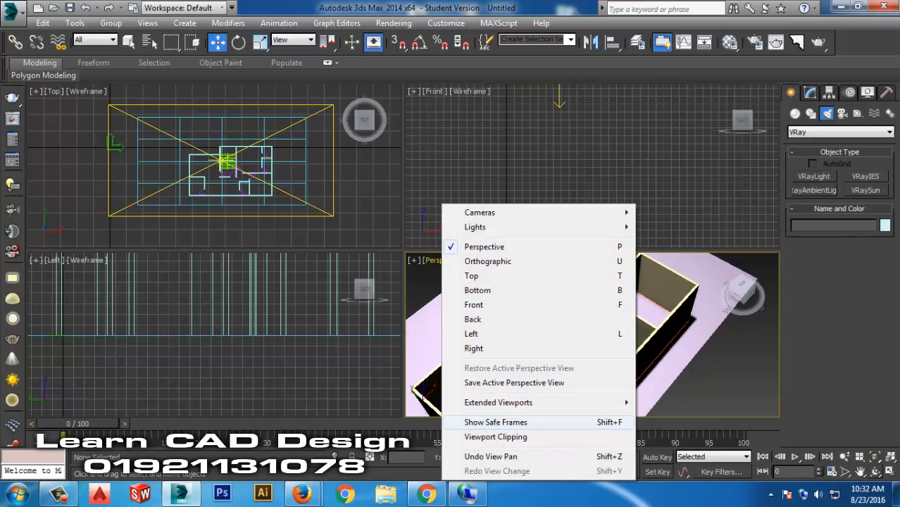
pyautogui.click(495, 422)
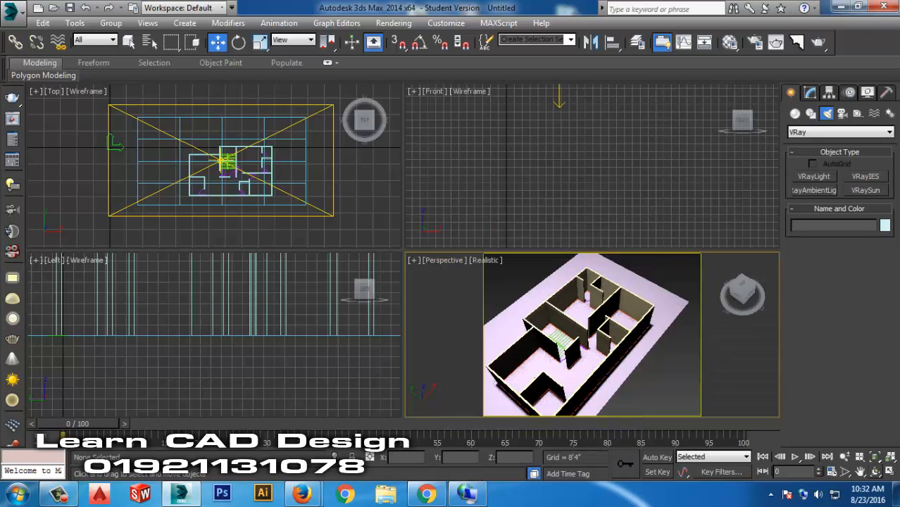
pyautogui.click(393, 22)
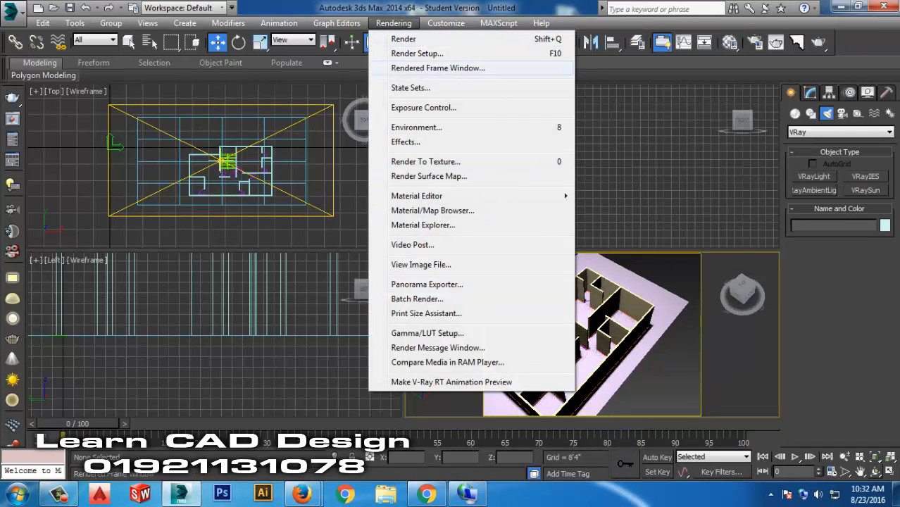
pyautogui.click(417, 53)
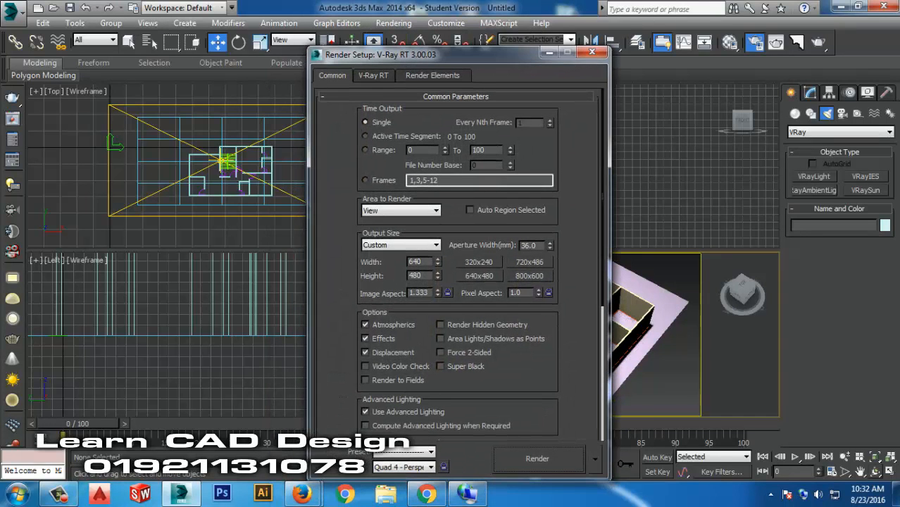
pyautogui.scroll(-5, 458, 268)
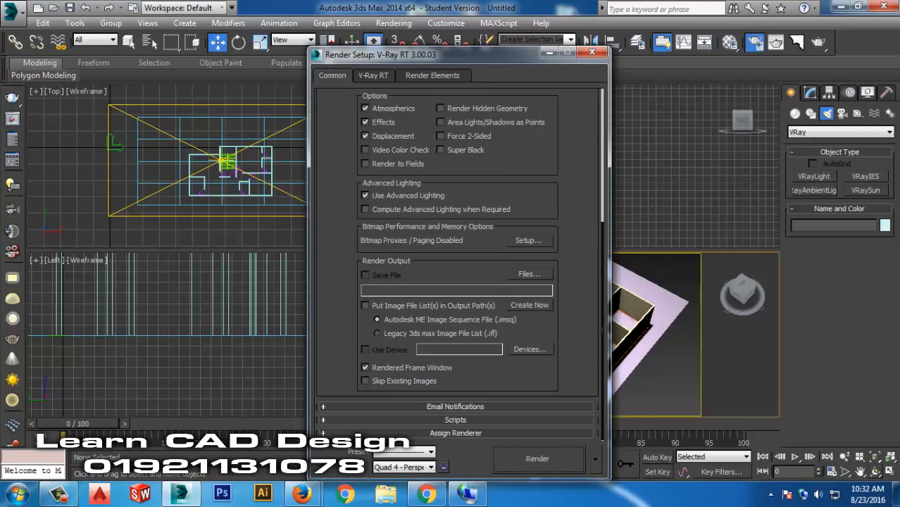
pyautogui.click(455, 432)
pyautogui.click(531, 377)
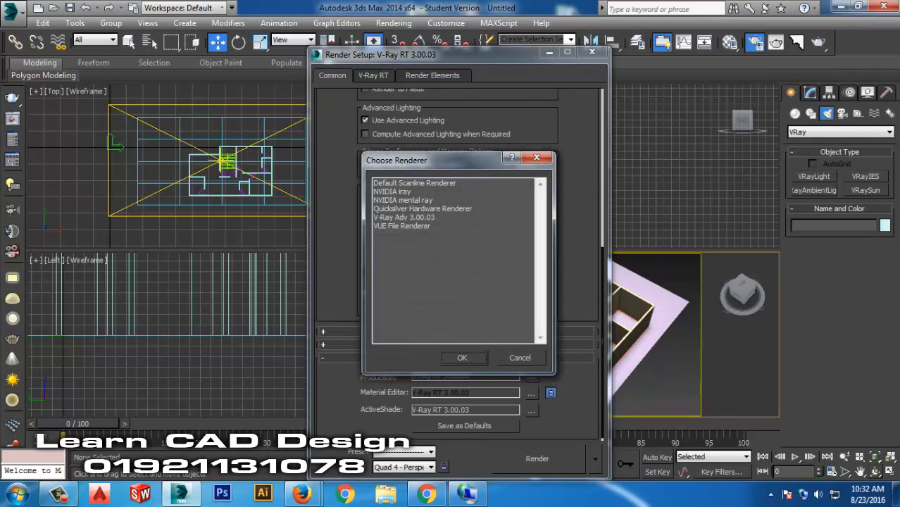
pyautogui.click(404, 218)
pyautogui.click(462, 357)
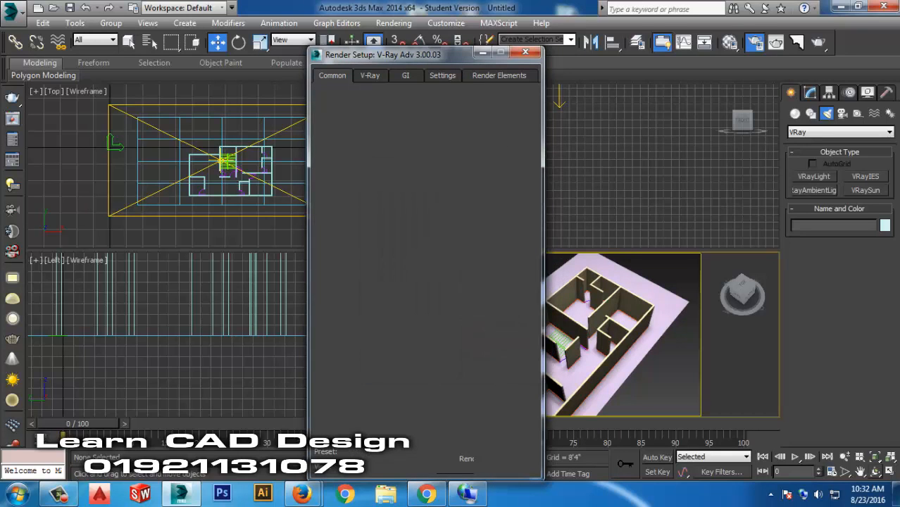
# Enable global illumination with Irradiance map as the primary engine and Light cache as the secondary engine.
pyautogui.click(405, 75)
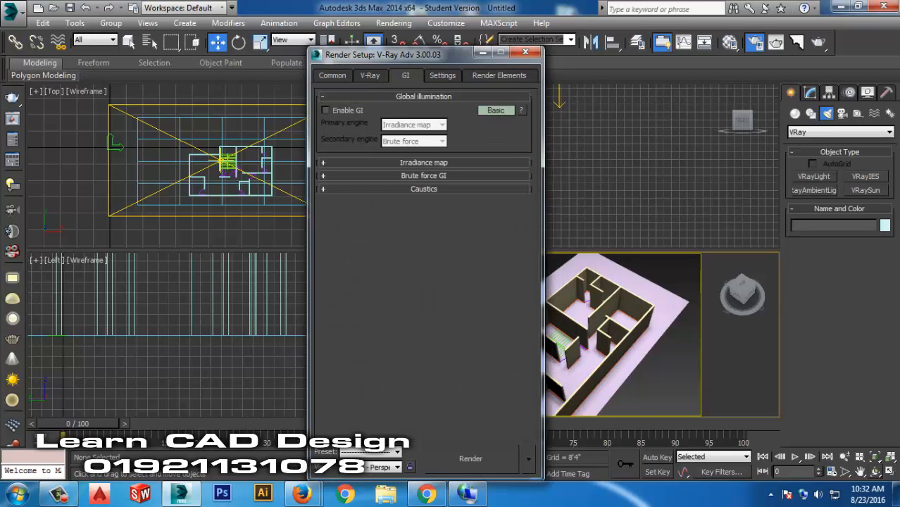
pyautogui.click(414, 141)
pyautogui.click(399, 179)
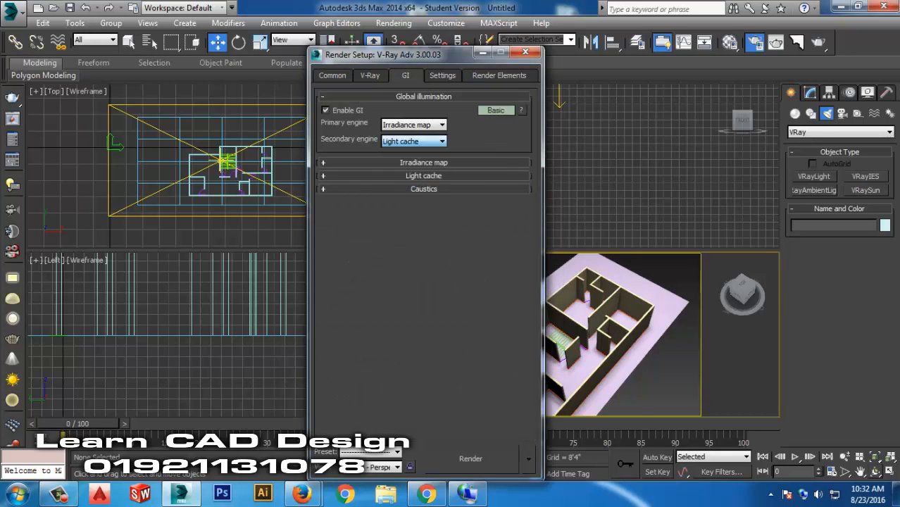
# Set the V-Ray system's dynamic memory limit to 300 MB and close the render setup.
pyautogui.click(443, 75)
pyautogui.click(498, 76)
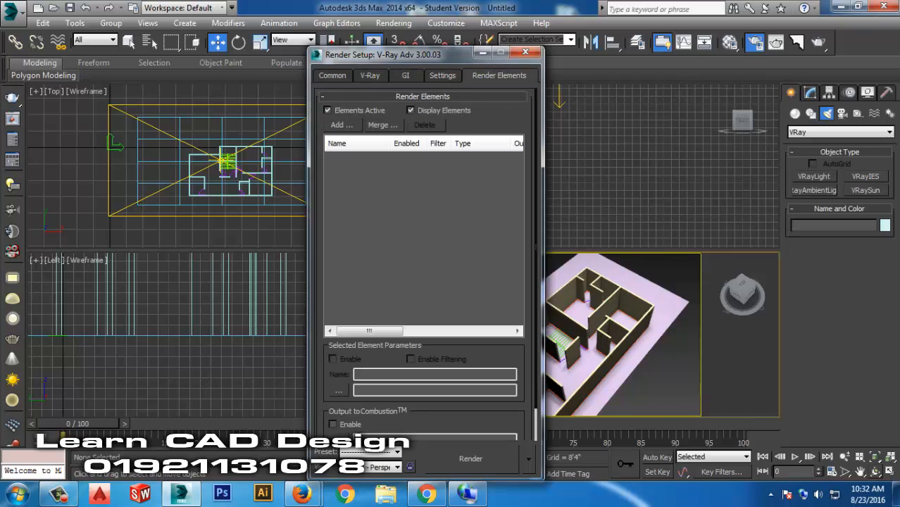
pyautogui.click(370, 75)
pyautogui.click(498, 75)
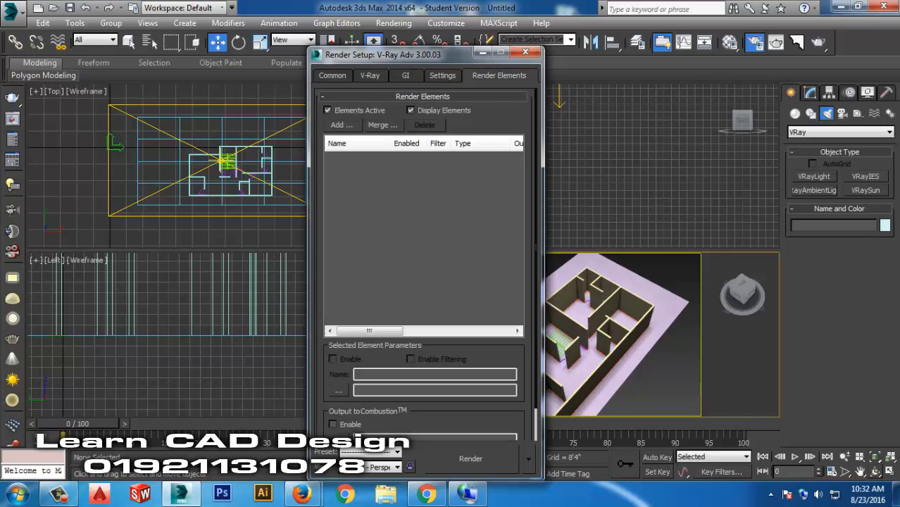
pyautogui.click(443, 75)
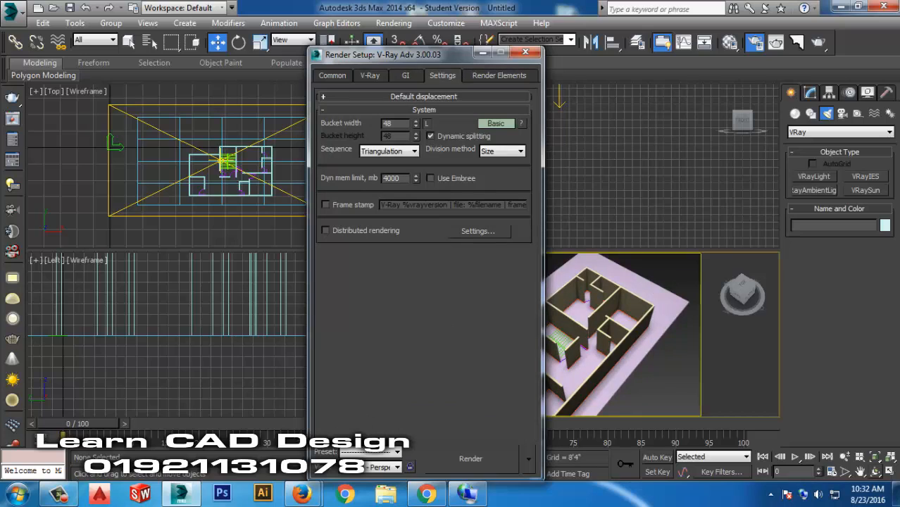
pyautogui.doubleClick(392, 178)
pyautogui.write('300')
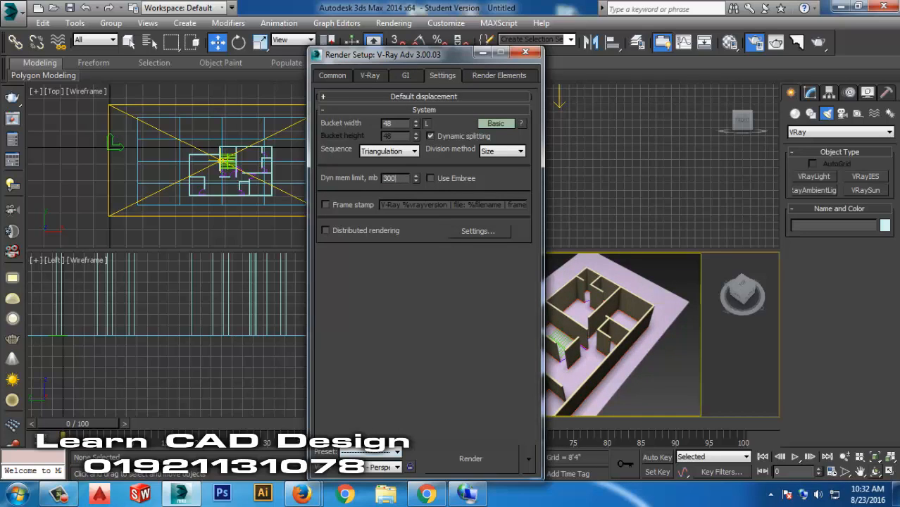
pyautogui.click(526, 52)
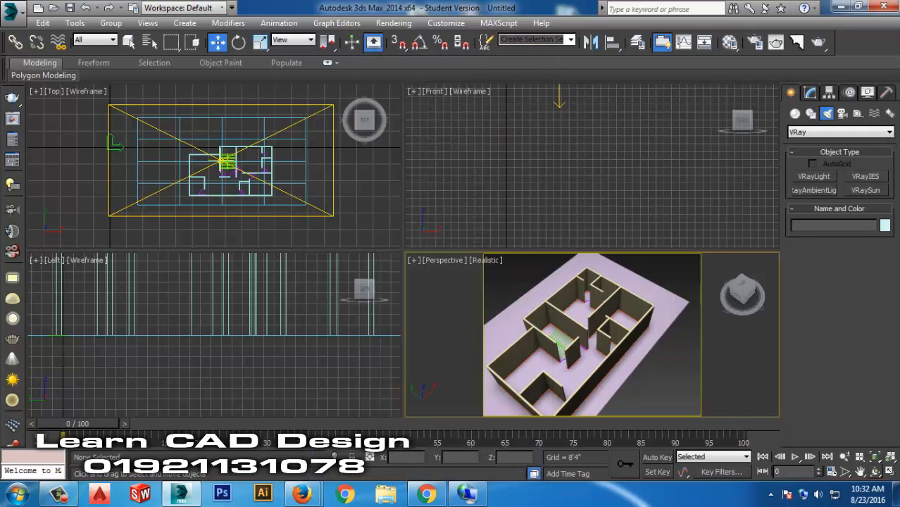
# Set the render output size to the HDTV (video) preset at 1920 x 1080 and reframe the house in the Perspective view.
pyautogui.click(394, 23)
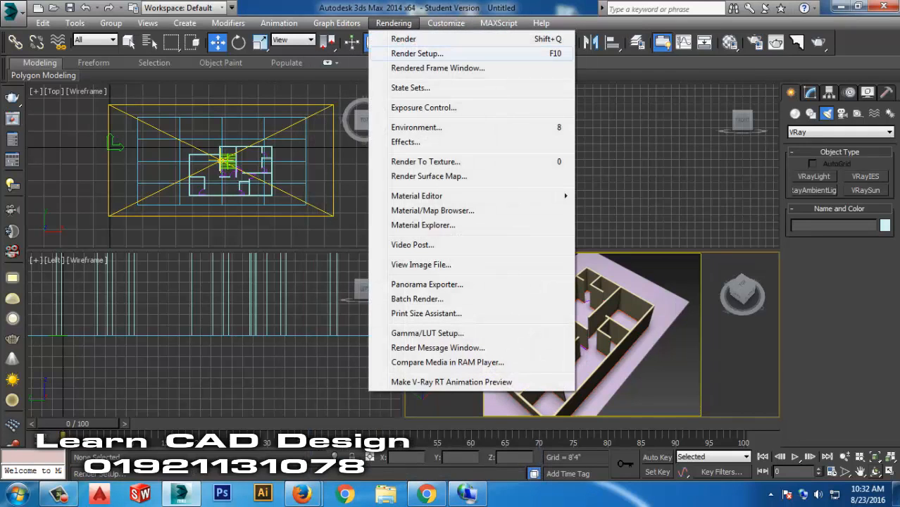
pyautogui.click(415, 53)
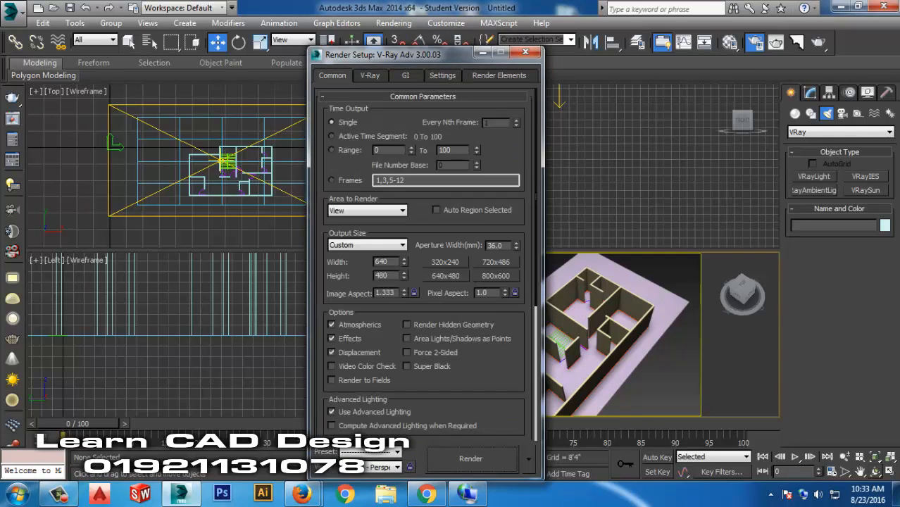
pyautogui.click(367, 244)
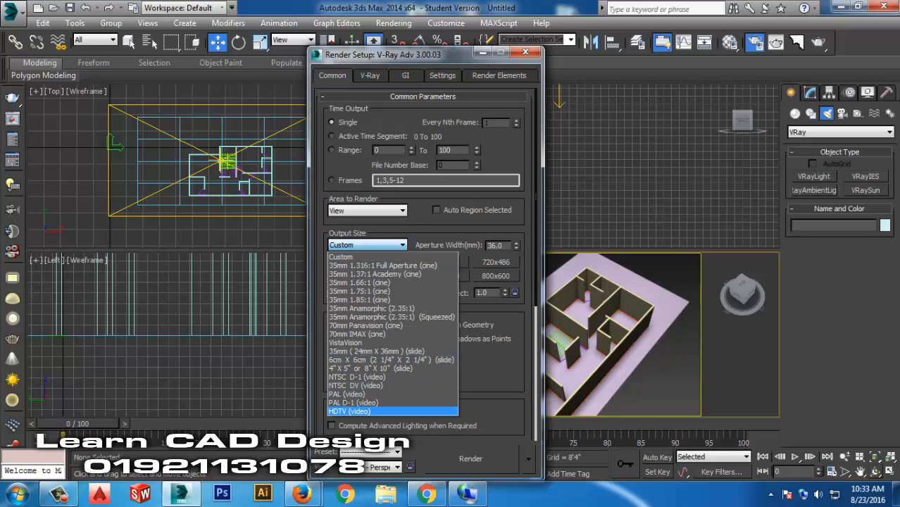
pyautogui.press('Return')
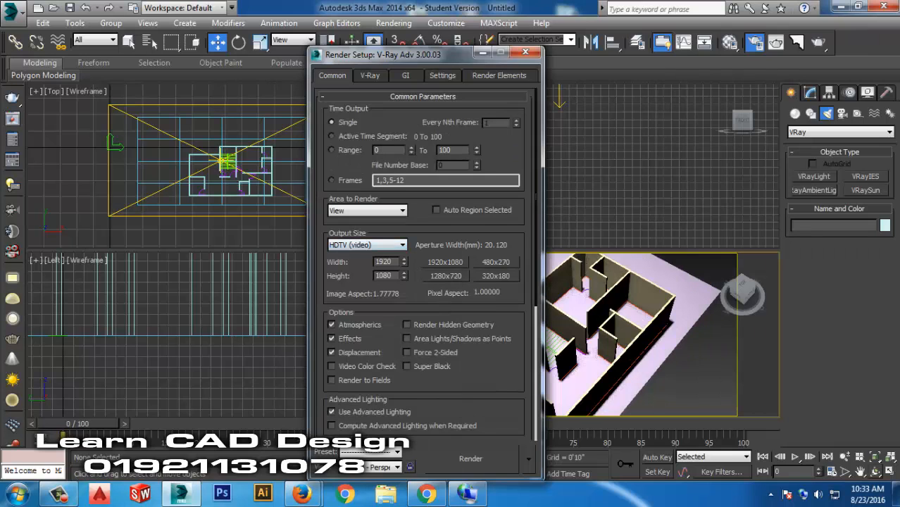
pyautogui.click(525, 53)
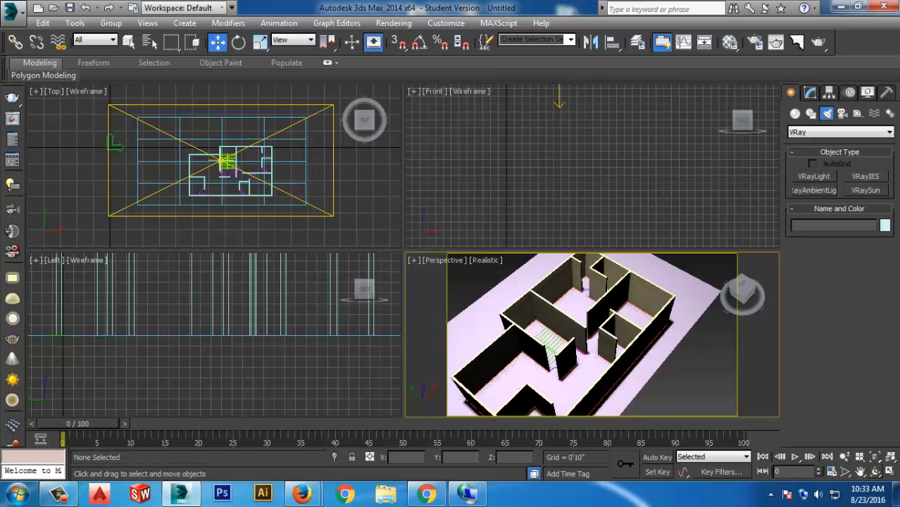
pyautogui.moveTo(592, 335); pyautogui.dragTo(603, 324, button='middle')
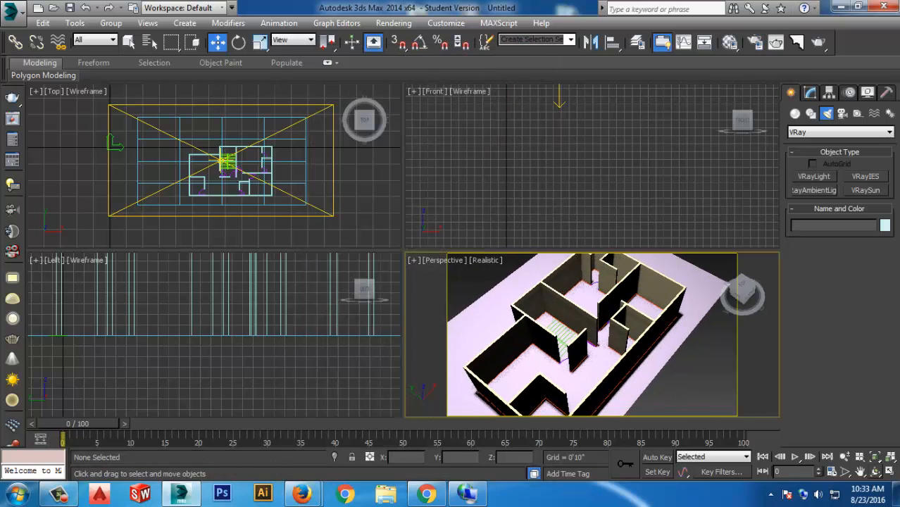
# Place a VRayPlane in the Top view, to the left of the light and the floor plan.
pyautogui.click(840, 133)
pyautogui.click(795, 113)
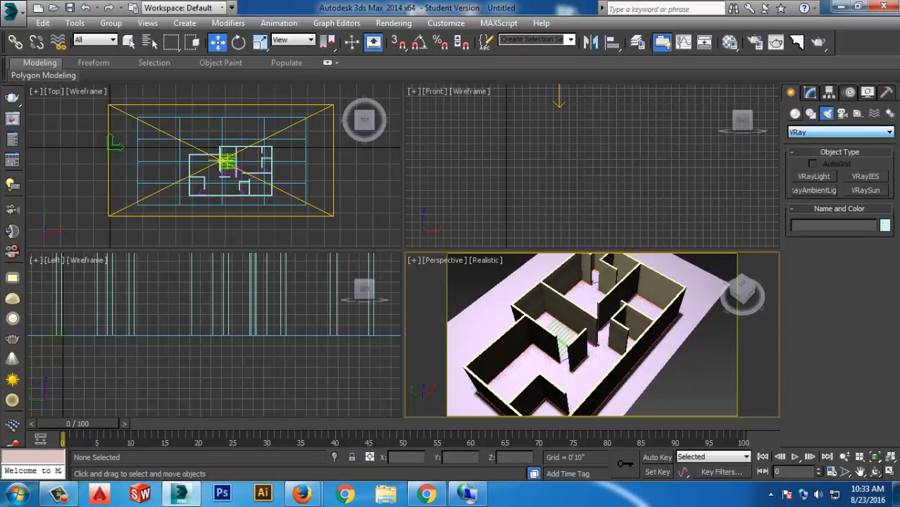
pyautogui.click(796, 113)
pyautogui.click(841, 133)
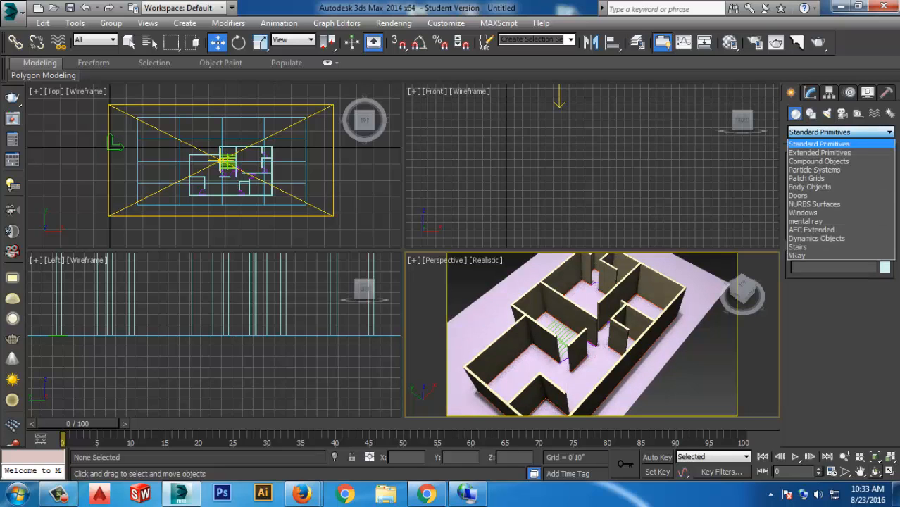
pyautogui.click(798, 255)
pyautogui.click(65, 182)
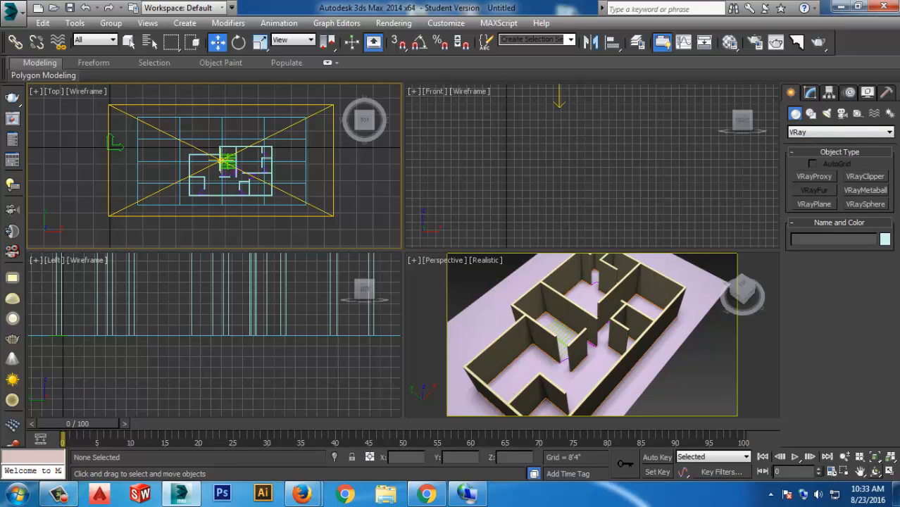
pyautogui.click(814, 176)
pyautogui.click(814, 204)
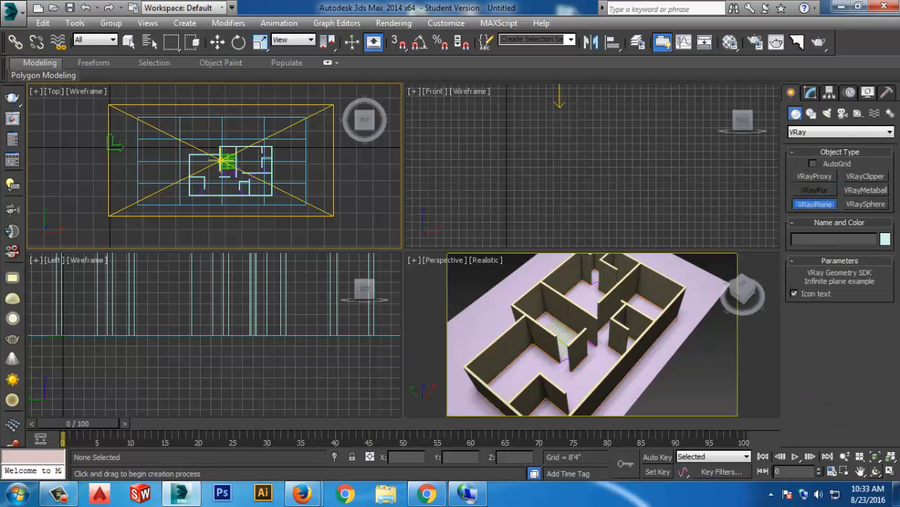
pyautogui.click(48, 149)
# Change the VRayPlane's object color to the very pale blue swatch of the 3ds Max palette.
pyautogui.click(885, 240)
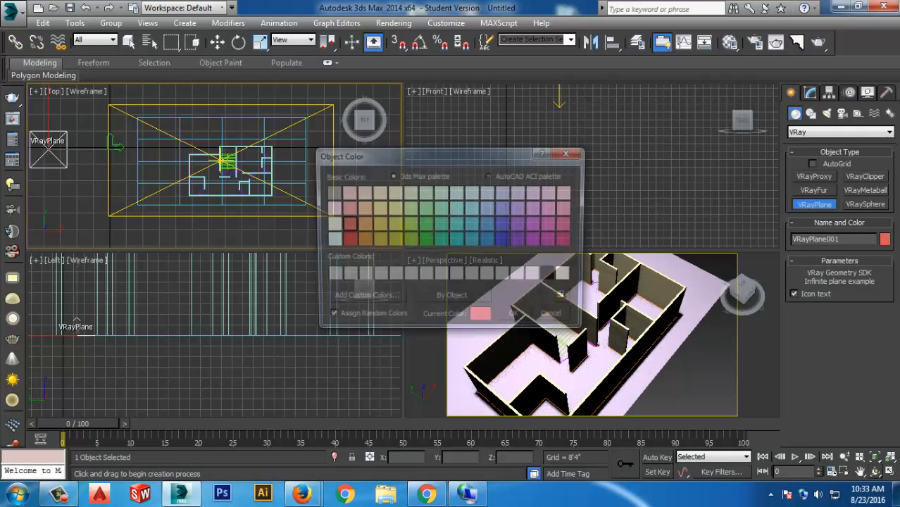
pyautogui.click(329, 240)
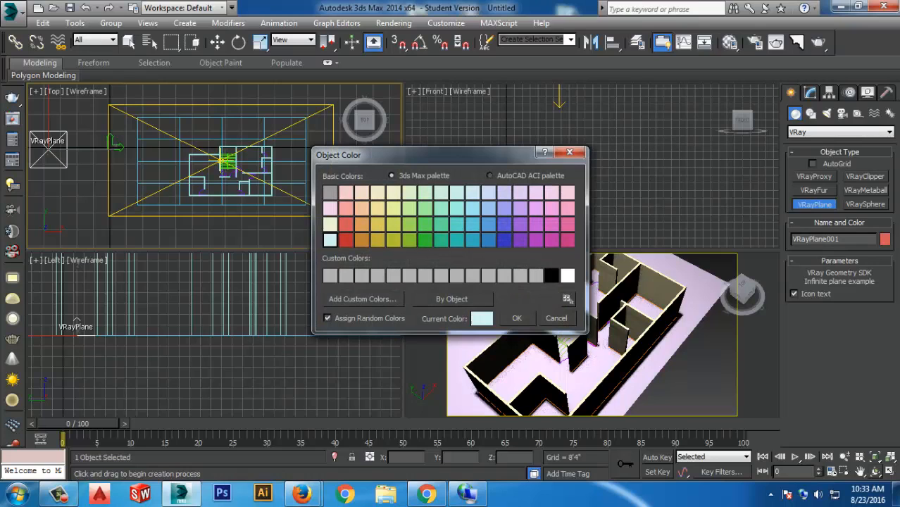
pyautogui.click(517, 319)
pyautogui.click(749, 357)
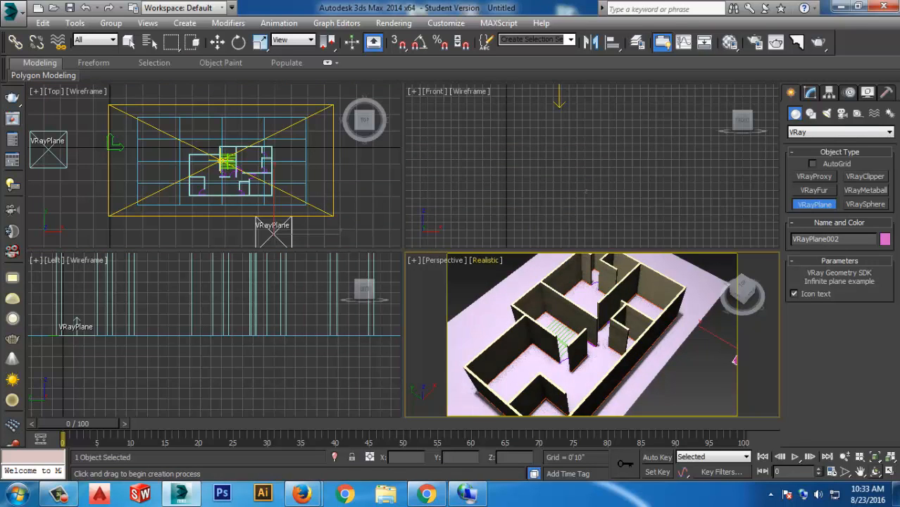
pyautogui.rightClick(336, 188)
pyautogui.press('Delete')
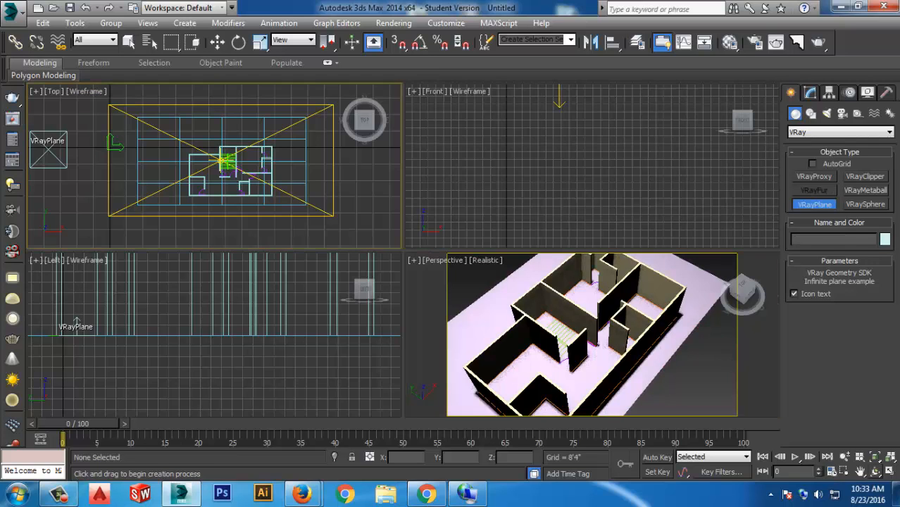
pyautogui.rightClick(711, 338)
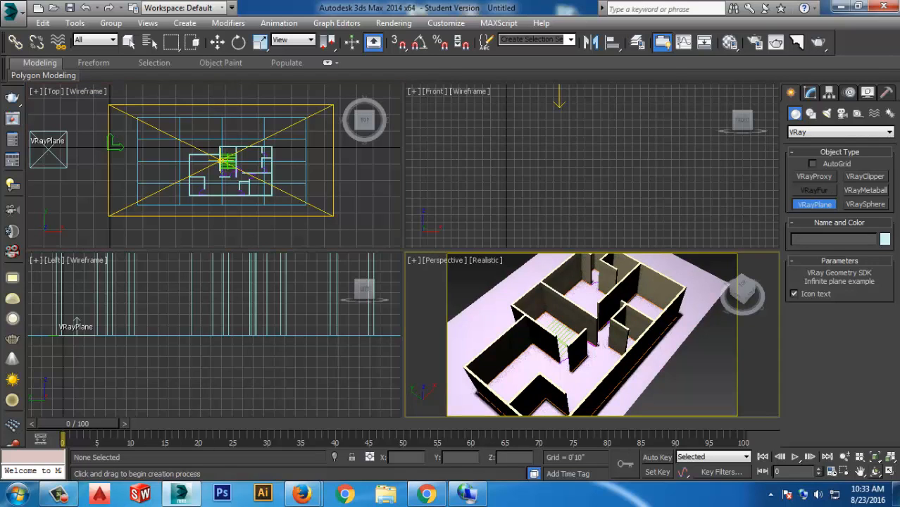
pyautogui.hotkey('ctrl', 'z')
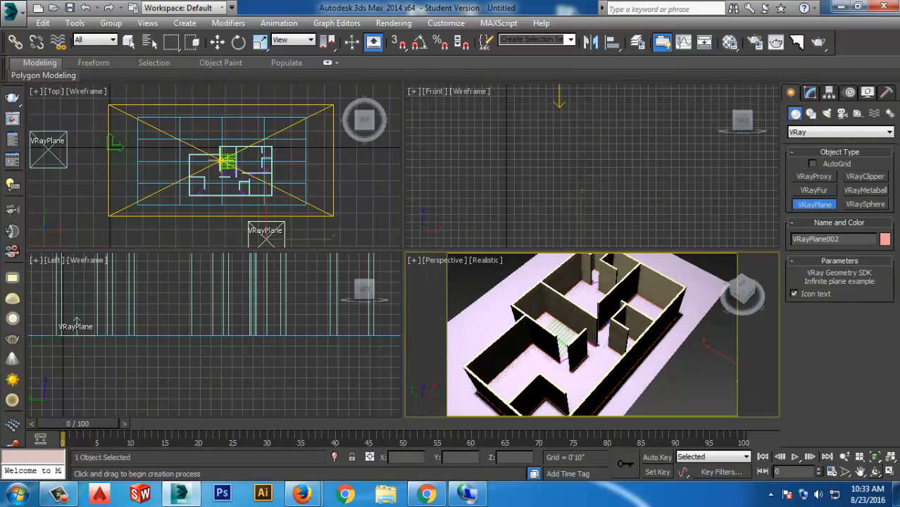
pyautogui.press('Delete')
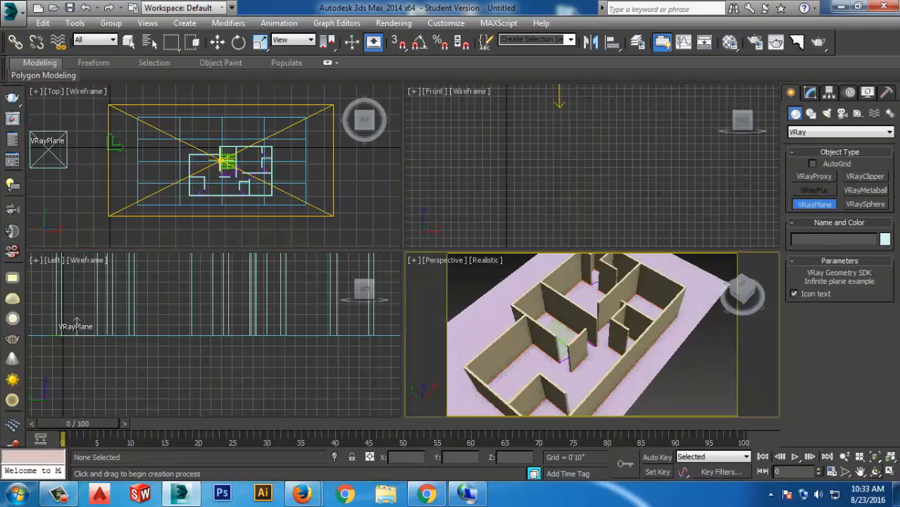
# Render the Perspective view with V-Ray and check the finished image in the frame buffer.
pyautogui.click(818, 42)
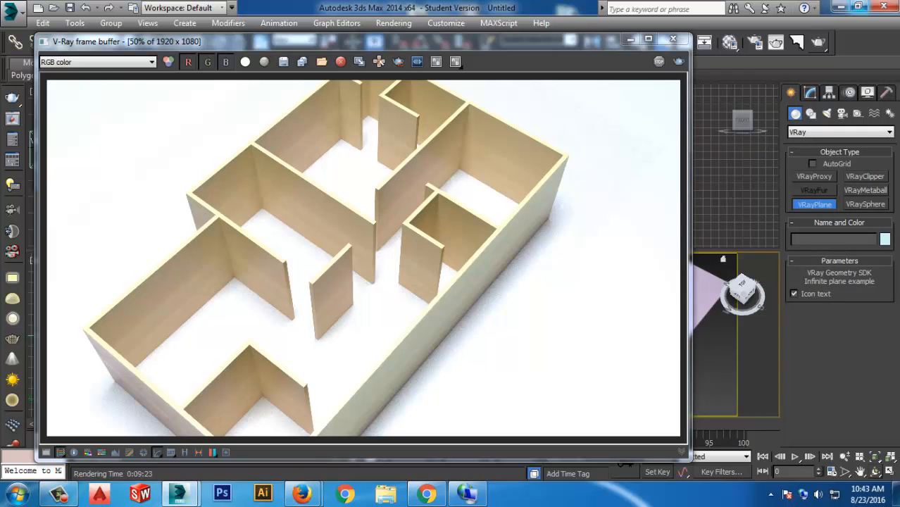
pyautogui.scroll(-1, 364, 258)
pyautogui.scroll(1, 363, 257)
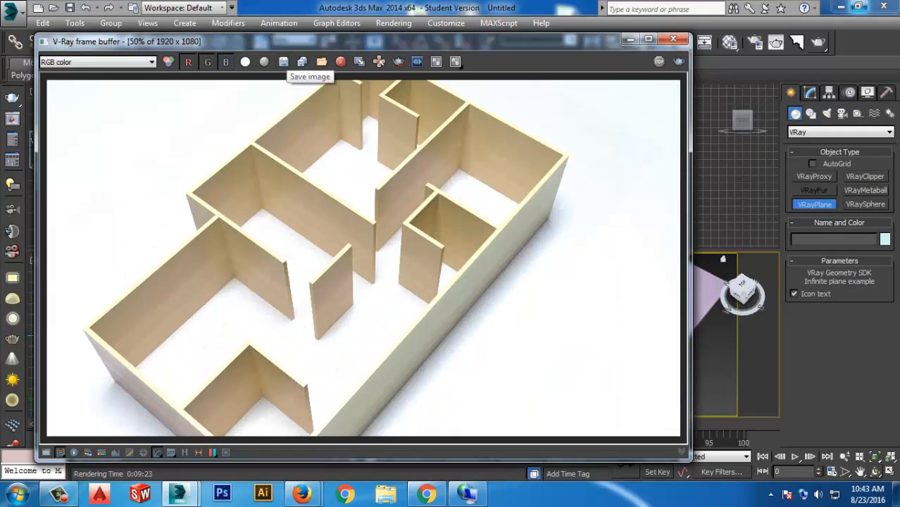
# Save the rendered image to the Desktop as a JPEG file named "cad firm", keeping the default JPEG image settings.
pyautogui.click(283, 61)
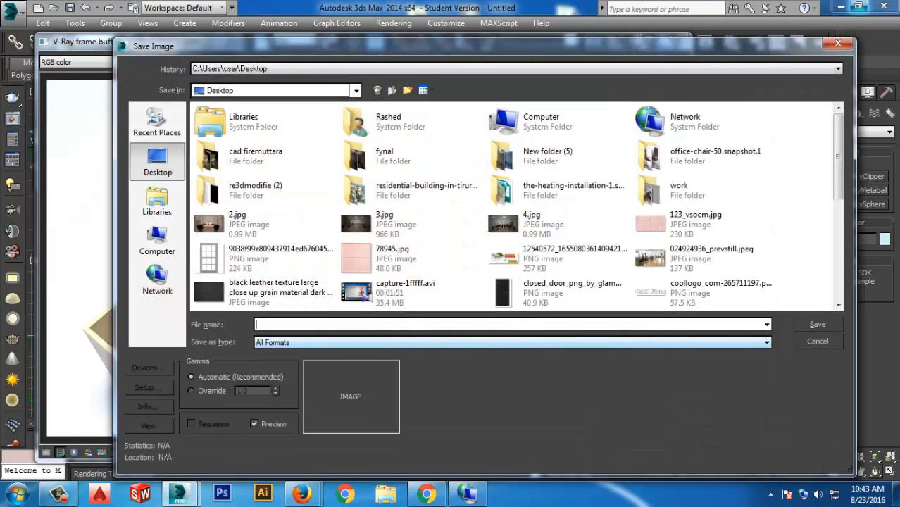
pyautogui.write('c')
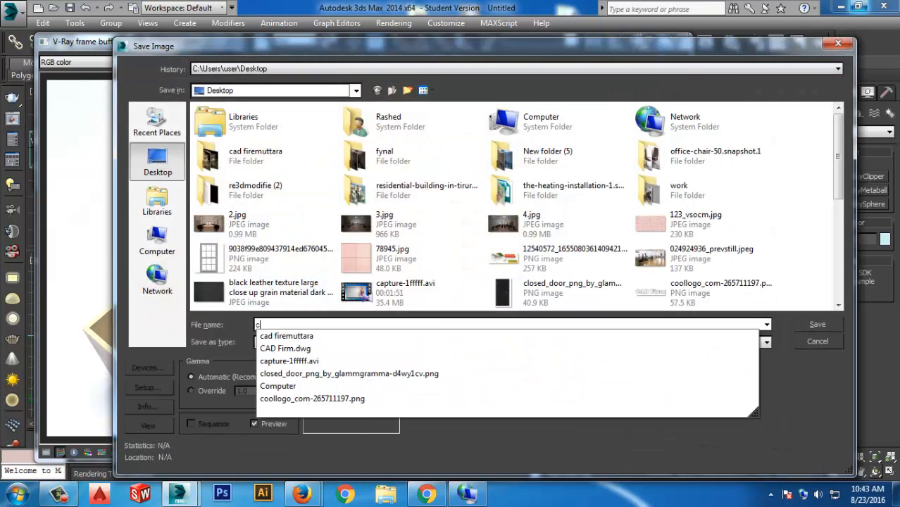
pyautogui.write('ad firm')
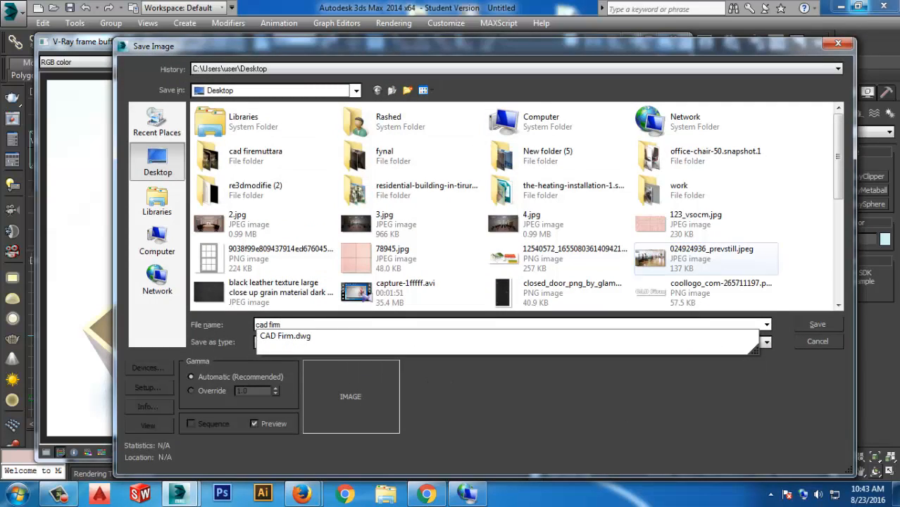
pyautogui.press('Return')
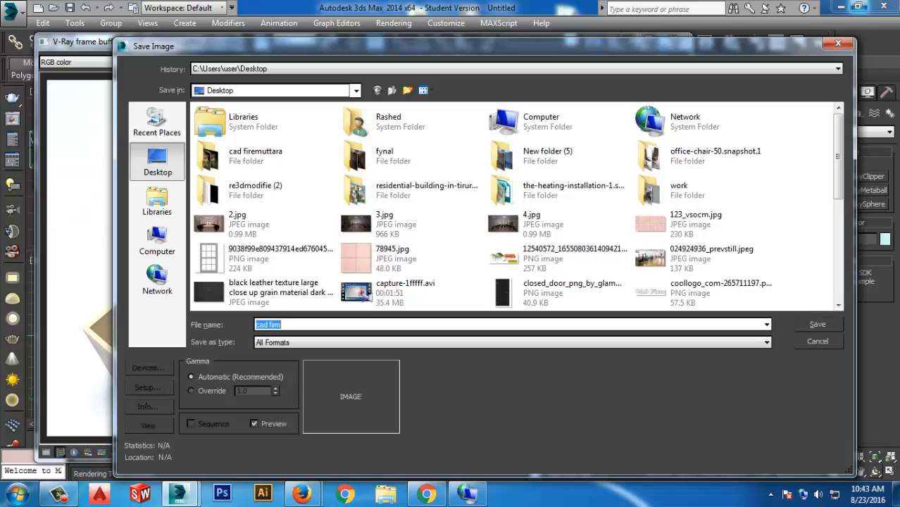
pyautogui.click(513, 343)
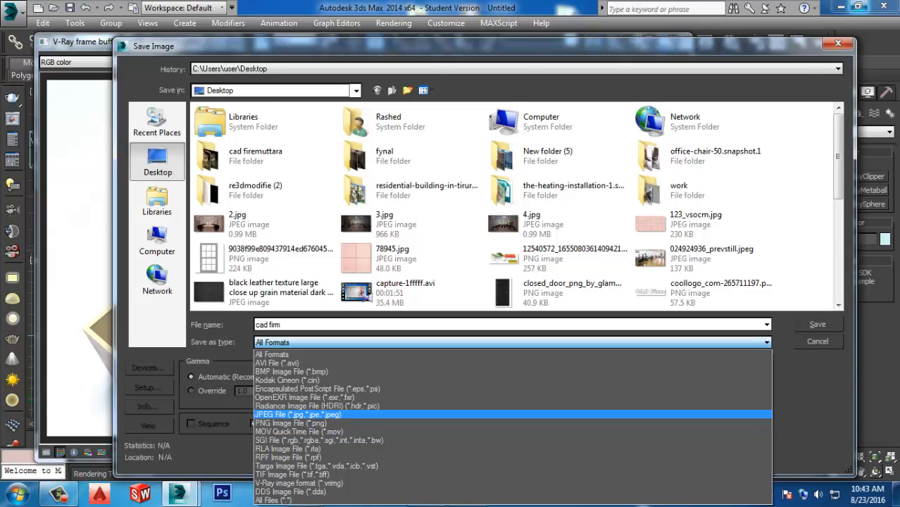
pyautogui.press('Return')
pyautogui.press('Return')
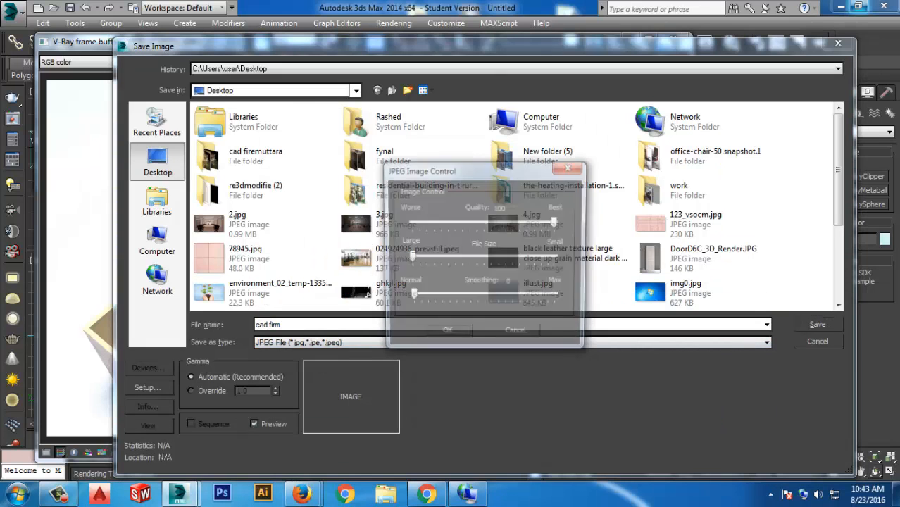
pyautogui.press('Return')
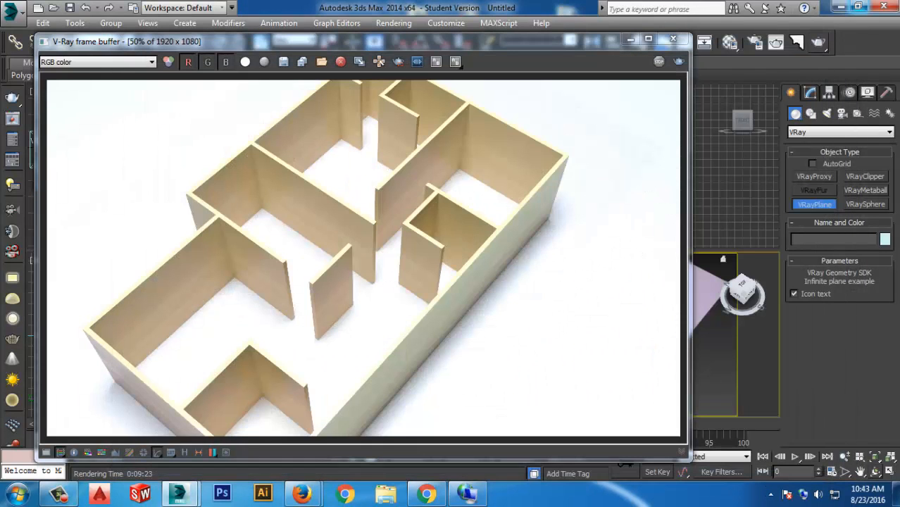
# Look over the finished render once more and close the V-Ray frame buffer.
pyautogui.click(364, 258)
pyautogui.scroll(-1, 364, 258)
pyautogui.scroll(1, 363, 258)
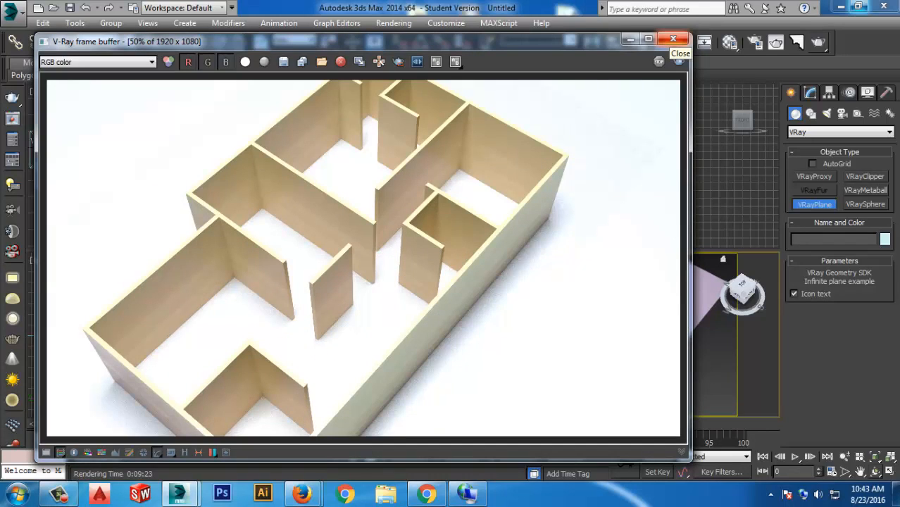
pyautogui.click(674, 39)
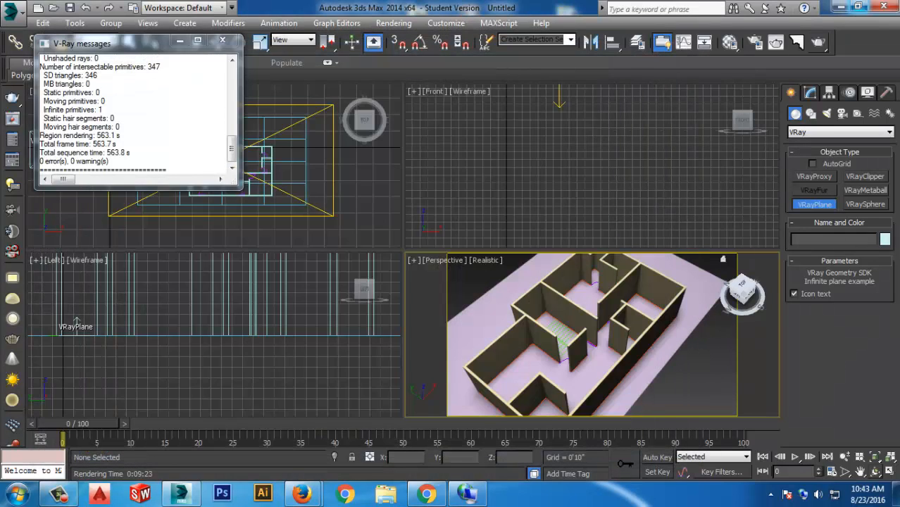